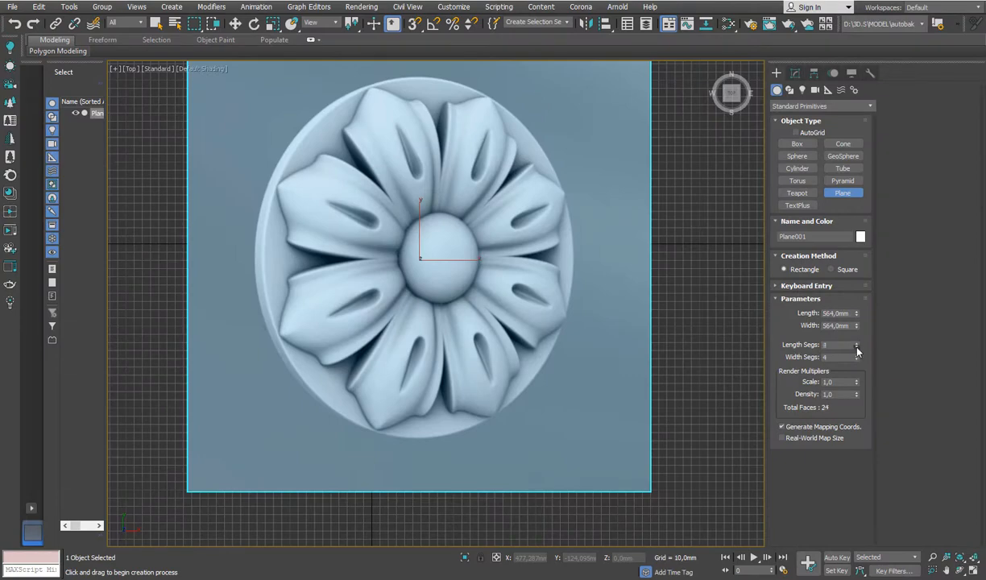
# - Reduce the reference plane to 1 length segment and 1 width segment
pyautogui.click(855, 360)
pyautogui.click(855, 360)
pyautogui.moveTo(392, 288); pyautogui.dragTo(406, 326, button='middle')
pyautogui.scroll(-3, 303, 278)
pyautogui.scroll(2, 406, 327)
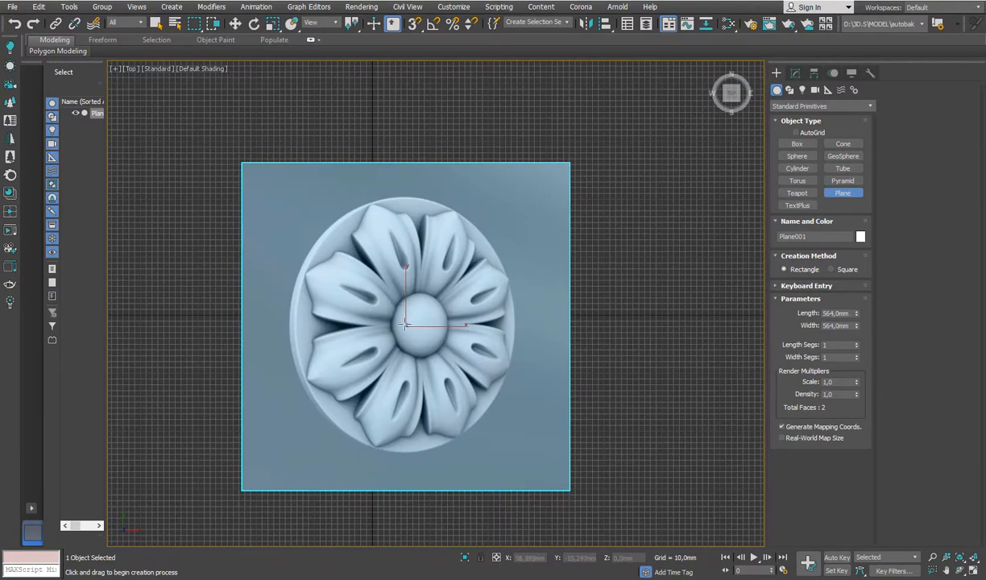
# - Move the reference plane to the world origin at X 0, Y 0
pyautogui.click(234, 24)
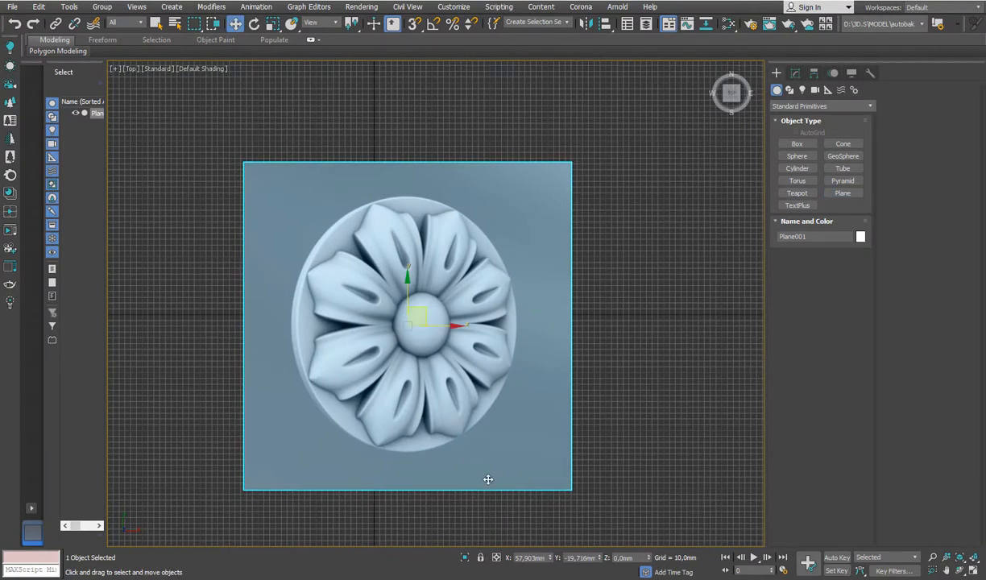
pyautogui.rightClick(550, 559)
pyautogui.rightClick(600, 559)
pyautogui.moveTo(433, 291); pyautogui.dragTo(568, 280, button='middle')
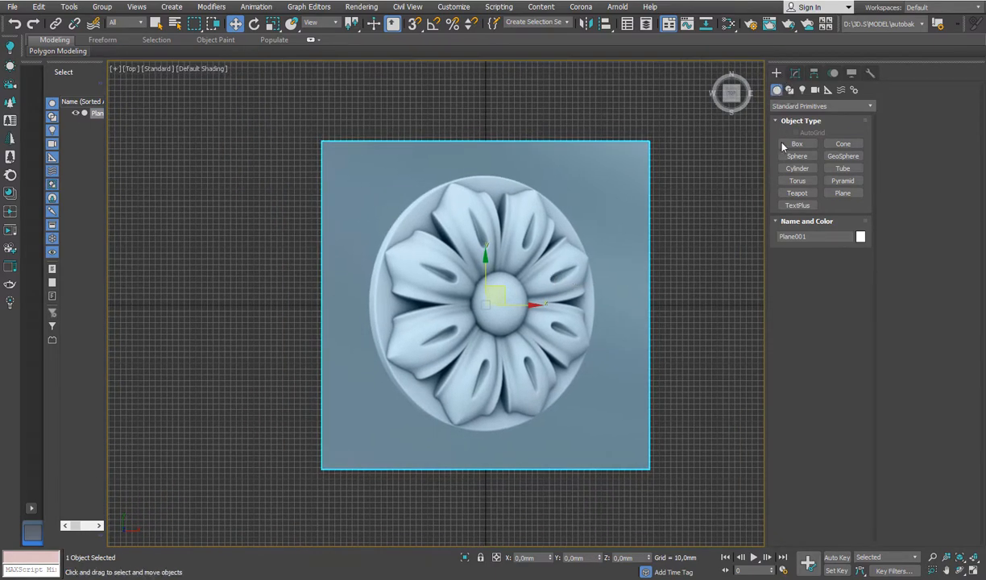
# - Create a sphere of about 54.5 mm radius over the flower's centre and place it at X 0, Y 0
pyautogui.click(796, 156)
pyautogui.moveTo(487, 303); pyautogui.dragTo(469, 315)
pyautogui.press('w')
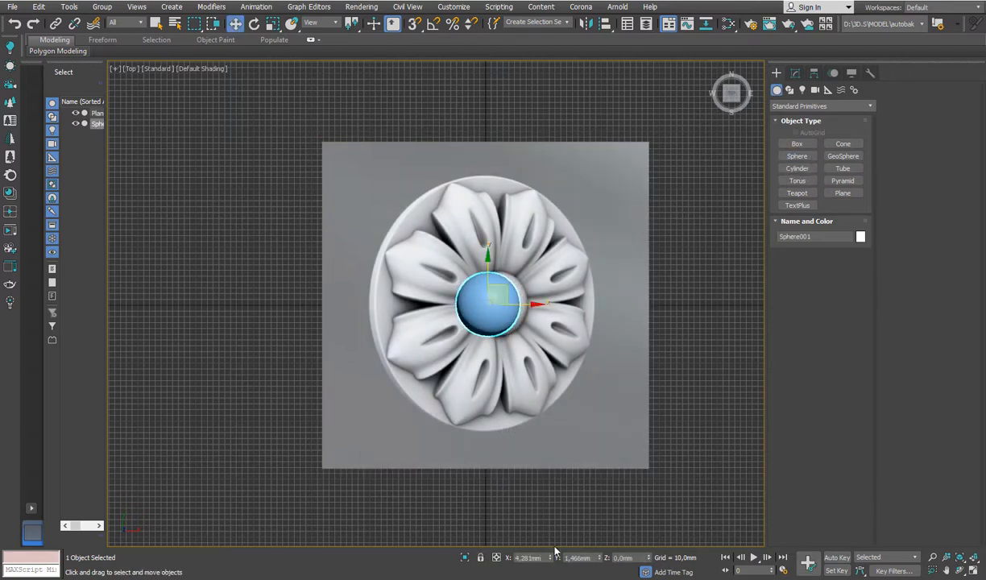
pyautogui.rightClick(550, 557)
pyautogui.rightClick(599, 557)
pyautogui.moveTo(482, 291); pyautogui.dragTo(484, 249, button='middle')
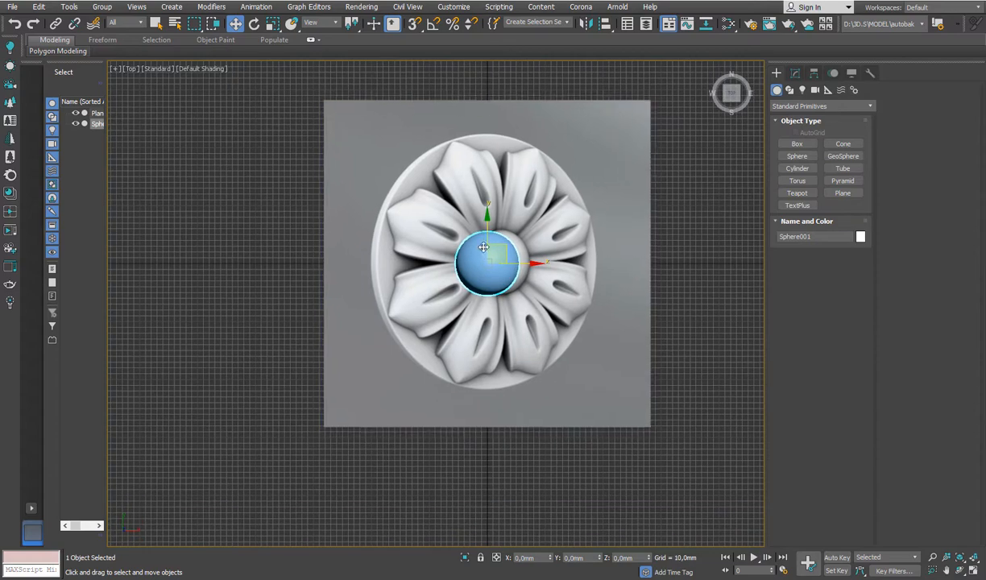
# - Show edged faces in the viewport and set the sphere's segments to 12
pyautogui.press('F4')
pyautogui.scroll(5, 507, 282)
pyautogui.scroll(-3, 517, 272)
pyautogui.click(795, 72)
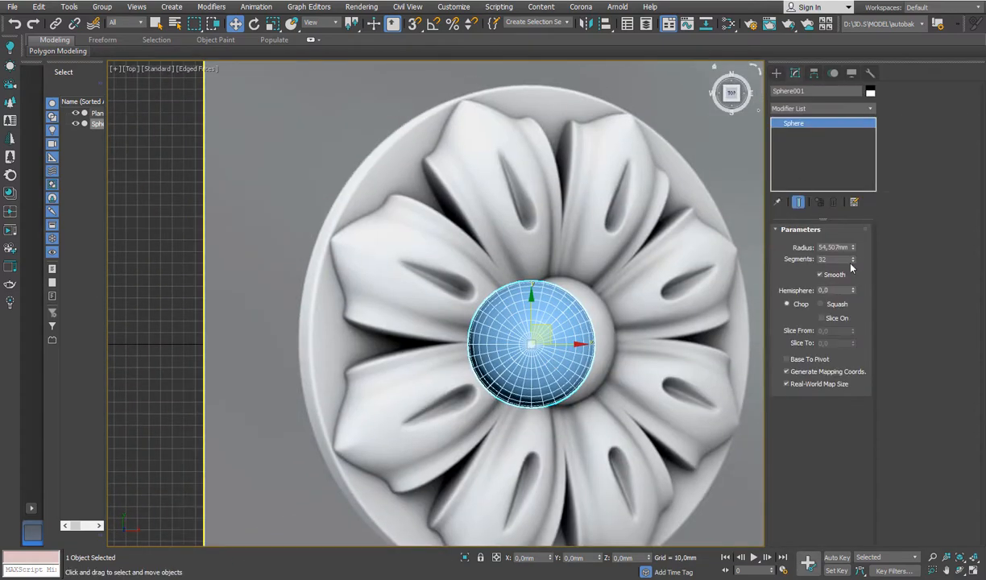
pyautogui.rightClick(852, 261)
pyautogui.write('2')
pyautogui.press('Return')
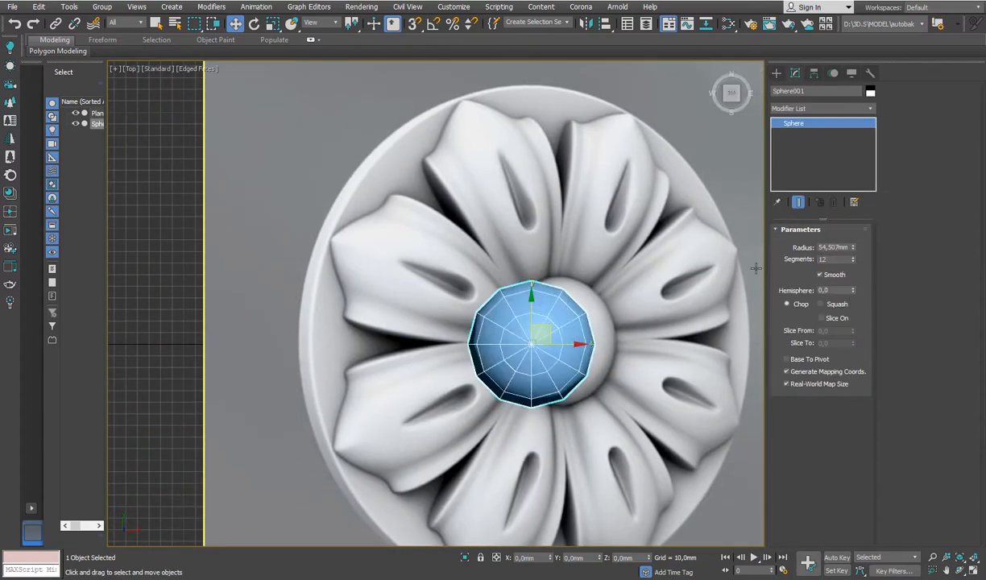
# - Convert the sphere to an Editable Poly
pyautogui.scroll(2, 490, 284)
pyautogui.rightClick(510, 294)
pyautogui.moveTo(564, 415)
pyautogui.click(654, 423)
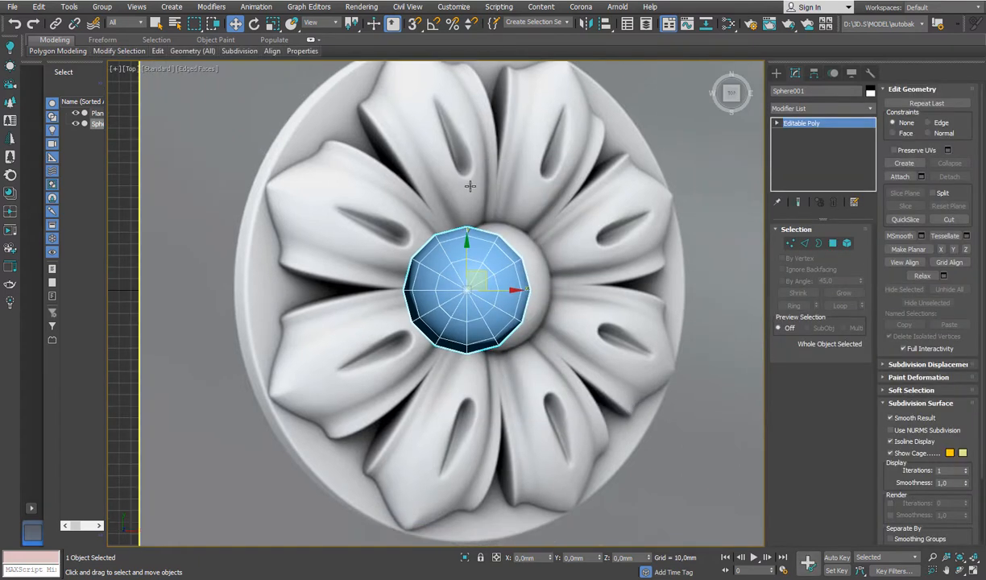
# - In the wireframe Front view, delete the polygons of the sphere's lower half
pyautogui.press('f')
pyautogui.press('F3')
pyautogui.moveTo(447, 220); pyautogui.dragTo(437, 184, button='middle')
pyautogui.click(833, 243)
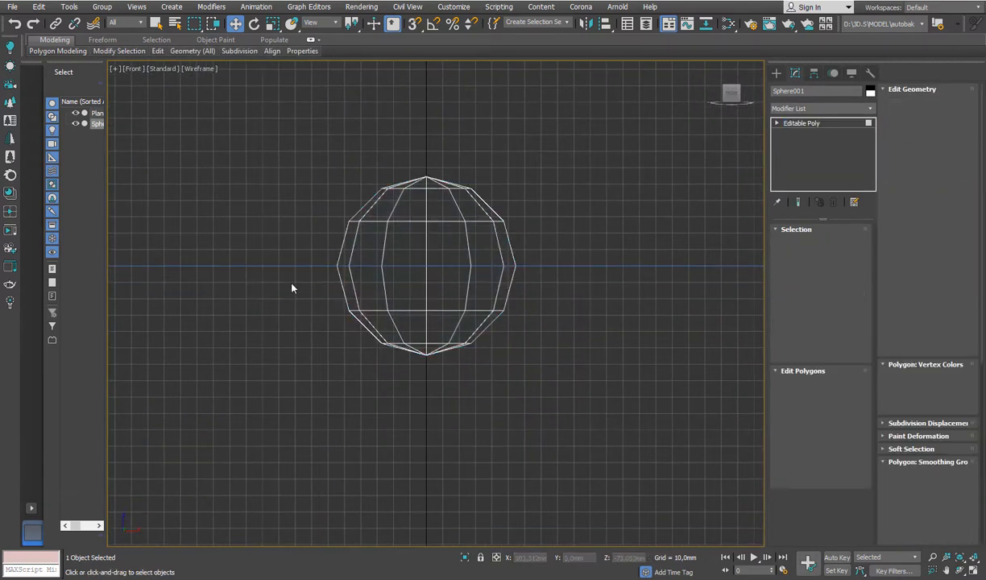
pyautogui.moveTo(292, 286); pyautogui.dragTo(555, 394)
pyautogui.press('Delete')
pyautogui.press('4')
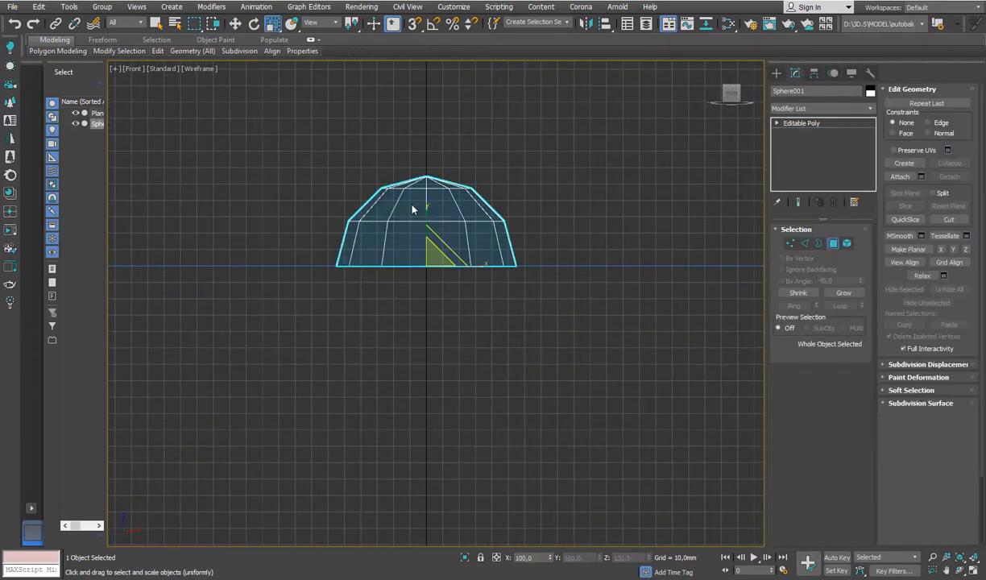
# - Flatten and raise the half-sphere, and bring its open border down to about Z 0.66 mm
pyautogui.moveTo(426, 211)
pyautogui.mouseDown()
pyautogui.moveTo(425, 239)
pyautogui.moveTo(413, 211)
pyautogui.mouseUp()
pyautogui.press('w')
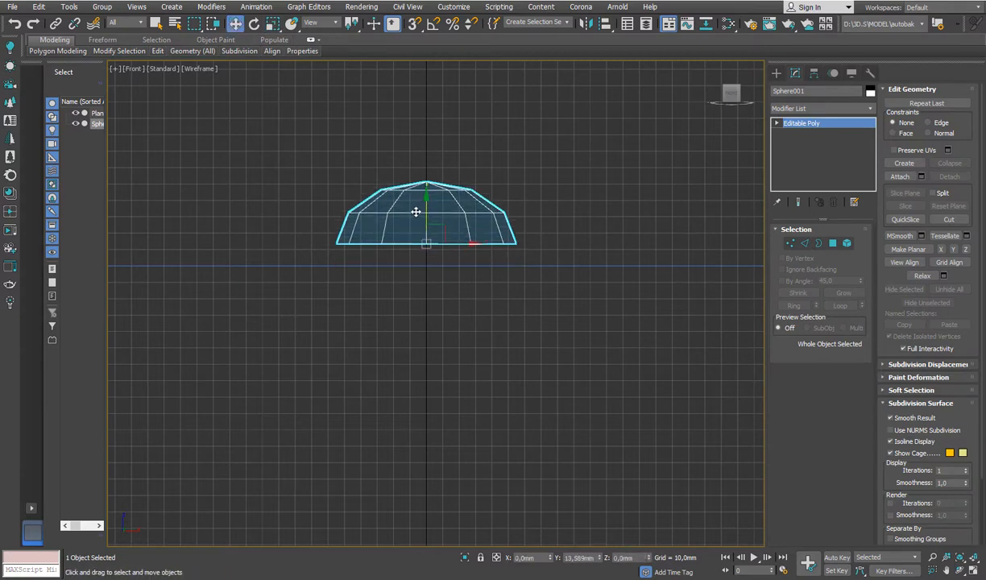
pyautogui.press('3')
pyautogui.press('t')
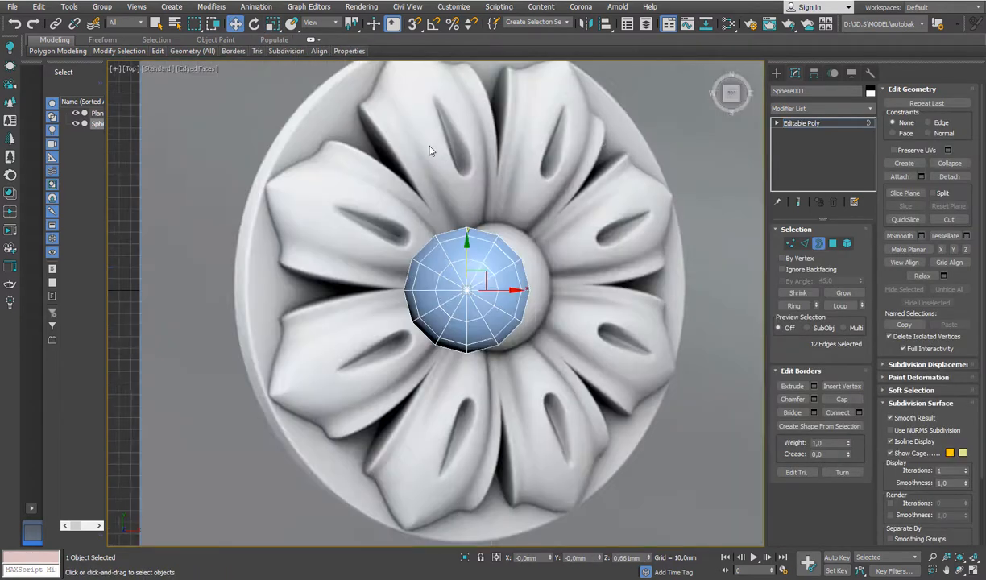
pyautogui.moveTo(468, 219); pyautogui.dragTo(265, 233, button='middle')
pyautogui.scroll(-3, 346, 220)
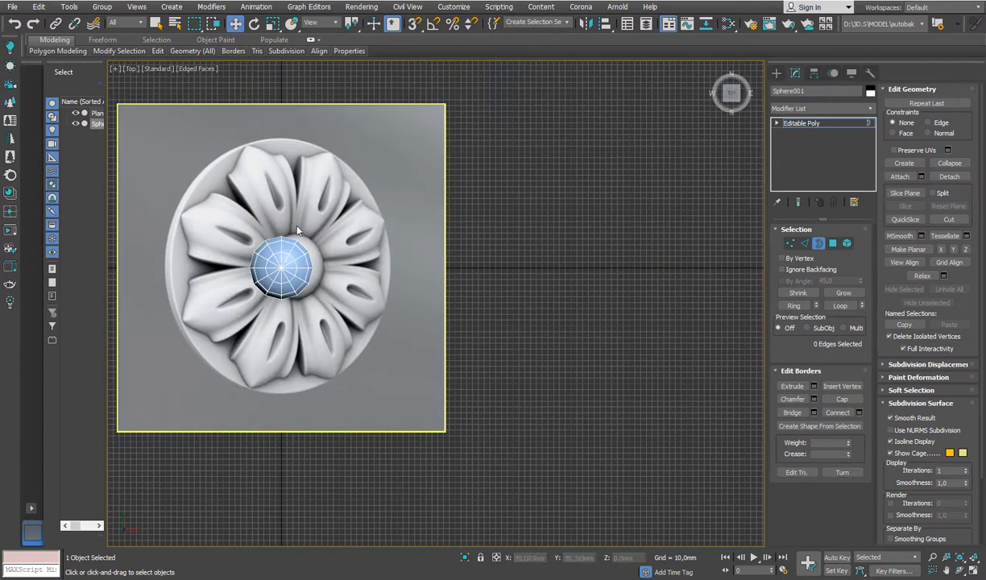
pyautogui.click(818, 243)
# - Move the reference plane beside the dome and rotate it to about -63.35° around Z so one petal points straight up
pyautogui.click(336, 210)
pyautogui.moveTo(297, 247); pyautogui.dragTo(562, 265)
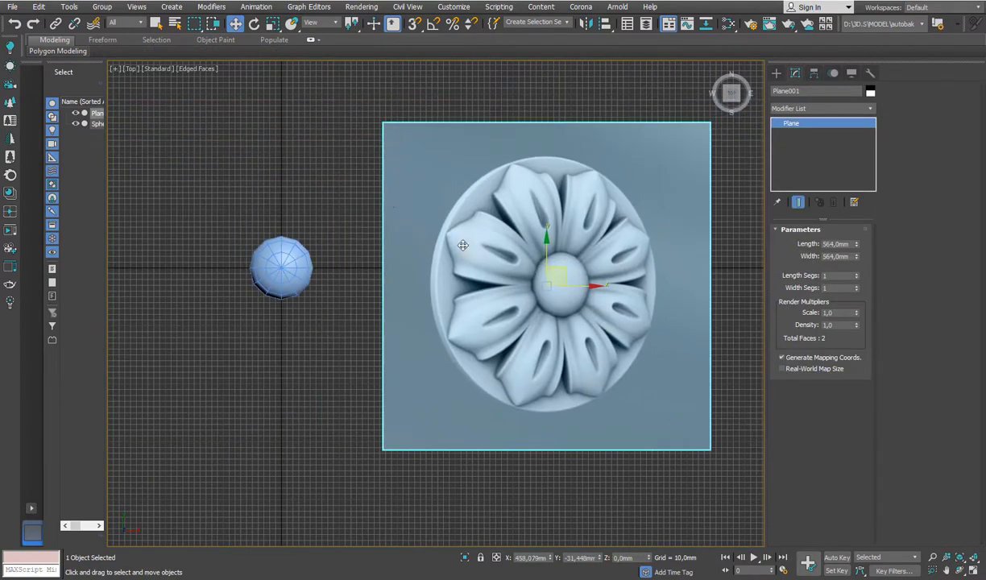
pyautogui.press('e')
pyautogui.moveTo(494, 260); pyautogui.dragTo(478, 185)
pyautogui.scroll(-4, 479, 185)
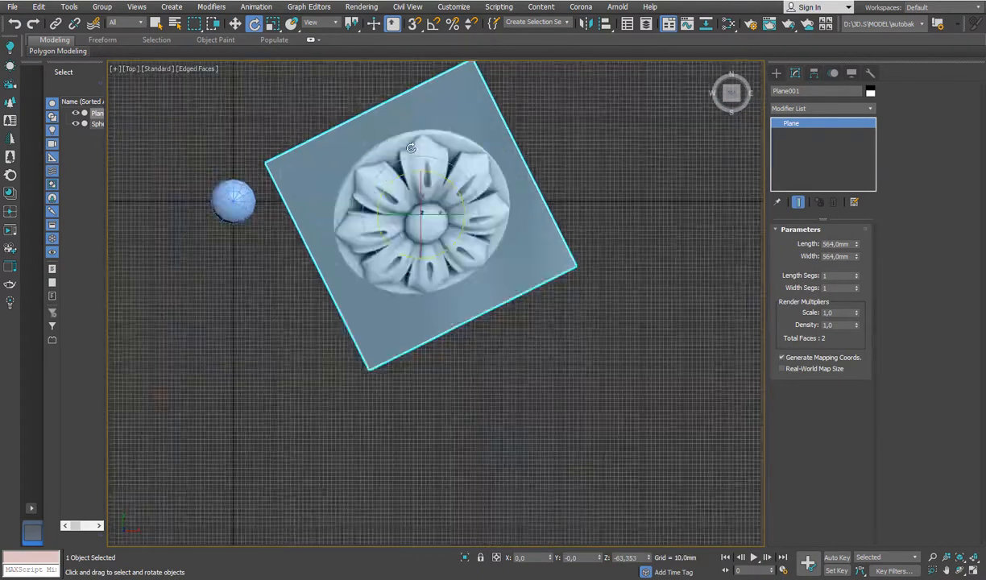
# - Draw a straight vertical guide line through the middle of the flower, extending beyond the reference plane
pyautogui.click(777, 73)
pyautogui.click(789, 90)
pyautogui.click(793, 153)
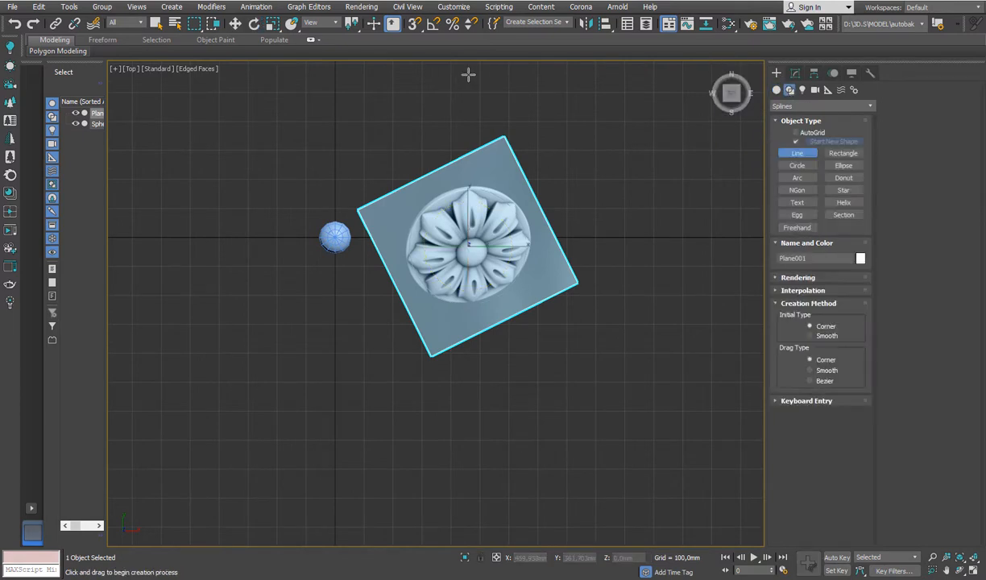
pyautogui.click(469, 74)
pyautogui.keyDown('shift'); pyautogui.click(481, 488); pyautogui.keyUp('shift')
pyautogui.rightClick(481, 488)
pyautogui.scroll(3, 451, 189)
pyautogui.rightClick(362, 148)
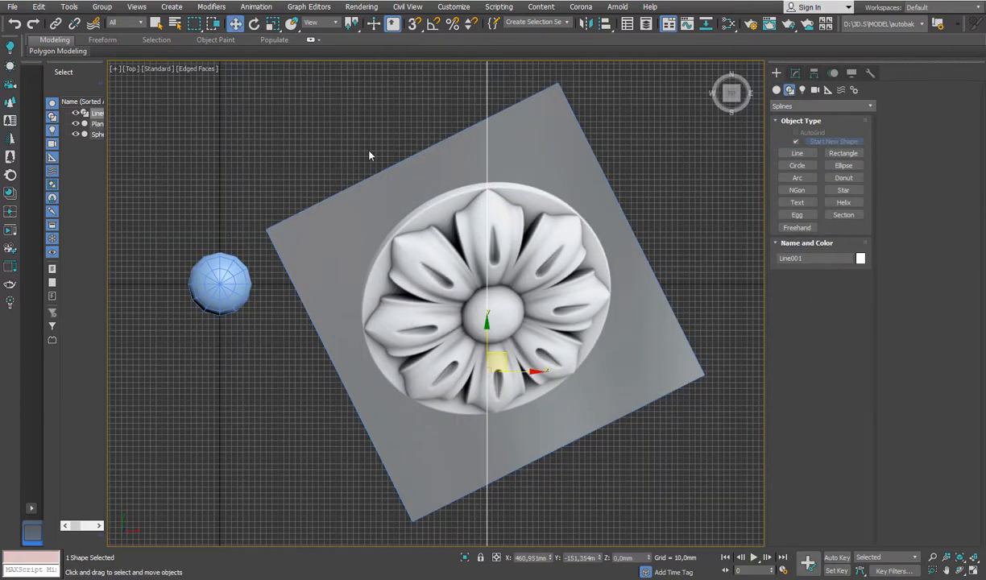
# - Fine-tune the reference plane's rotation and position so the upright petal is centred on the guide line
pyautogui.press('e')
pyautogui.hotkey('ctrl', 'z')
pyautogui.click(417, 268)
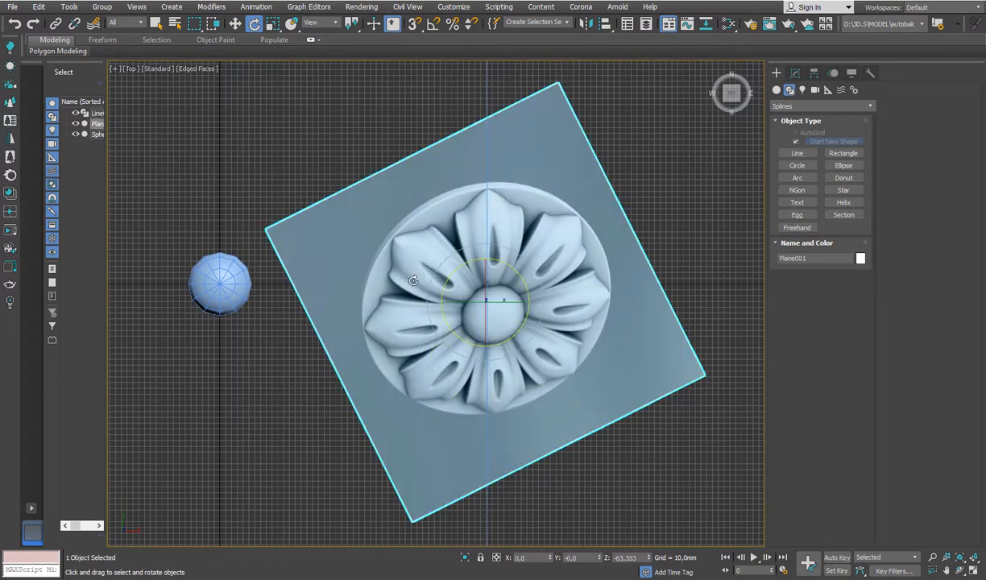
pyautogui.moveTo(444, 259); pyautogui.dragTo(452, 251)
pyautogui.press('w')
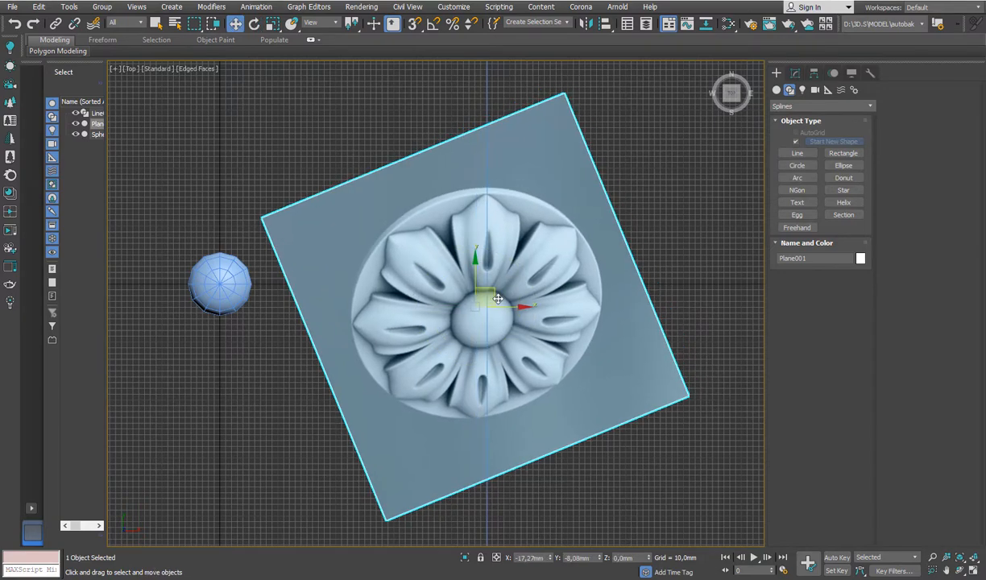
# - Trace the left half of the upright petal with a closed line, from its tip along the guide to the central sphere and around the edge
pyautogui.scroll(5, 492, 194)
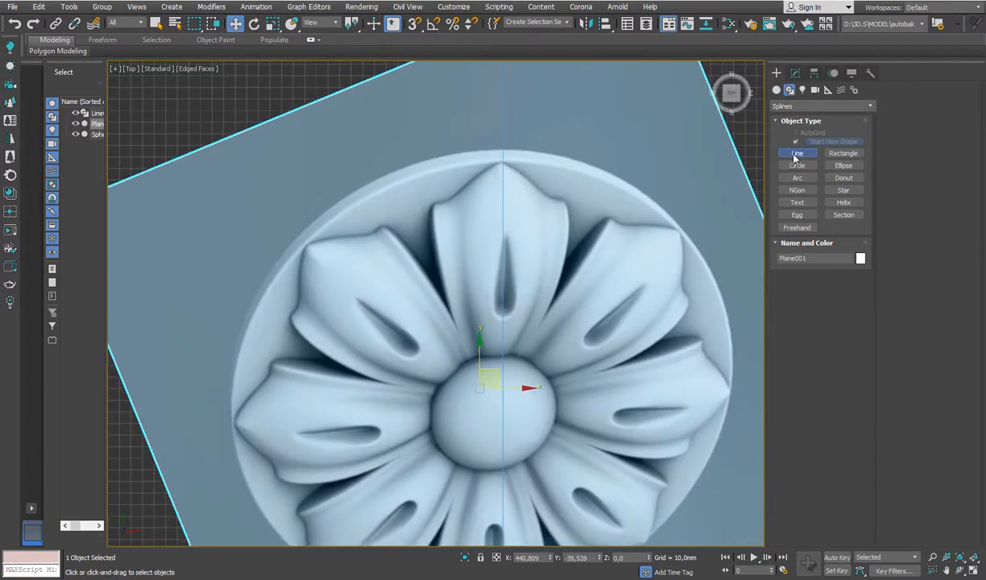
pyautogui.click(797, 153)
pyautogui.click(481, 157)
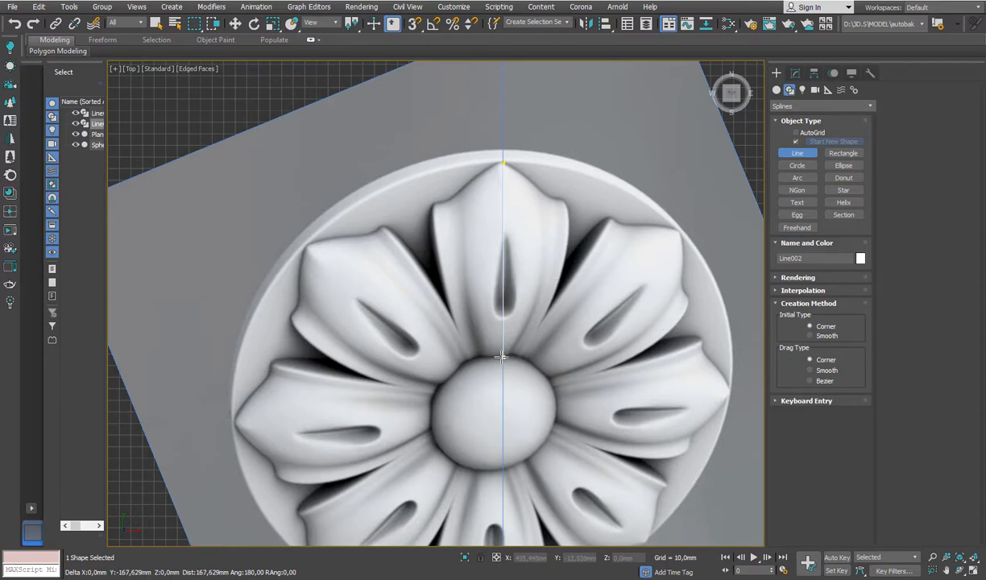
pyautogui.click(501, 357)
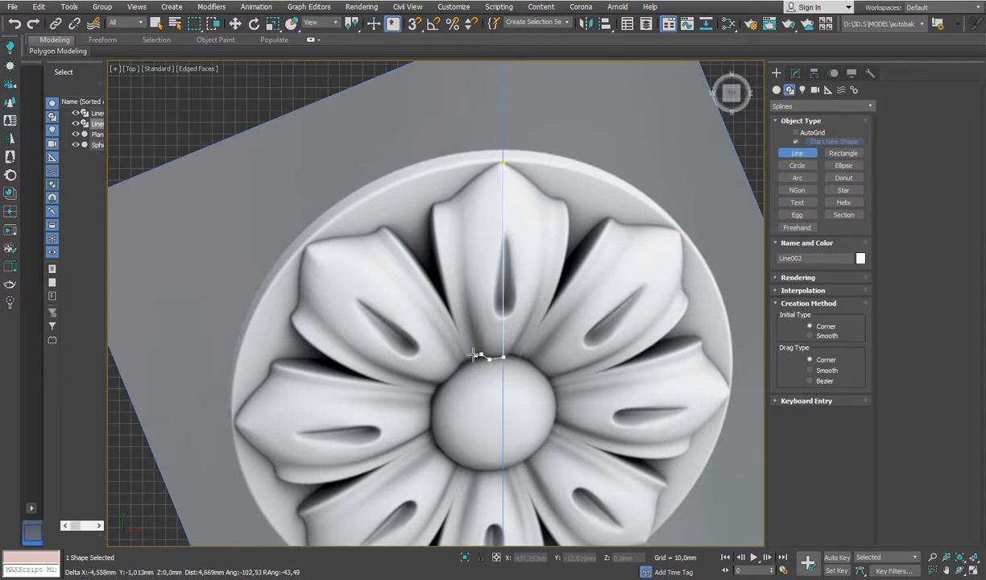
pyautogui.scroll(3, 477, 355)
pyautogui.click(467, 365)
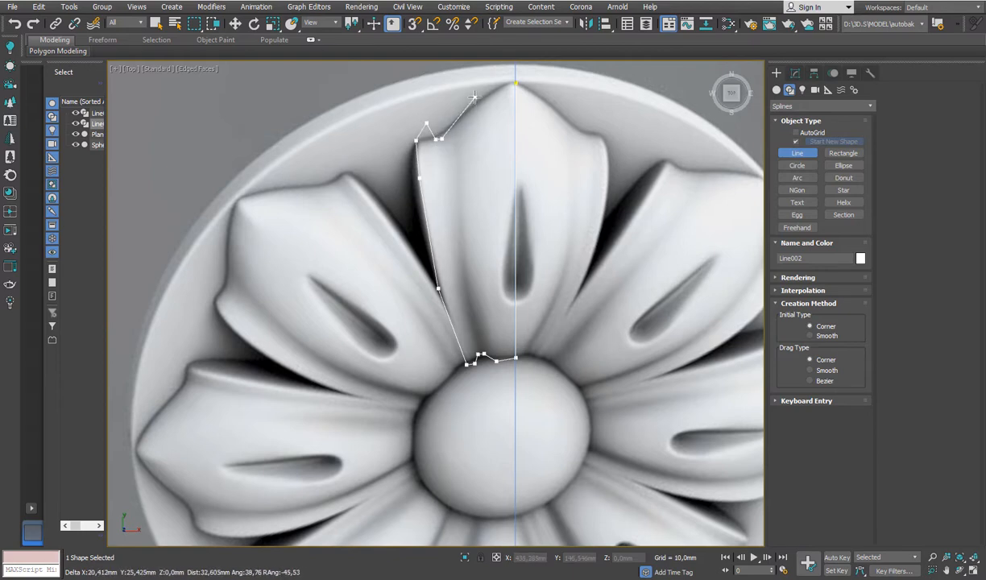
pyautogui.click(516, 83)
pyautogui.click(471, 325)
pyautogui.rightClick(442, 261)
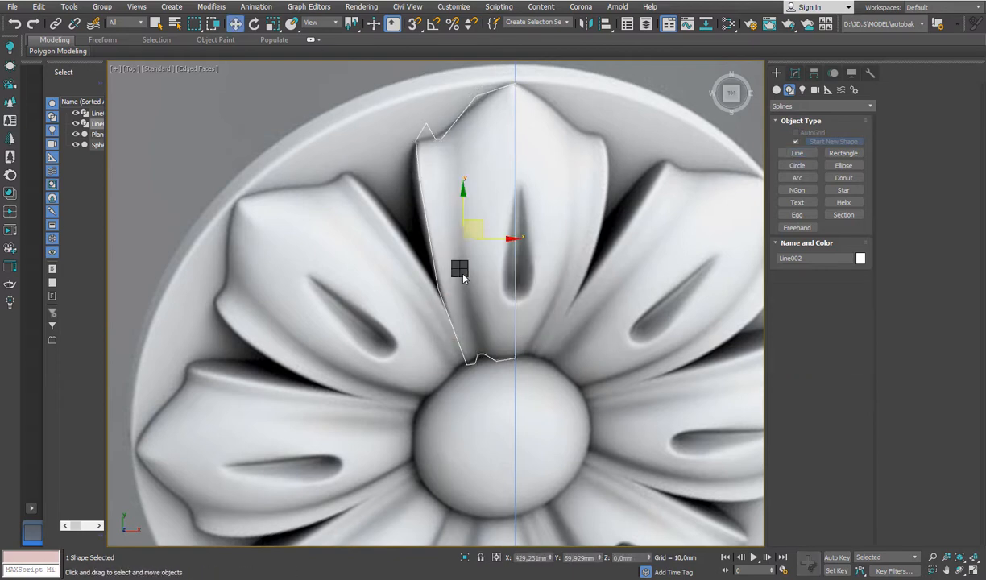
# - Convert the traced half-petal outline to an Editable Poly and switch to vertex editing
pyautogui.rightClick(459, 268)
pyautogui.moveTo(522, 392)
pyautogui.click(606, 407)
pyautogui.click(790, 243)
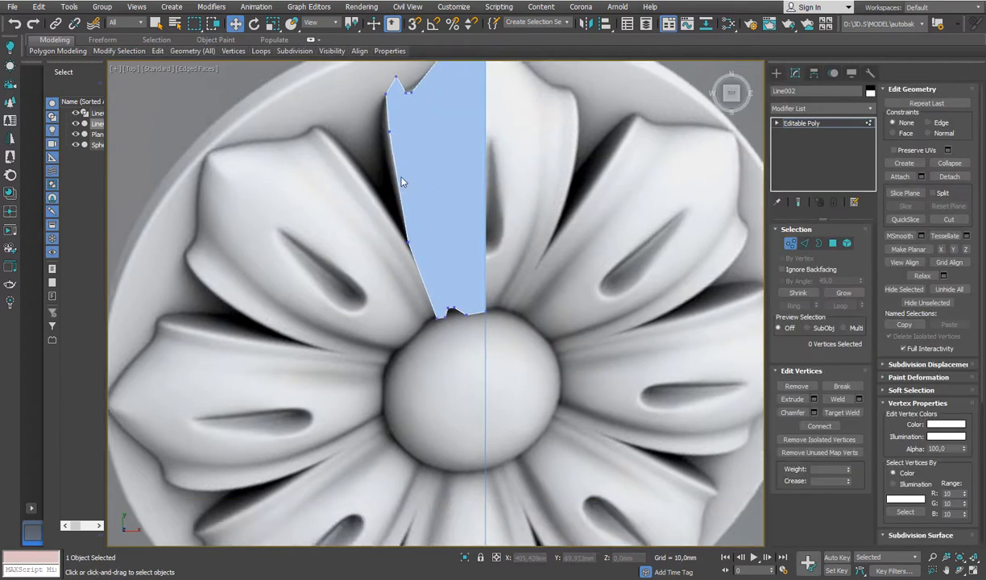
# - Change the half-petal's display settings in Object Properties so the reference image shows through its face
pyautogui.rightClick(416, 174)
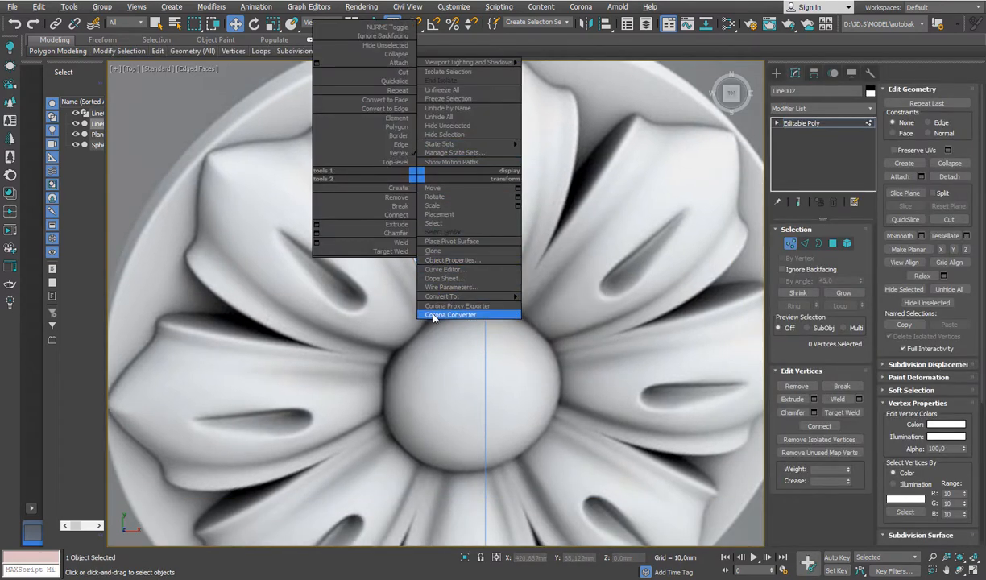
pyautogui.click(443, 259)
pyautogui.click(532, 454)
pyautogui.moveTo(541, 67); pyautogui.dragTo(546, 196, button='middle')
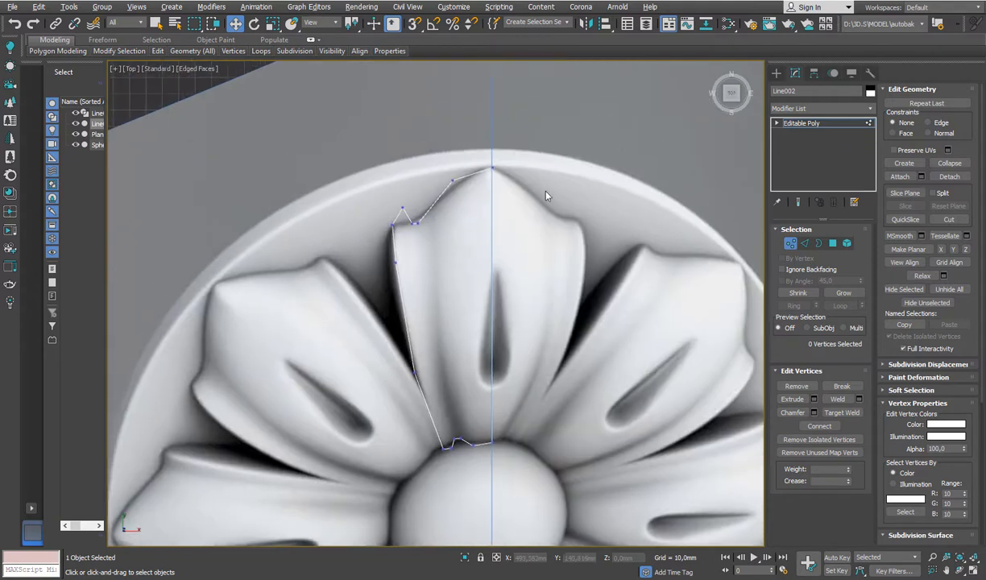
pyautogui.hotkey('alt', 'x')
pyautogui.hotkey('alt', 'x')
pyautogui.moveTo(532, 278); pyautogui.dragTo(589, 228, button='middle')
# - Cut three lengthwise edges along the half-petal's outer fold and two crosswise edges across its upper and lower parts
pyautogui.hotkey('alt', 'c')
pyautogui.scroll(2, 511, 401)
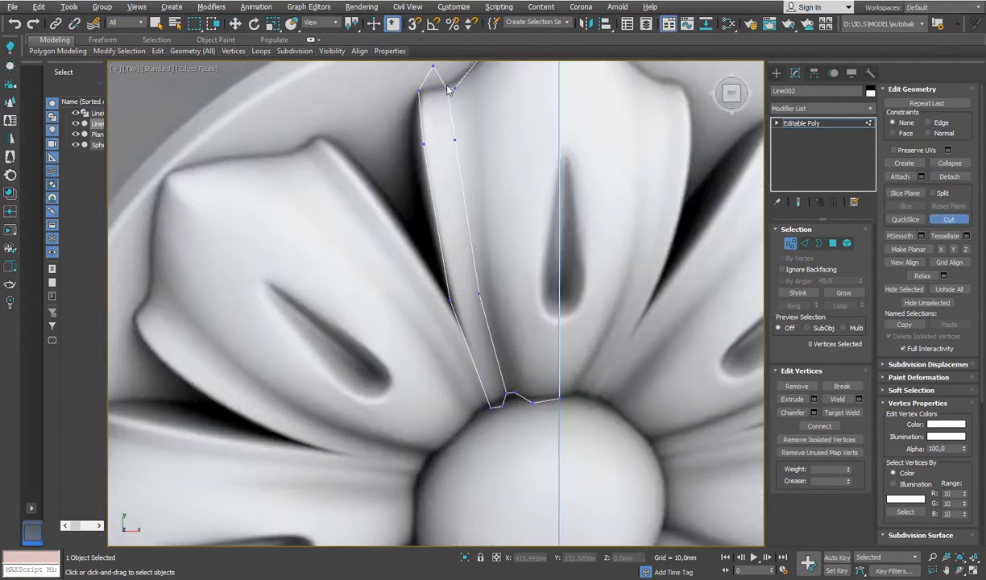
pyautogui.click(464, 142)
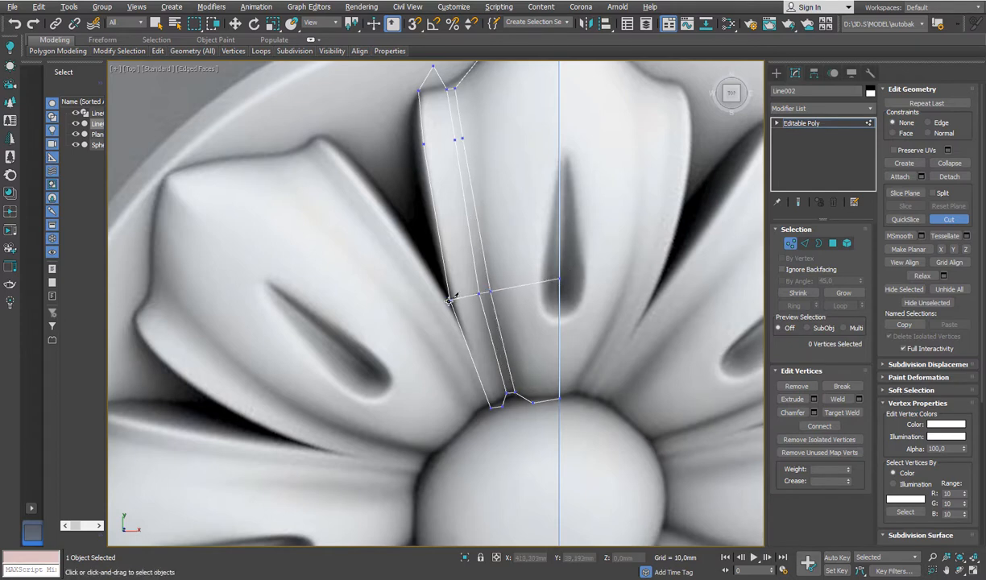
pyautogui.moveTo(553, 121); pyautogui.dragTo(586, 286, button='middle')
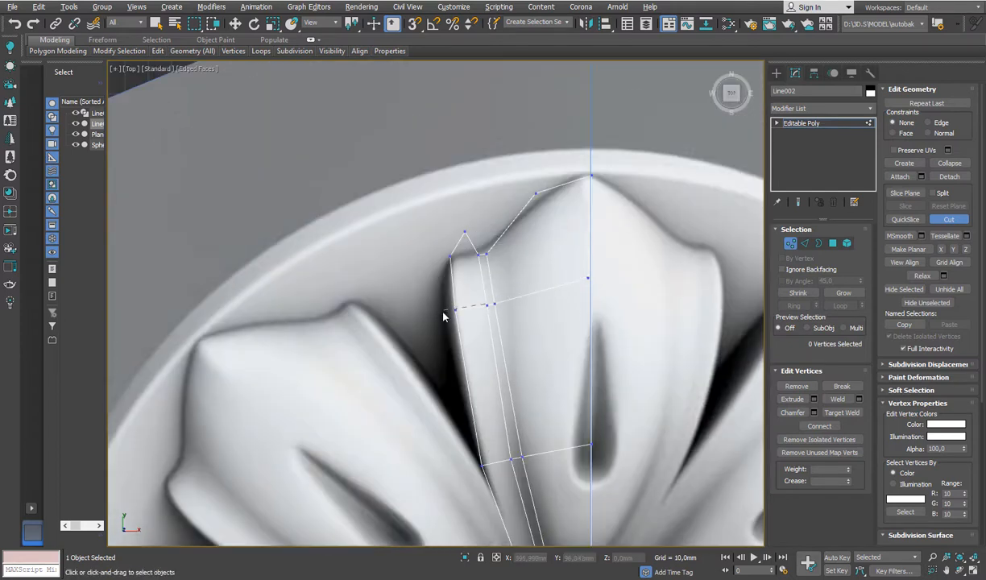
pyautogui.scroll(-3, 455, 308)
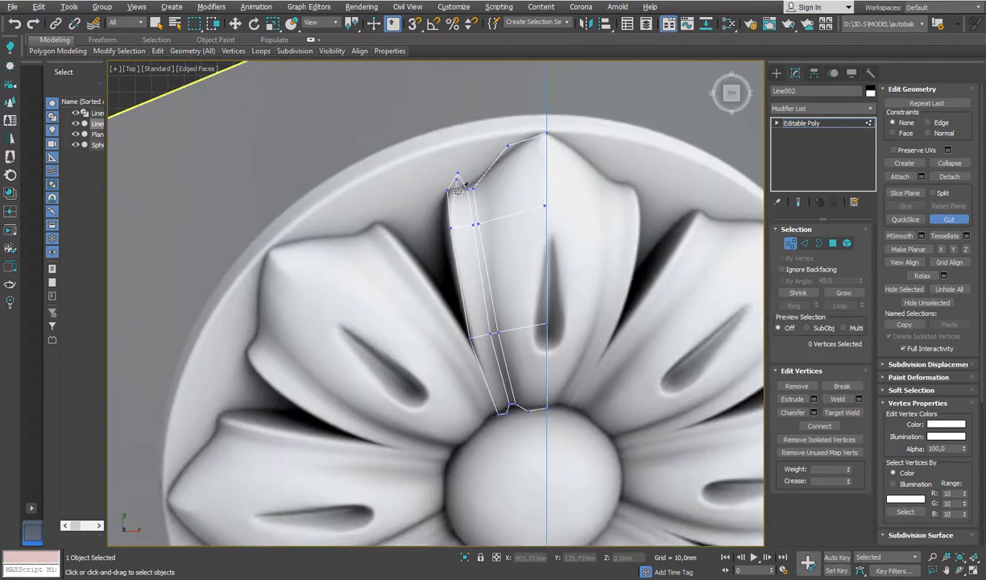
# - Adjust the vertex where the outermost lengthwise cut meets the lower crosswise cut
pyautogui.rightClick(500, 408)
pyautogui.scroll(3, 474, 330)
pyautogui.click(494, 349)
pyautogui.moveTo(504, 341); pyautogui.dragTo(516, 339)
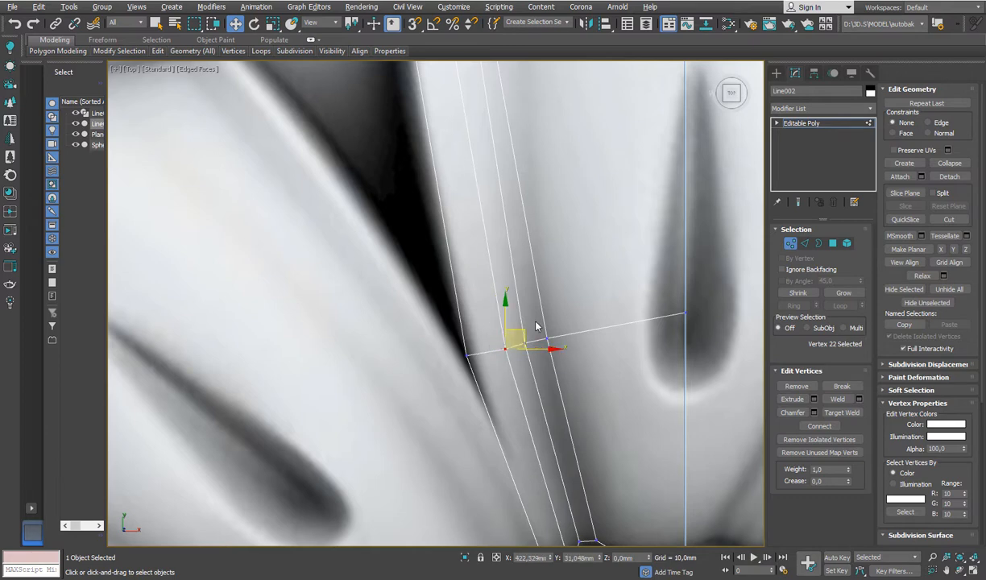
# - Cut a lengthwise edge down the middle of the half-petal and an outline around the left half of the teardrop groove
pyautogui.scroll(-2, 383, 261)
pyautogui.moveTo(383, 261); pyautogui.dragTo(399, 317, button='middle')
pyautogui.hotkey('alt', 'c')
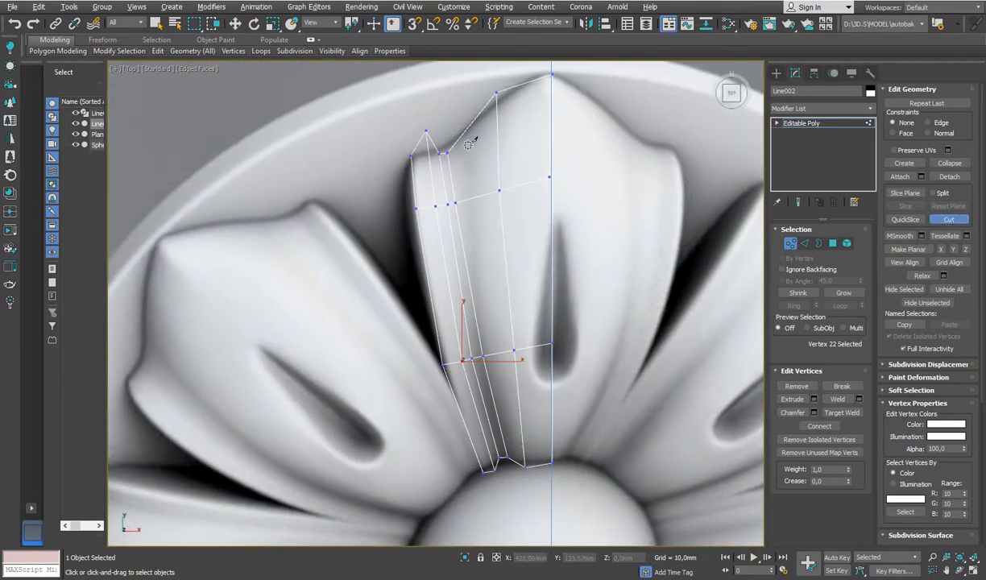
pyautogui.scroll(2, 537, 222)
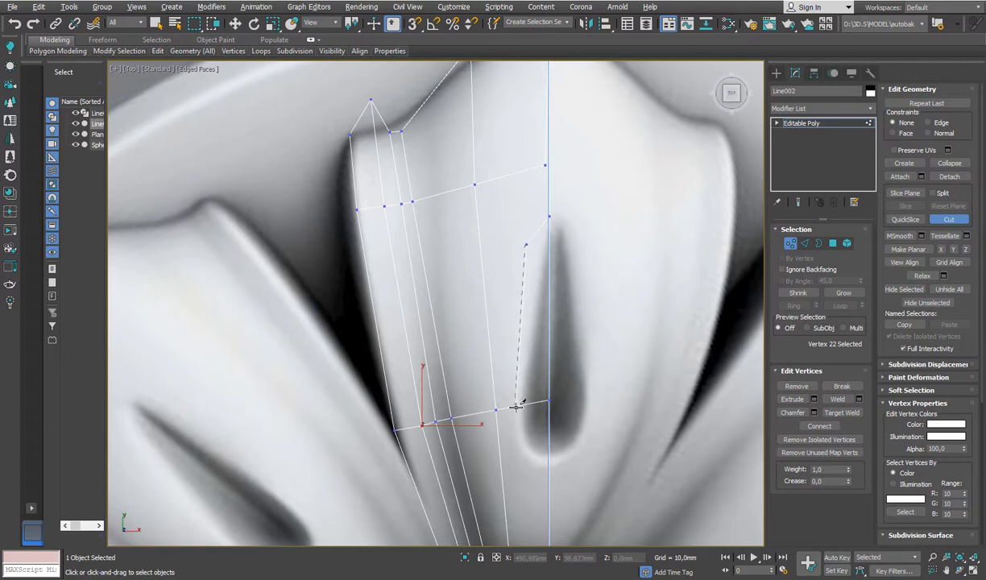
pyautogui.click(549, 486)
pyautogui.moveTo(549, 485); pyautogui.dragTo(475, 258, button='middle')
pyautogui.rightClick(424, 210)
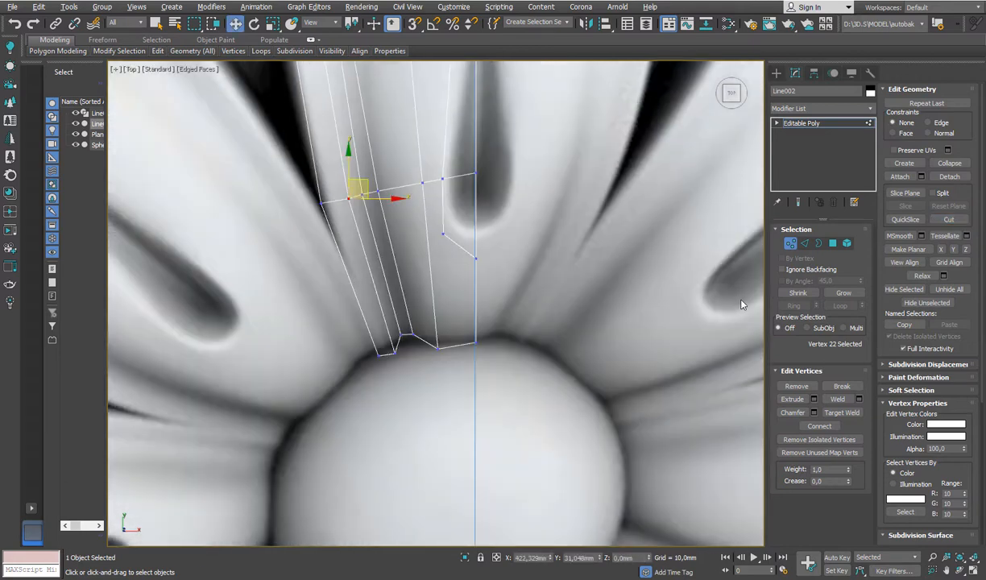
# - Cut an edge from the groove outline's lower corner down to the vertex on the half-petal's base
pyautogui.click(955, 220)
pyautogui.click(438, 348)
pyautogui.rightClick(464, 291)
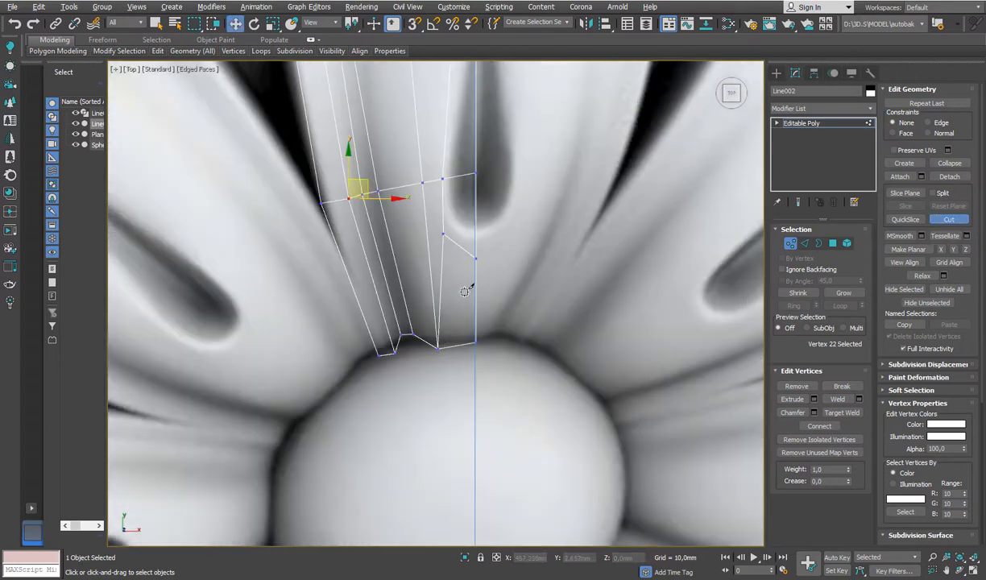
# - Adjust the vertices around the groove outline and on the upper crosswise cut to follow the reference petal
pyautogui.moveTo(453, 200); pyautogui.dragTo(457, 305, button='middle')
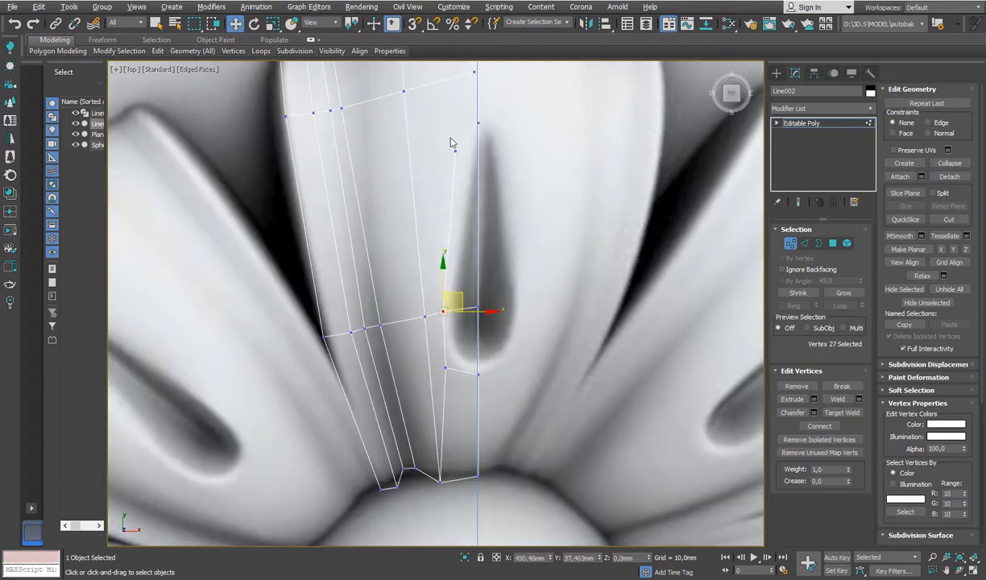
pyautogui.moveTo(476, 153); pyautogui.dragTo(476, 150)
pyautogui.moveTo(463, 121); pyautogui.dragTo(472, 248, button='middle')
pyautogui.moveTo(431, 184); pyautogui.dragTo(388, 253)
pyautogui.moveTo(403, 254); pyautogui.dragTo(414, 186, button='middle')
# - Cut an edge from the middle vertex of the upper crosswise cut to the groove outline's upper corner
pyautogui.click(948, 220)
pyautogui.scroll(-3, 423, 147)
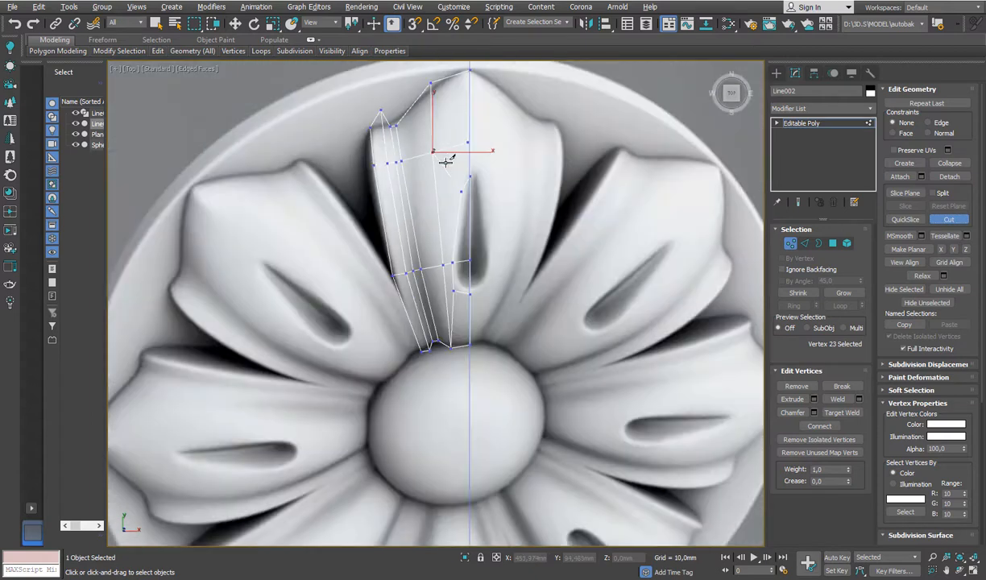
pyautogui.scroll(2, 423, 147)
pyautogui.click(788, 246)
# - Delete the vertical guide line running through the petal's centre
pyautogui.scroll(-2, 415, 259)
pyautogui.scroll(2, 419, 201)
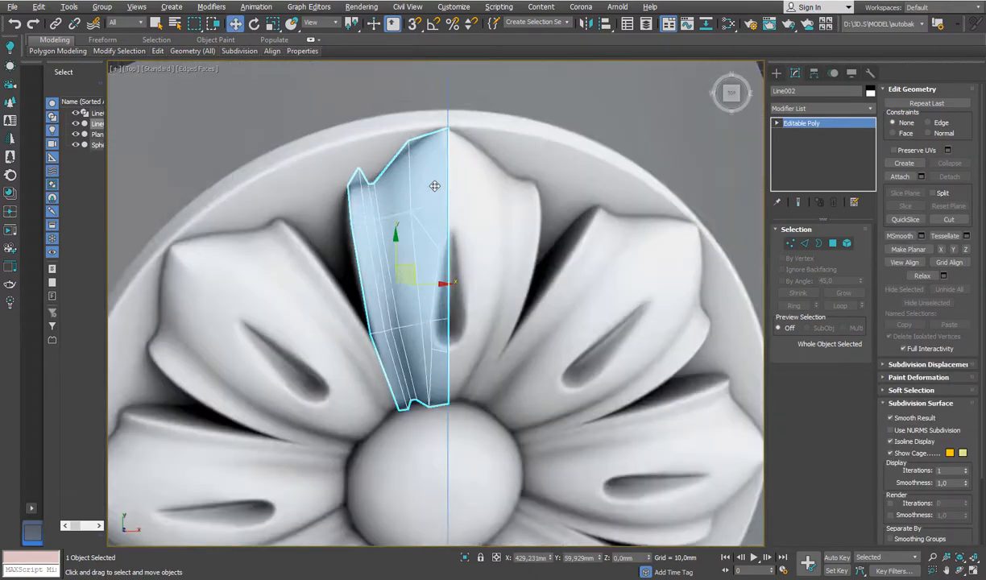
pyautogui.scroll(-1, 445, 120)
pyautogui.click(452, 91)
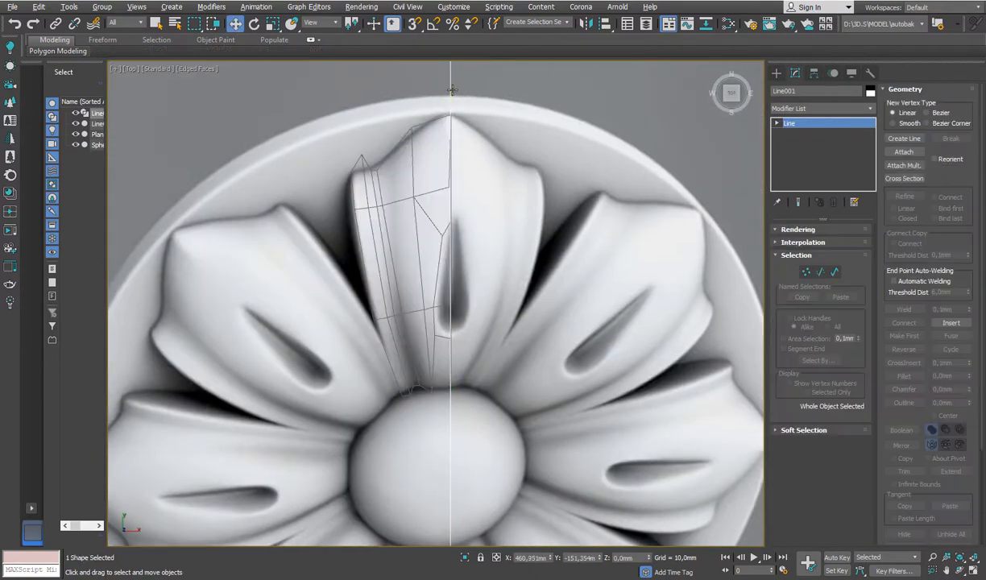
pyautogui.press('Delete')
# - Target Weld the stray vertex at the inner end of the upper crosswise cut onto the half-petal's centre edge
pyautogui.scroll(3, 456, 189)
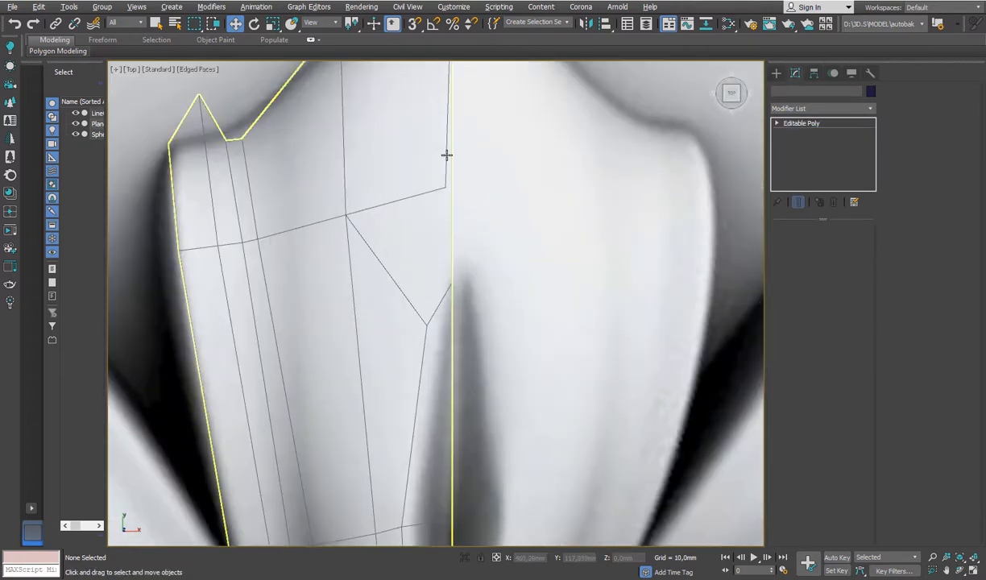
pyautogui.click(446, 154)
pyautogui.click(789, 243)
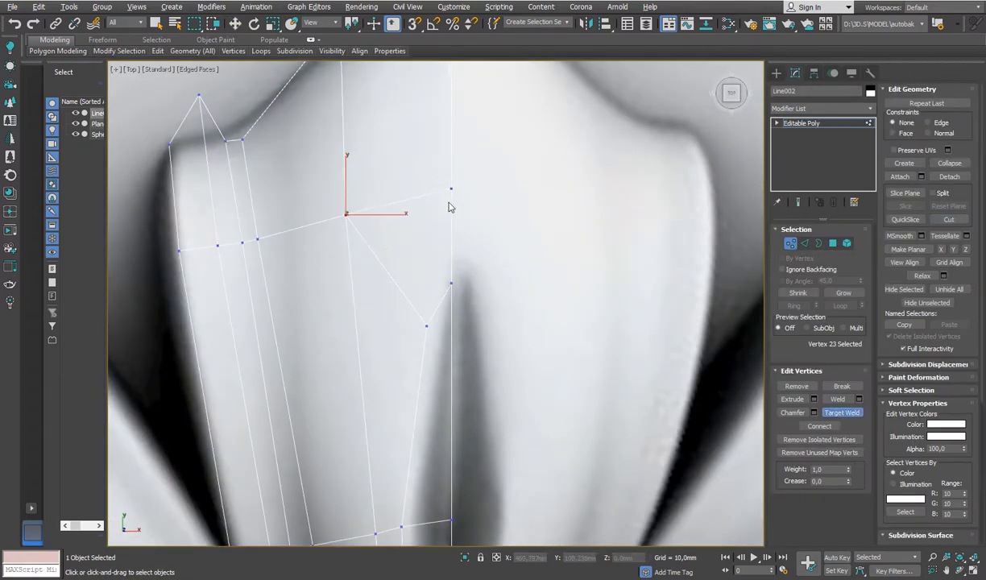
# - Raise the whole half-petal about 15 mm above the reference plane
pyautogui.scroll(-4, 453, 221)
pyautogui.press('p')
pyautogui.press('z')
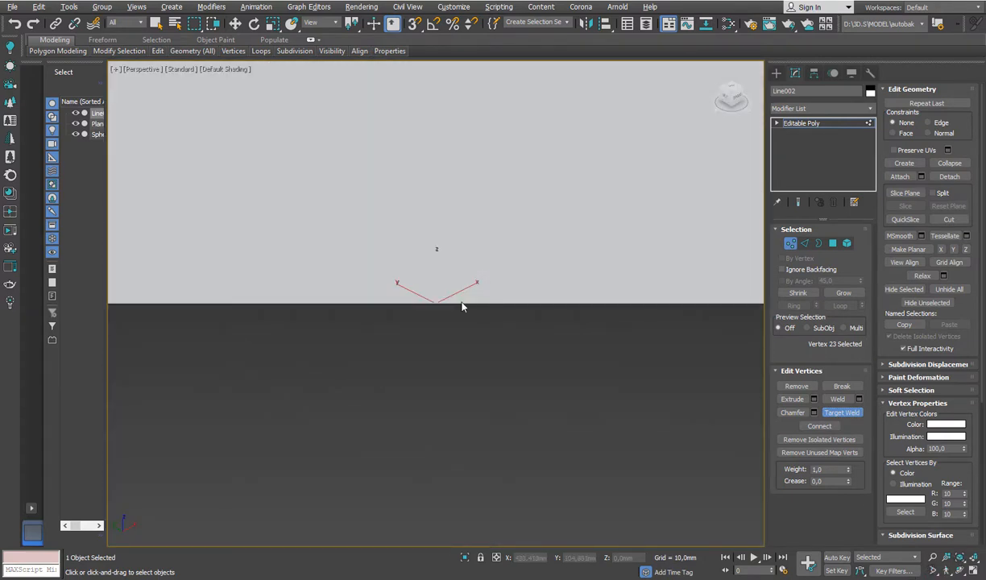
pyautogui.scroll(-10, 435, 326)
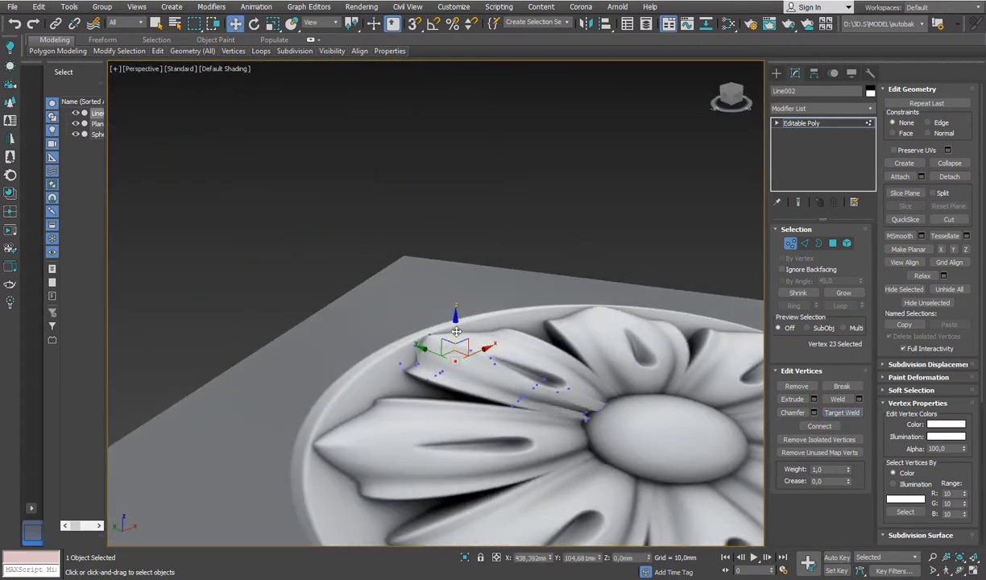
pyautogui.press('1')
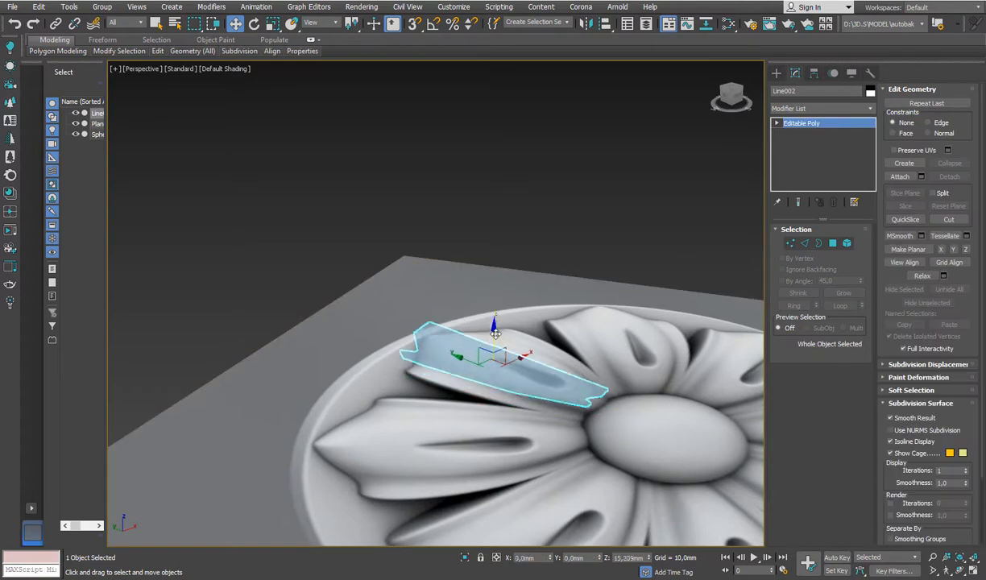
pyautogui.scroll(-5, 495, 332)
# - Add a Symmetry modifier to the half-petal with Flip on the X axis and move its mirror to the petal's centre line
pyautogui.press('t')
pyautogui.press('z')
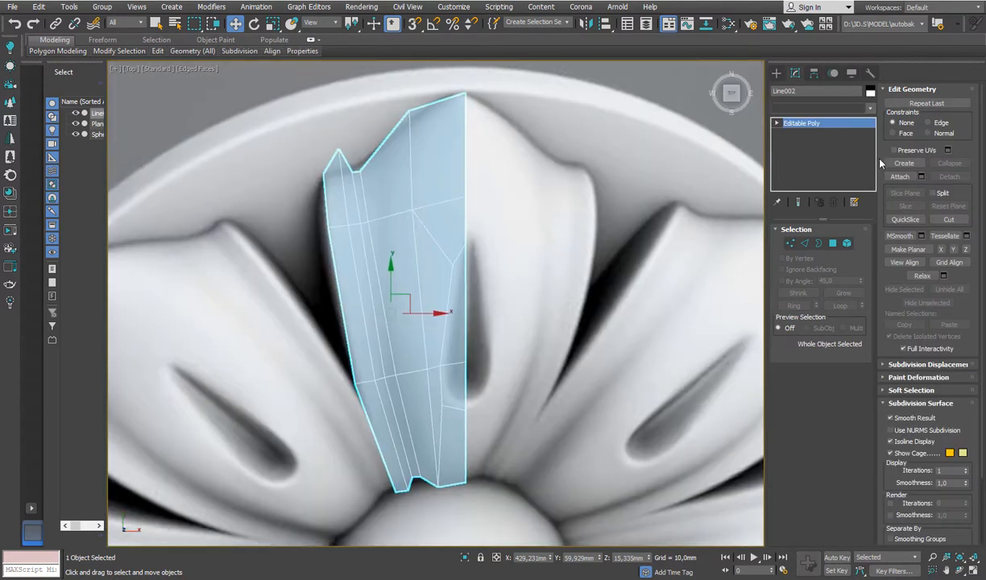
pyautogui.click(821, 108)
pyautogui.scroll(-5, 785, 338)
pyautogui.click(805, 327)
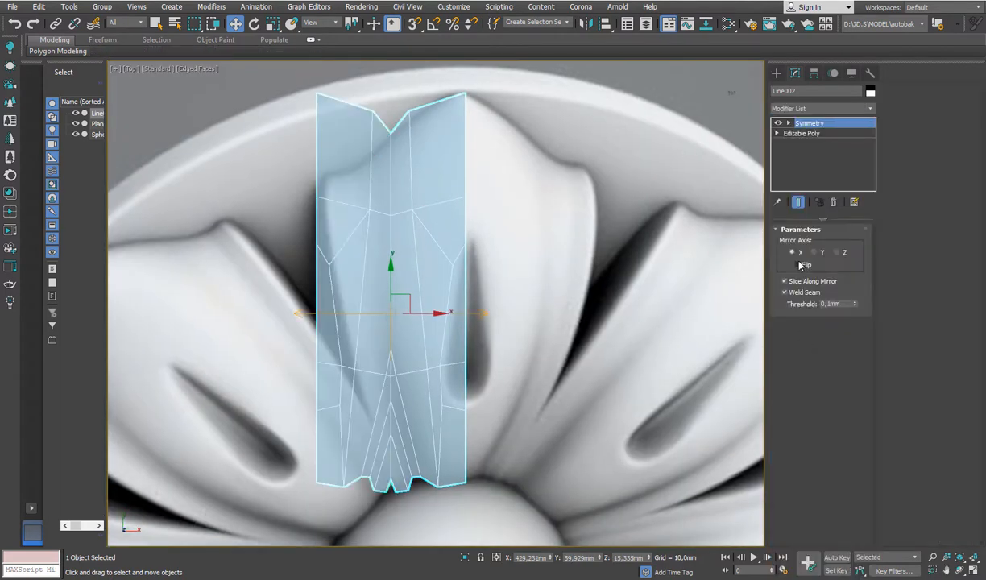
pyautogui.click(798, 264)
pyautogui.click(806, 134)
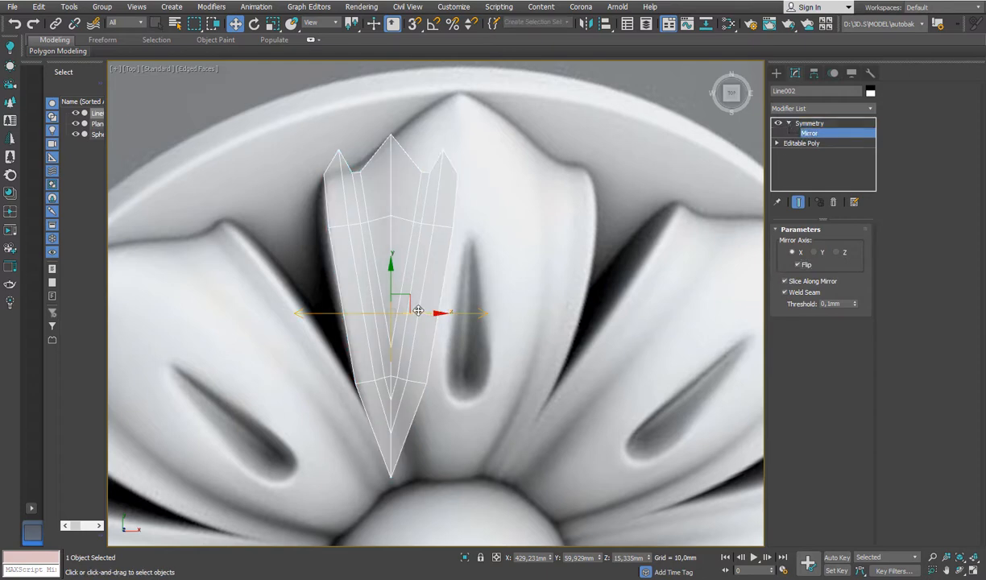
pyautogui.moveTo(409, 307); pyautogui.dragTo(489, 345)
pyautogui.moveTo(473, 320); pyautogui.dragTo(468, 308, button='middle')
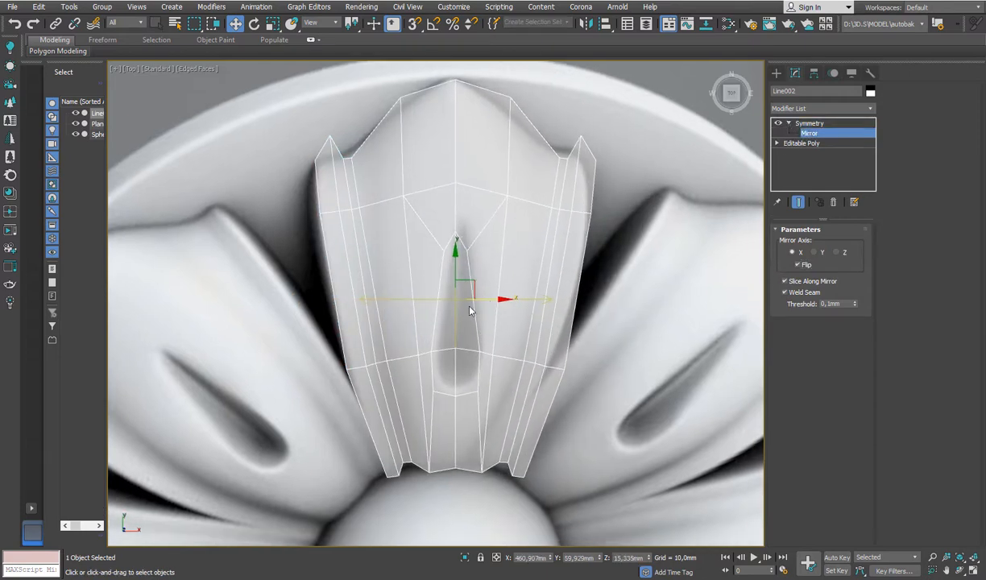
# - Add a TurboSmooth modifier above the Symmetry with 3 iterations and Isoline Display enabled
pyautogui.scroll(4, 467, 306)
pyautogui.press('p')
pyautogui.scroll(4, 451, 283)
pyautogui.click(809, 123)
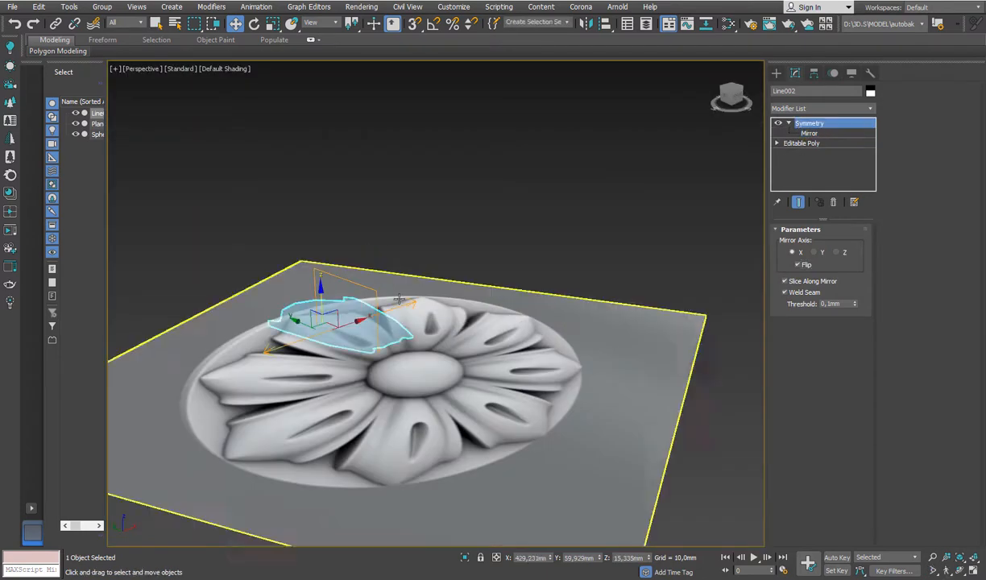
pyautogui.scroll(3, 333, 296)
pyautogui.click(811, 109)
pyautogui.moveTo(871, 165); pyautogui.dragTo(875, 446)
pyautogui.click(801, 369)
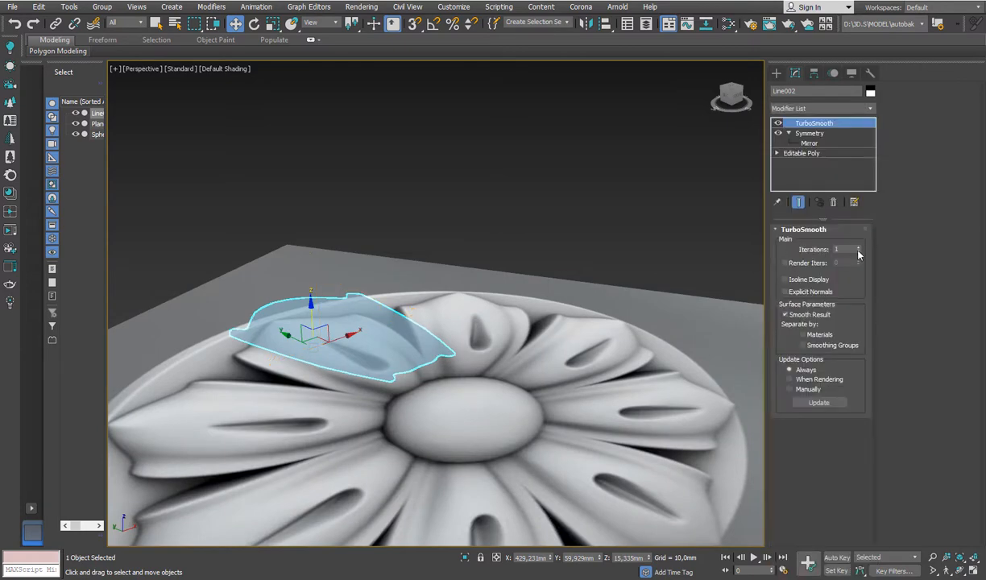
pyautogui.click(785, 280)
pyautogui.moveTo(405, 392); pyautogui.dragTo(469, 365, button='middle')
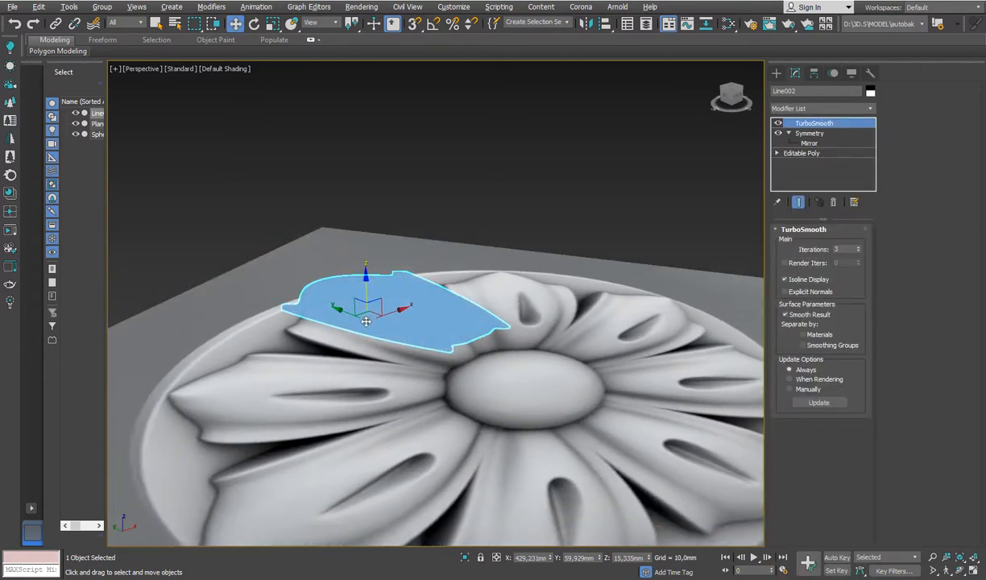
# - Raise the petal to about Z 17.6 mm and display its smoothed end result with edged faces at the Editable Poly's vertex level
pyautogui.keyDown('alt'); pyautogui.moveTo(347, 284); pyautogui.dragTo(393, 364, button='middle'); pyautogui.keyUp('alt')
pyautogui.click(801, 153)
pyautogui.click(798, 202)
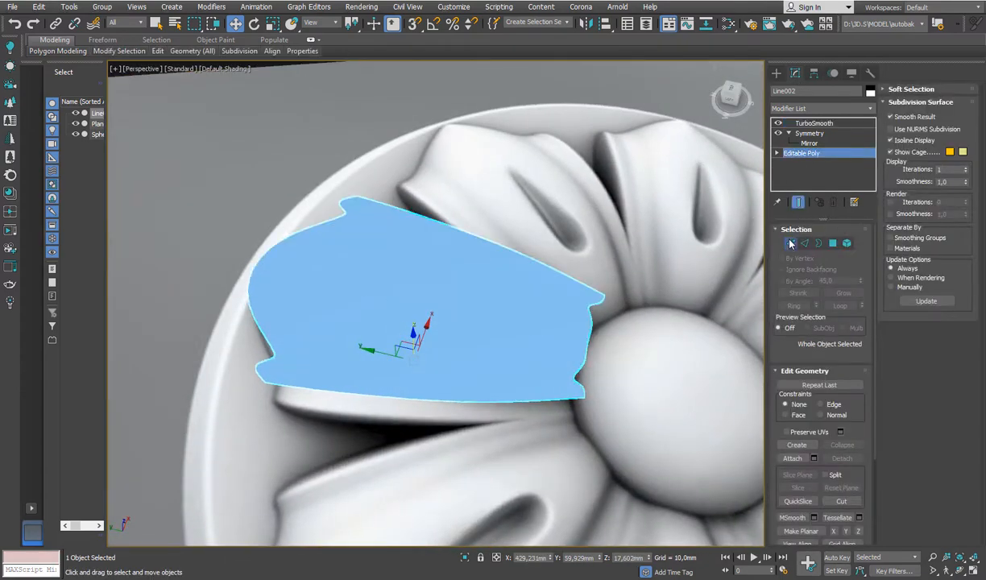
pyautogui.press('1')
pyautogui.press('F4')
# - Raise the nine vertices along the lower crosswise cut and the groove's lower end
pyautogui.moveTo(443, 304); pyautogui.dragTo(428, 281, button='middle')
pyautogui.keyDown('alt'); pyautogui.moveTo(392, 330); pyautogui.dragTo(443, 257, button='middle'); pyautogui.keyUp('alt')
pyautogui.moveTo(522, 260); pyautogui.dragTo(431, 376)
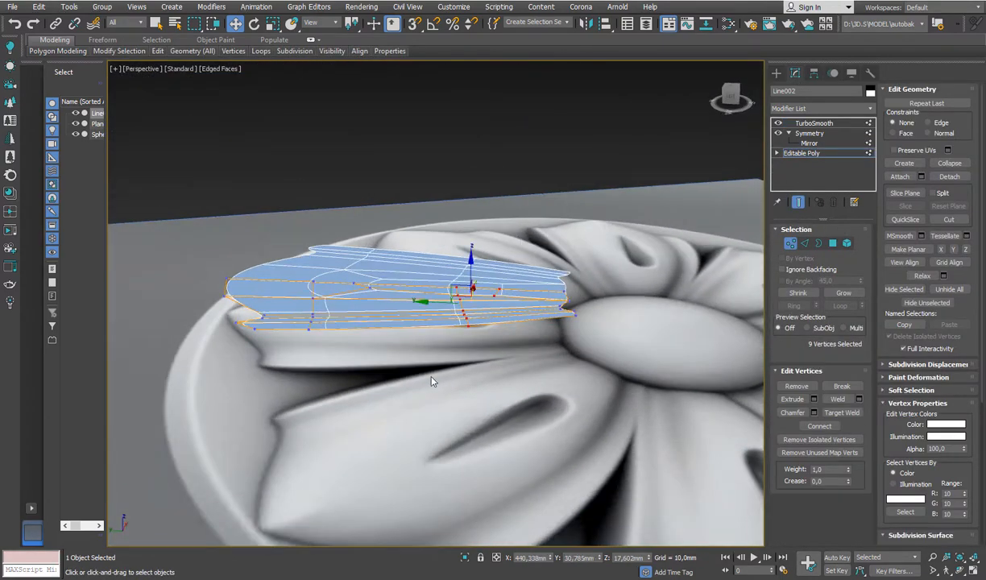
pyautogui.moveTo(468, 265); pyautogui.dragTo(466, 236)
# - Raise the vertices along the upper crosswise cut and lift those around the lower crosswise cut further
pyautogui.keyDown('alt'); pyautogui.moveTo(359, 243); pyautogui.dragTo(384, 233, button='middle'); pyautogui.keyUp('alt')
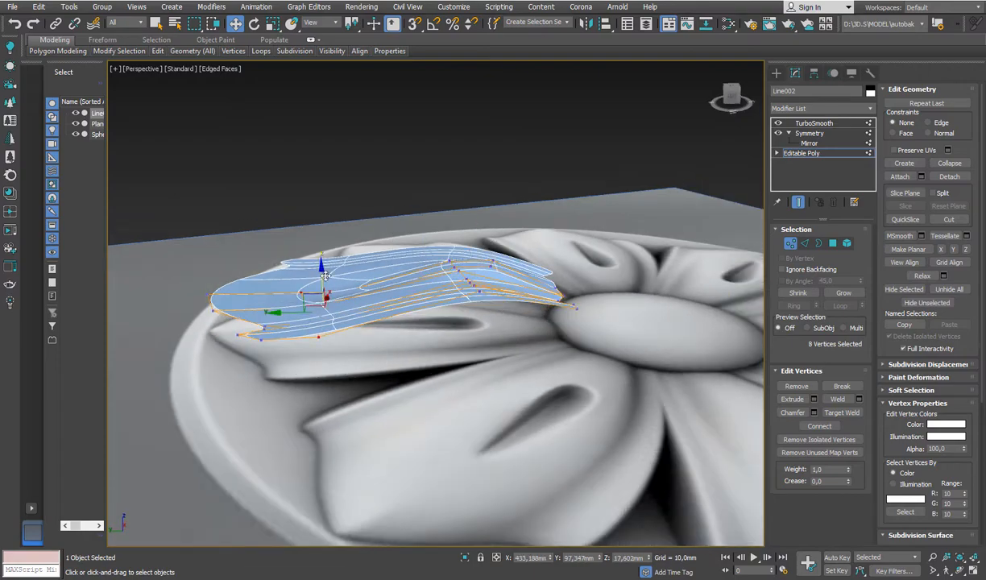
pyautogui.moveTo(324, 276); pyautogui.dragTo(324, 257)
pyautogui.moveTo(323, 262)
pyautogui.keyDown('alt'); pyautogui.mouseDown(button='middle')
pyautogui.moveTo(326, 307)
pyautogui.moveTo(330, 266)
pyautogui.mouseUp(button='middle'); pyautogui.keyUp('alt')
pyautogui.moveTo(522, 211); pyautogui.dragTo(409, 356)
pyautogui.moveTo(468, 230); pyautogui.dragTo(467, 211)
# - Raise the two centre vertices near the groove's tip and lower the two vertices at the groove's lower end
pyautogui.keyDown('alt'); pyautogui.moveTo(458, 227); pyautogui.dragTo(337, 324, button='middle'); pyautogui.keyUp('alt')
pyautogui.moveTo(550, 161); pyautogui.dragTo(520, 198)
pyautogui.keyDown('alt'); pyautogui.moveTo(520, 198); pyautogui.dragTo(554, 163, button='middle'); pyautogui.keyUp('alt')
pyautogui.moveTo(535, 143); pyautogui.dragTo(536, 133)
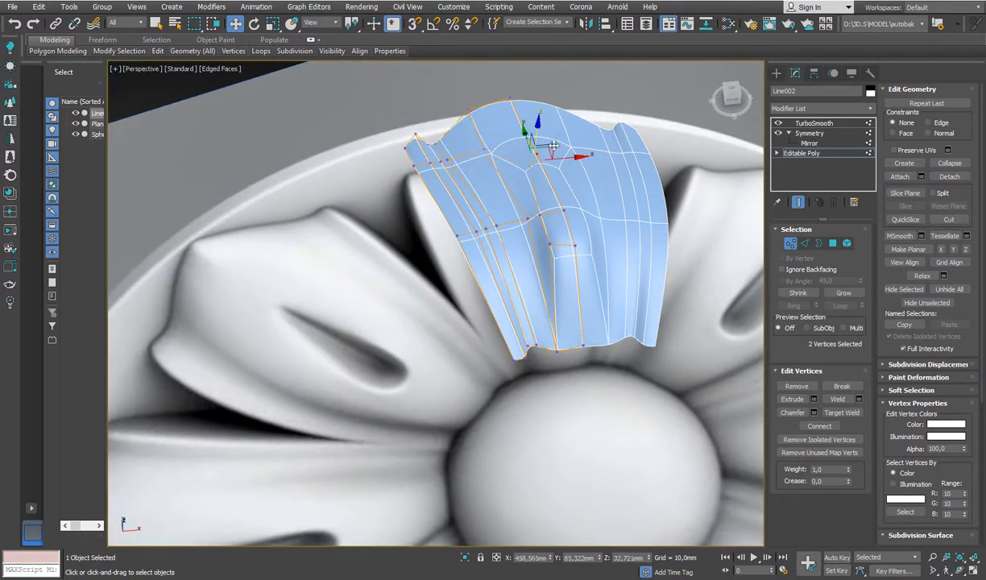
pyautogui.moveTo(586, 228); pyautogui.dragTo(538, 269)
pyautogui.keyDown('alt'); pyautogui.moveTo(539, 268); pyautogui.dragTo(563, 211, button='middle'); pyautogui.keyUp('alt')
pyautogui.moveTo(566, 208)
pyautogui.mouseDown()
pyautogui.moveTo(566, 230)
pyautogui.moveTo(572, 217)
pyautogui.mouseUp()
# - Raise the two outer-fold ridge vertices on the upper and lower crosswise cuts by about 8.5 mm
pyautogui.keyDown('alt'); pyautogui.moveTo(517, 291); pyautogui.dragTo(352, 302, button='middle'); pyautogui.keyUp('alt')
pyautogui.scroll(3, 377, 221)
pyautogui.click(388, 174)
pyautogui.keyDown('ctrl'); pyautogui.click(411, 322); pyautogui.keyUp('ctrl')
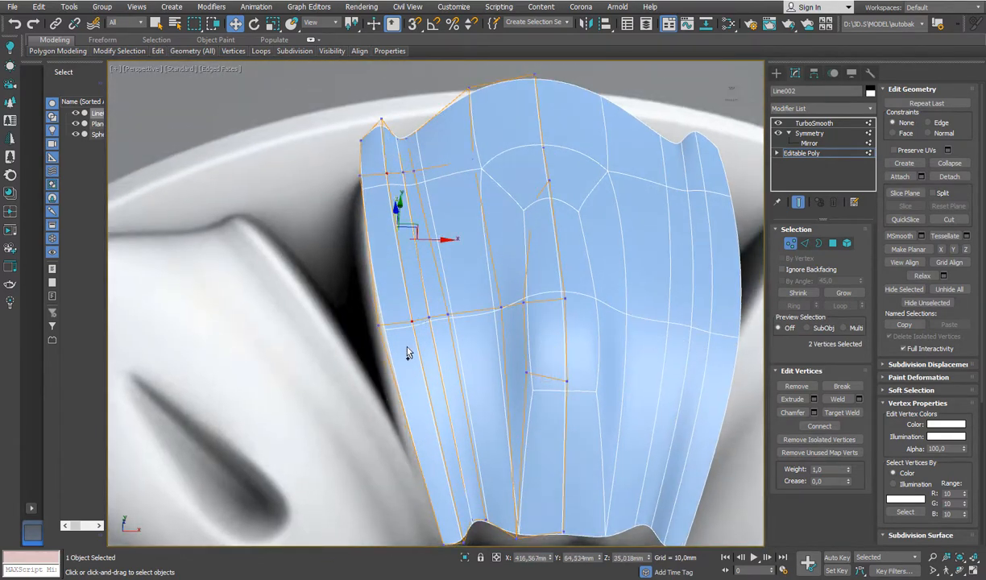
pyautogui.keyDown('alt'); pyautogui.moveTo(406, 352); pyautogui.dragTo(395, 264, button='middle'); pyautogui.keyUp('alt')
pyautogui.moveTo(390, 122); pyautogui.dragTo(385, 96)
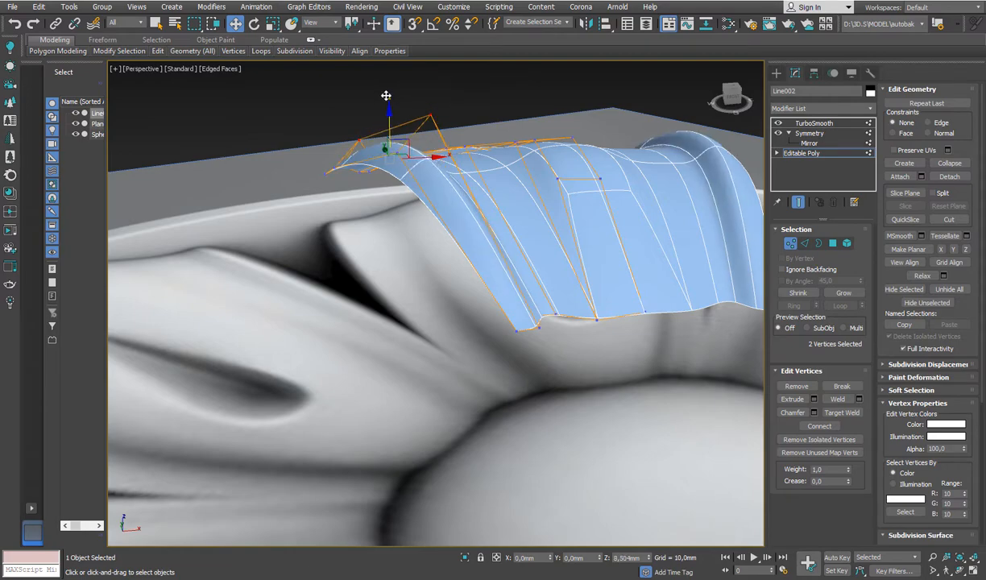
# - Reposition the outer fold's vertices on the two crosswise cuts and raise them to about Z 38 mm
pyautogui.keyDown('alt'); pyautogui.moveTo(374, 206); pyautogui.dragTo(411, 208, button='middle'); pyautogui.keyUp('alt')
pyautogui.moveTo(411, 128); pyautogui.dragTo(401, 125)
pyautogui.keyDown('alt'); pyautogui.moveTo(408, 82); pyautogui.dragTo(416, 100, button='middle'); pyautogui.keyUp('alt')
pyautogui.keyDown('alt'); pyautogui.moveTo(406, 342); pyautogui.dragTo(405, 262, button='middle'); pyautogui.keyUp('alt')
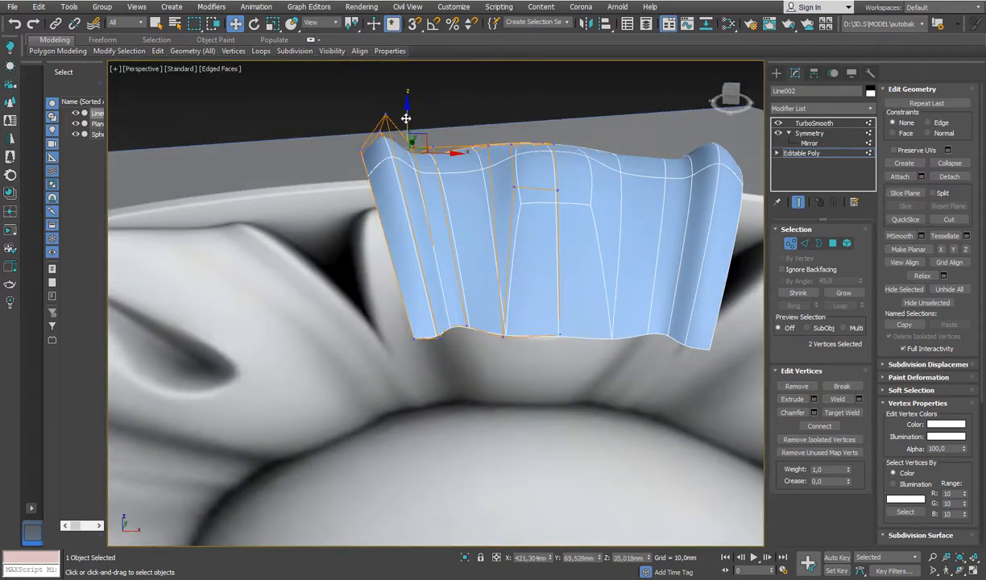
pyautogui.moveTo(405, 118); pyautogui.dragTo(405, 105)
pyautogui.keyDown('alt'); pyautogui.moveTo(409, 173); pyautogui.dragTo(421, 251, button='middle'); pyautogui.keyUp('alt')
# - Adjust the height of the fold vertices on the lower crosswise cut and raise three vertices at the petal's centre
pyautogui.scroll(-4, 432, 236)
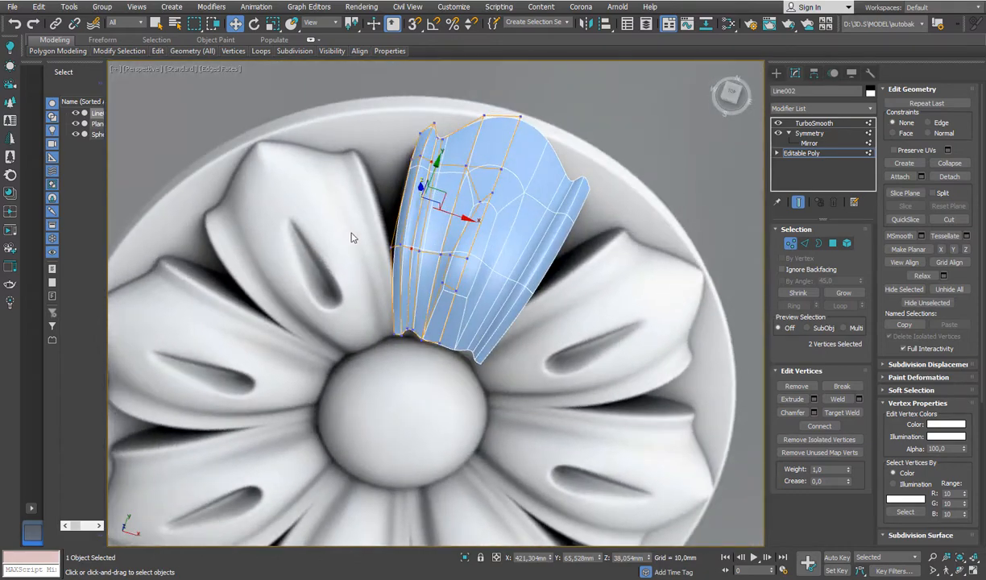
pyautogui.moveTo(352, 236); pyautogui.dragTo(423, 266)
pyautogui.keyDown('alt'); pyautogui.moveTo(424, 265); pyautogui.dragTo(407, 190, button='middle'); pyautogui.keyUp('alt')
pyautogui.moveTo(405, 195); pyautogui.dragTo(407, 223)
pyautogui.keyDown('alt'); pyautogui.moveTo(412, 235); pyautogui.dragTo(462, 206, button='middle'); pyautogui.keyUp('alt')
pyautogui.moveTo(474, 235); pyautogui.dragTo(464, 269)
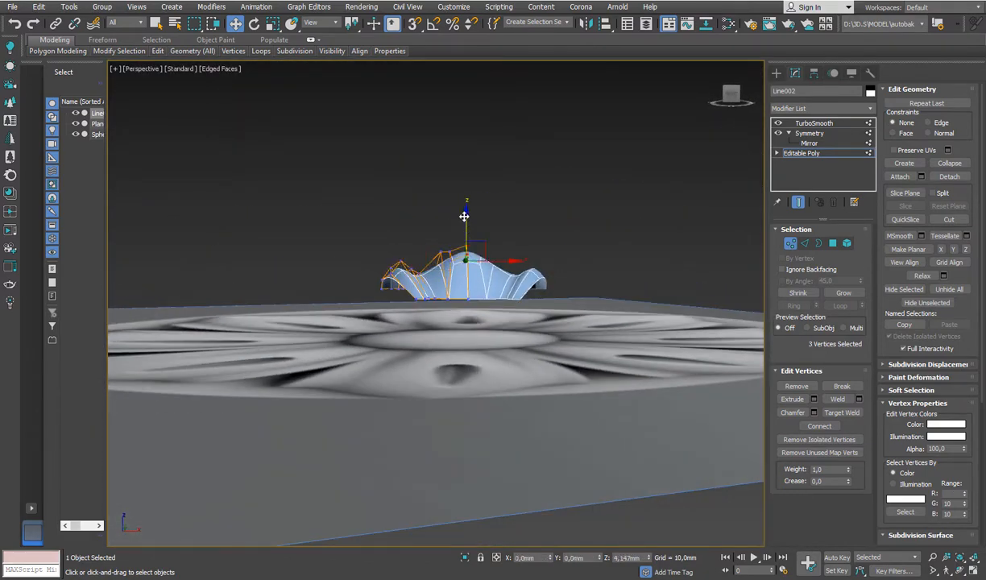
pyautogui.moveTo(473, 248)
pyautogui.keyDown('alt'); pyautogui.mouseDown(button='middle')
pyautogui.moveTo(471, 288)
pyautogui.moveTo(459, 241)
pyautogui.mouseUp(button='middle'); pyautogui.keyUp('alt')
pyautogui.moveTo(459, 214); pyautogui.dragTo(436, 245)
pyautogui.keyDown('alt'); pyautogui.moveTo(427, 244); pyautogui.dragTo(460, 195, button='middle'); pyautogui.keyUp('alt')
# - Lower the centre vertex of the lower crosswise cut, then lower another single vertex slightly
pyautogui.scroll(3, 445, 231)
pyautogui.click(582, 266)
pyautogui.moveTo(589, 242); pyautogui.dragTo(589, 255)
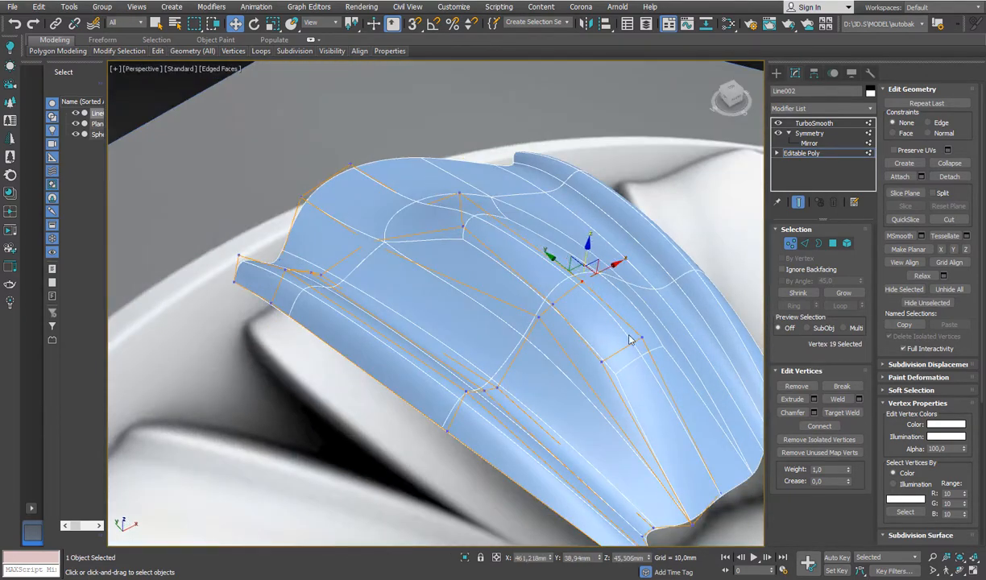
pyautogui.keyDown('alt'); pyautogui.moveTo(628, 340); pyautogui.dragTo(581, 377, button='middle'); pyautogui.keyUp('alt')
pyautogui.click(511, 194)
pyautogui.keyDown('alt'); pyautogui.moveTo(511, 193); pyautogui.dragTo(504, 151, button='middle'); pyautogui.keyUp('alt')
pyautogui.moveTo(497, 170); pyautogui.dragTo(500, 180)
# - Raise the middle vertex of the upper crosswise cut to about Z 32.7 mm
pyautogui.click(454, 216)
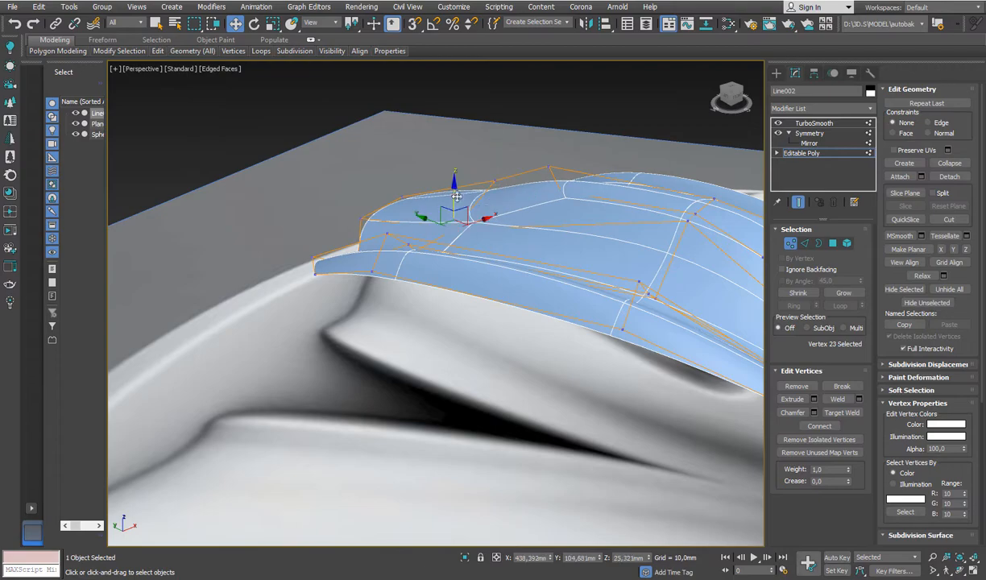
pyautogui.keyDown('alt'); pyautogui.moveTo(453, 202); pyautogui.dragTo(240, 339, button='middle'); pyautogui.keyUp('alt')
pyautogui.scroll(-3, 240, 339)
pyautogui.scroll(3, 532, 208)
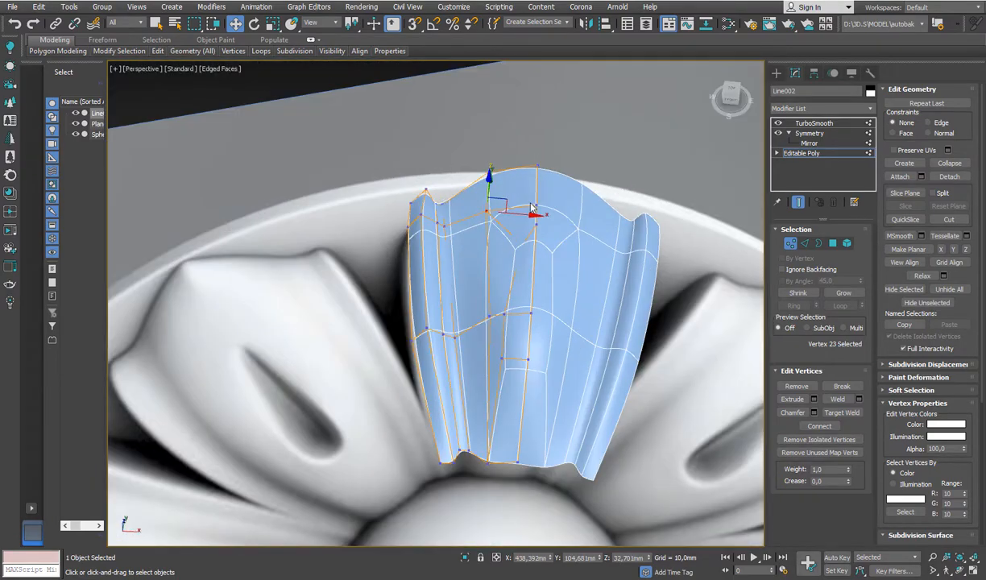
pyautogui.keyDown('alt'); pyautogui.moveTo(531, 208); pyautogui.dragTo(509, 178, button='middle'); pyautogui.keyUp('alt')
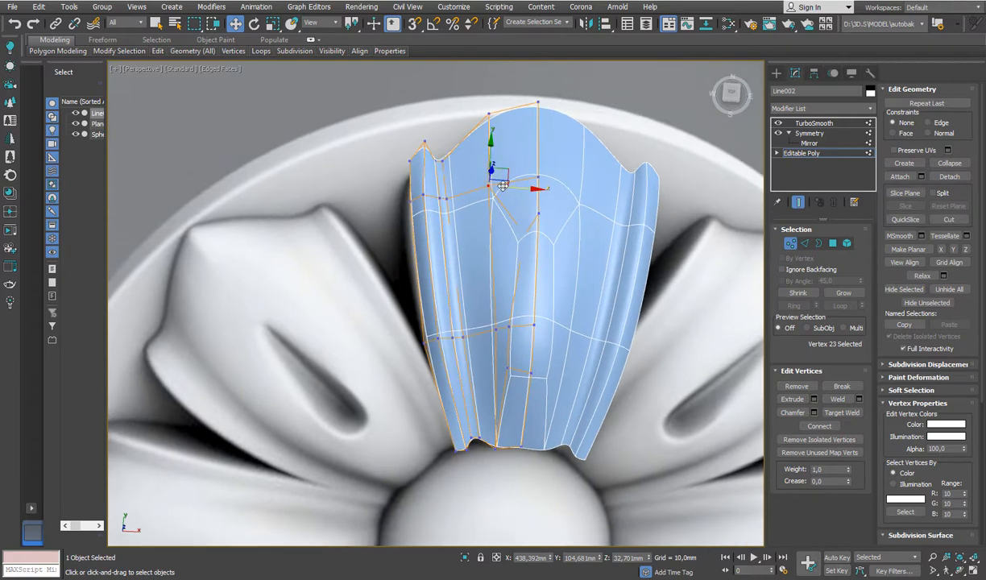
# - Cut a lengthwise edge beside the outer fold and continue it crosswise above the petal's base to the centre edge
pyautogui.scroll(2, 466, 154)
pyautogui.keyDown('alt'); pyautogui.moveTo(466, 154); pyautogui.dragTo(695, 229, button='middle'); pyautogui.keyUp('alt')
pyautogui.hotkey('alt', 'c')
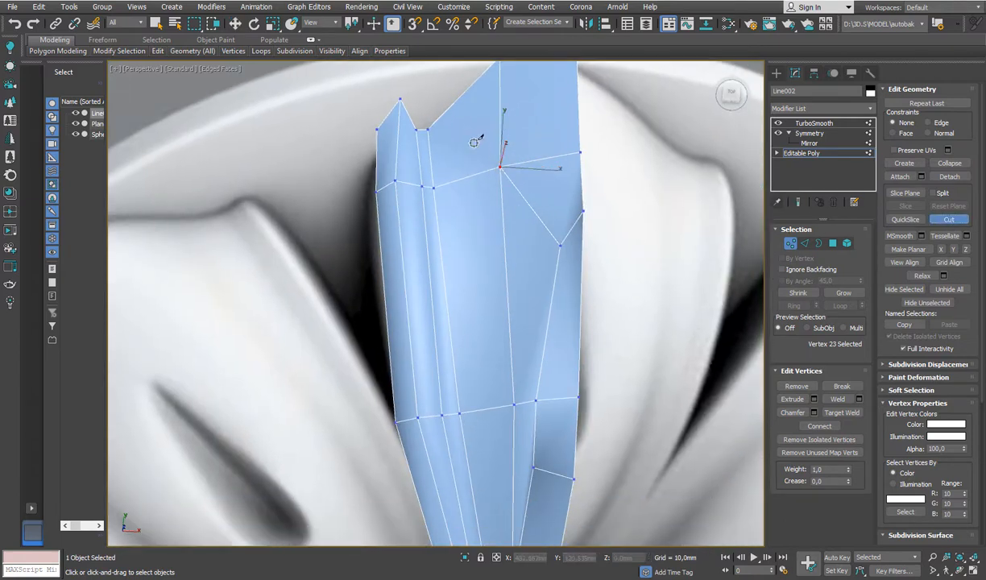
pyautogui.click(448, 183)
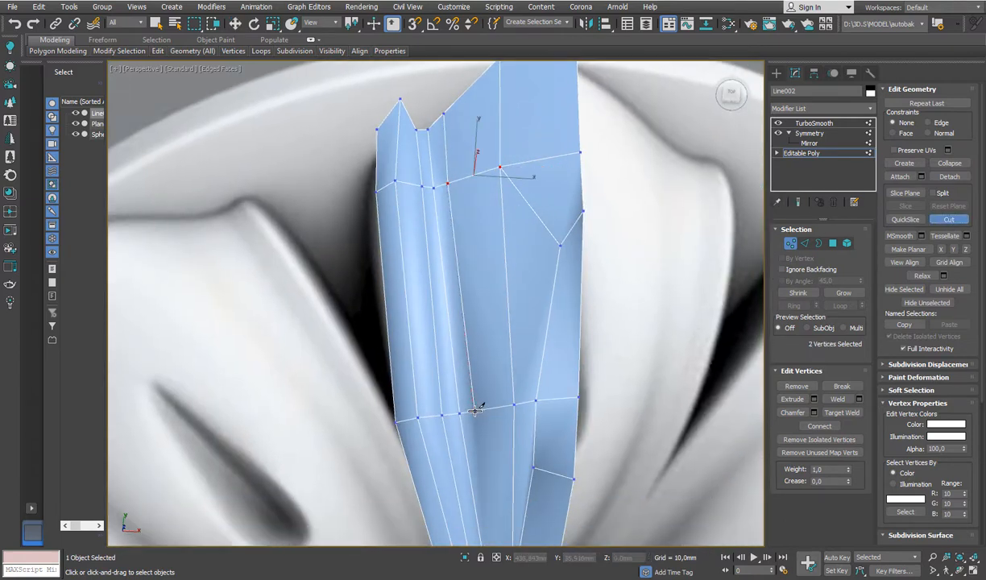
pyautogui.click(475, 409)
pyautogui.moveTo(486, 378); pyautogui.dragTo(456, 286, button='middle')
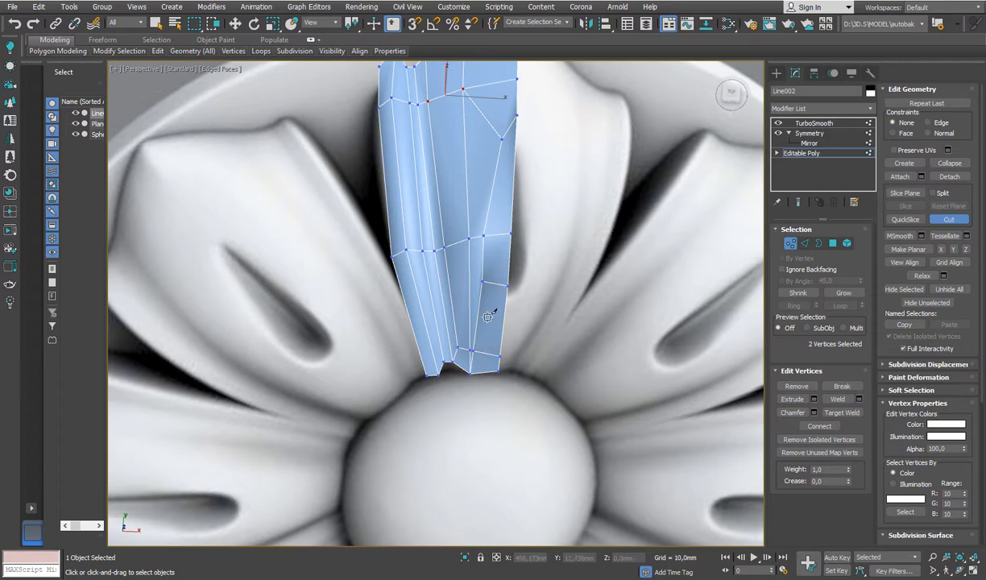
pyautogui.rightClick(487, 317)
# - Weld the two nearly coincident vertices where the cuts meet just above the petal's base
pyautogui.scroll(3, 487, 316)
pyautogui.click(858, 399)
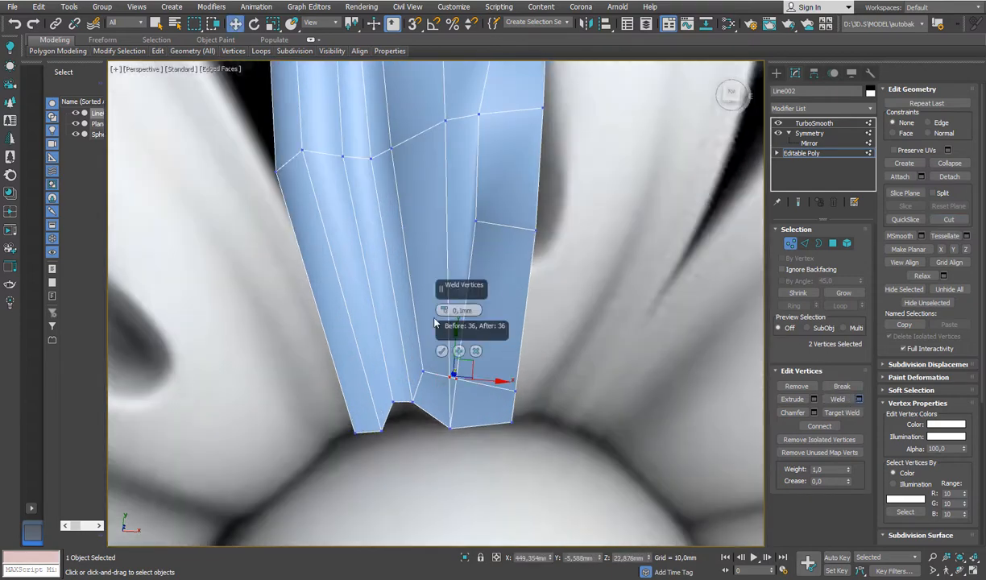
pyautogui.click(442, 351)
pyautogui.keyDown('alt'); pyautogui.moveTo(445, 348); pyautogui.dragTo(537, 290, button='middle'); pyautogui.keyUp('alt')
# - Raise the upper vertex of the cut beside the centre edge, then lower two vertices near the petal's tip by about 2.8 mm
pyautogui.moveTo(528, 334); pyautogui.dragTo(456, 390)
pyautogui.moveTo(482, 332); pyautogui.dragTo(480, 315)
pyautogui.click(369, 267)
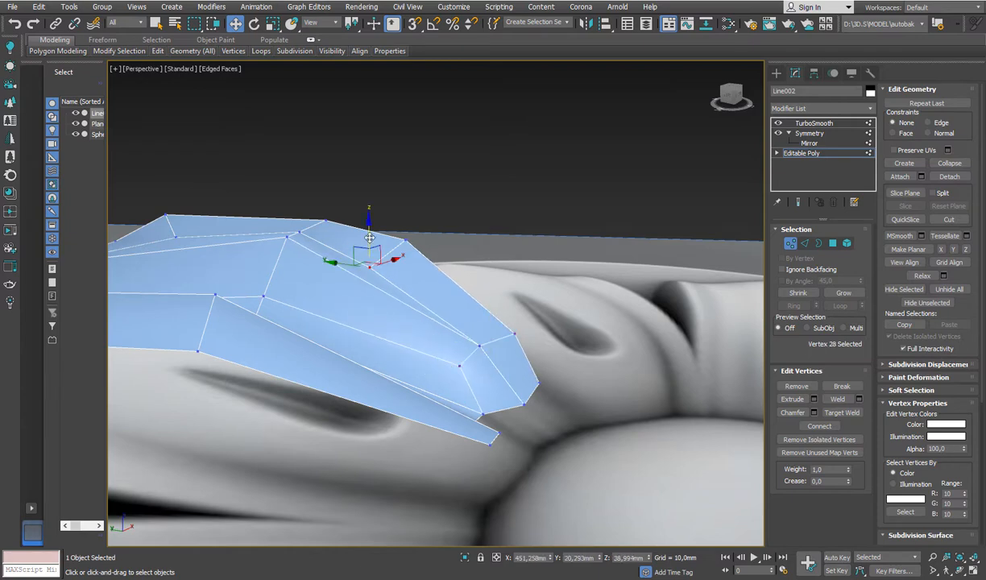
pyautogui.moveTo(368, 226); pyautogui.dragTo(358, 205)
pyautogui.click(308, 227)
pyautogui.keyDown('alt'); pyautogui.moveTo(355, 204); pyautogui.dragTo(279, 227, button='middle'); pyautogui.keyUp('alt')
pyautogui.moveTo(294, 186); pyautogui.dragTo(290, 201)
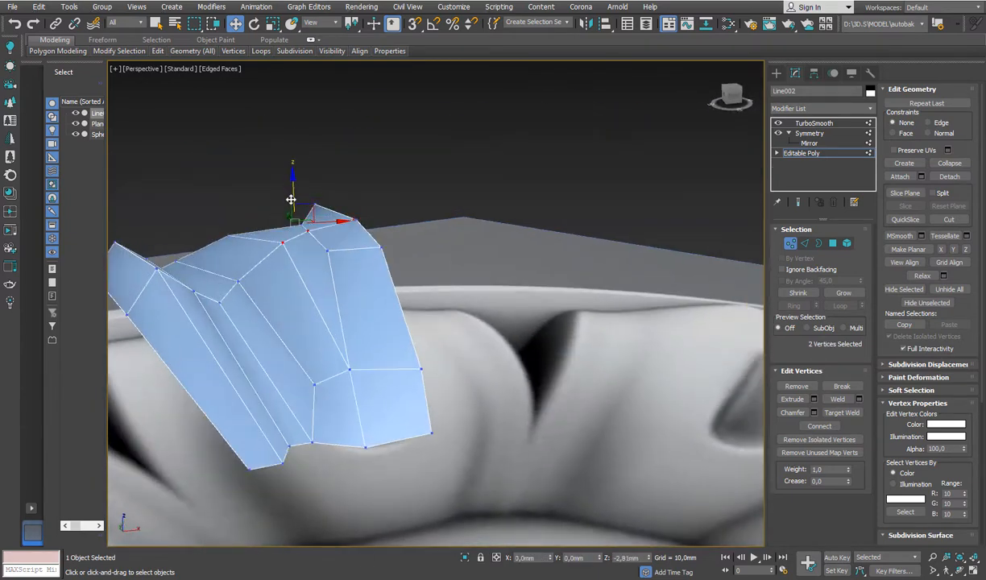
# - Raise the fold vertex on the crosswise cut and the vertices just above the base, including the one on the centre edge
pyautogui.keyDown('alt'); pyautogui.moveTo(290, 201); pyautogui.dragTo(414, 211, button='middle'); pyautogui.keyUp('alt')
pyautogui.moveTo(427, 210); pyautogui.dragTo(380, 258)
pyautogui.moveTo(388, 200); pyautogui.dragTo(388, 209)
pyautogui.moveTo(362, 244); pyautogui.dragTo(369, 254)
pyautogui.keyDown('alt'); pyautogui.moveTo(369, 254); pyautogui.dragTo(328, 182, button='middle'); pyautogui.keyUp('alt')
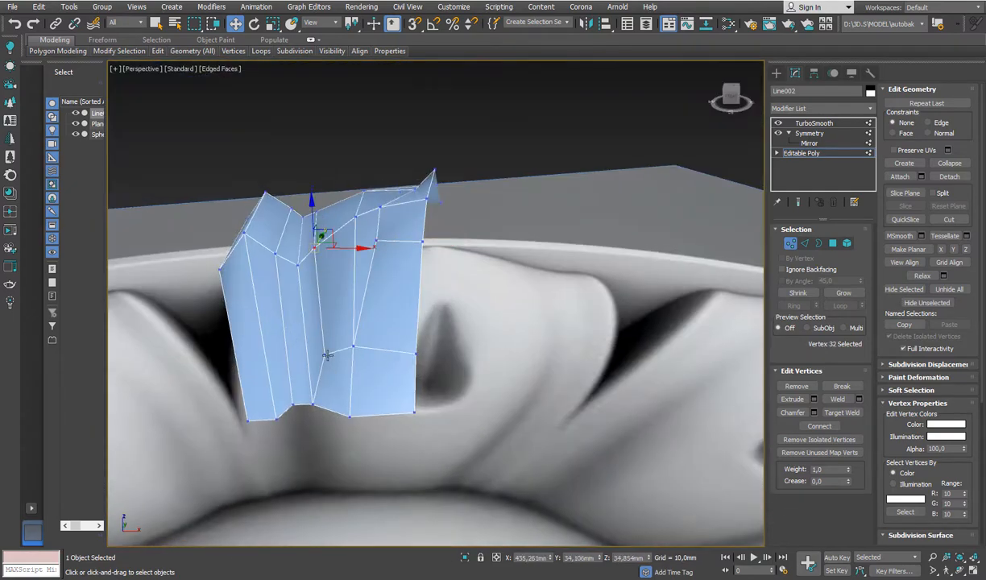
pyautogui.moveTo(317, 259); pyautogui.dragTo(316, 249)
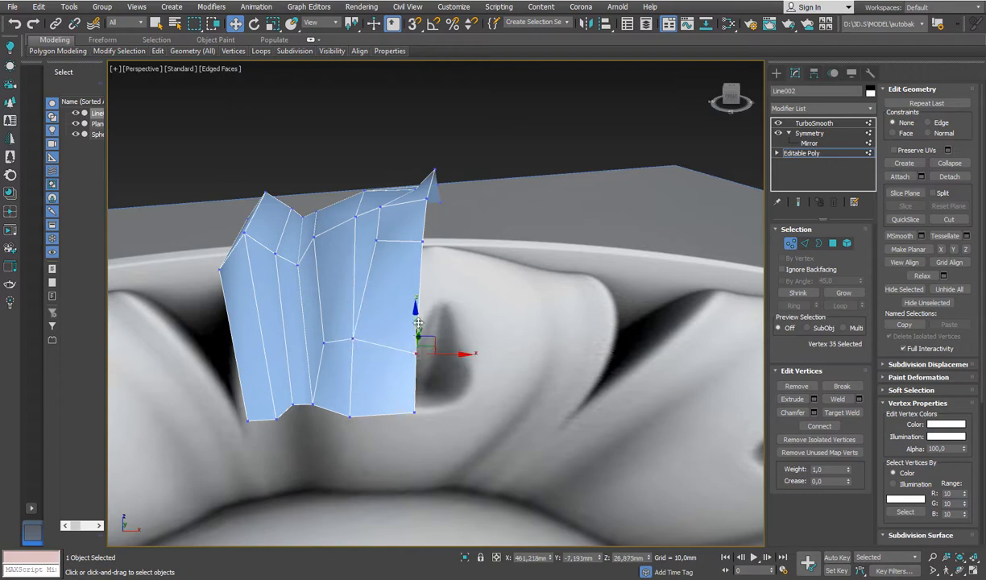
pyautogui.moveTo(418, 323); pyautogui.dragTo(418, 305)
pyautogui.keyDown('alt'); pyautogui.moveTo(418, 304); pyautogui.dragTo(540, 370, button='middle'); pyautogui.keyUp('alt')
# - Show the smoothed, mirrored result and raise the vertices along the petal's centre edge to round the middle
pyautogui.click(797, 203)
pyautogui.scroll(-3, 515, 294)
pyautogui.keyDown('alt'); pyautogui.moveTo(309, 391); pyautogui.dragTo(372, 446, button='middle'); pyautogui.keyUp('alt')
pyautogui.scroll(4, 483, 295)
pyautogui.keyDown('alt'); pyautogui.moveTo(425, 340); pyautogui.dragTo(435, 304, button='middle'); pyautogui.keyUp('alt')
pyautogui.moveTo(438, 306); pyautogui.dragTo(438, 267)
pyautogui.moveTo(448, 391); pyautogui.dragTo(410, 512)
pyautogui.moveTo(429, 423); pyautogui.dragTo(430, 406)
pyautogui.scroll(-4, 430, 406)
pyautogui.keyDown('alt'); pyautogui.moveTo(430, 406); pyautogui.dragTo(161, 426, button='middle'); pyautogui.keyUp('alt')
pyautogui.moveTo(383, 459); pyautogui.dragTo(318, 334, button='middle')
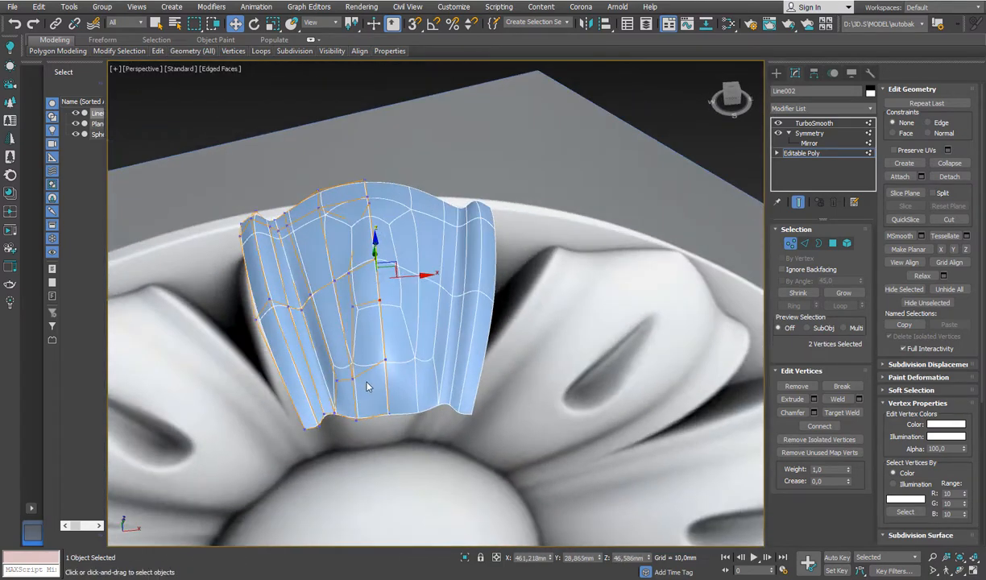
# - Raise the vertex beside the centre edge above the base by about 8 mm, then adjust the vertices near the upper end
pyautogui.keyDown('alt'); pyautogui.moveTo(336, 344); pyautogui.dragTo(330, 324, button='middle'); pyautogui.keyUp('alt')
pyautogui.moveTo(352, 342); pyautogui.dragTo(351, 320)
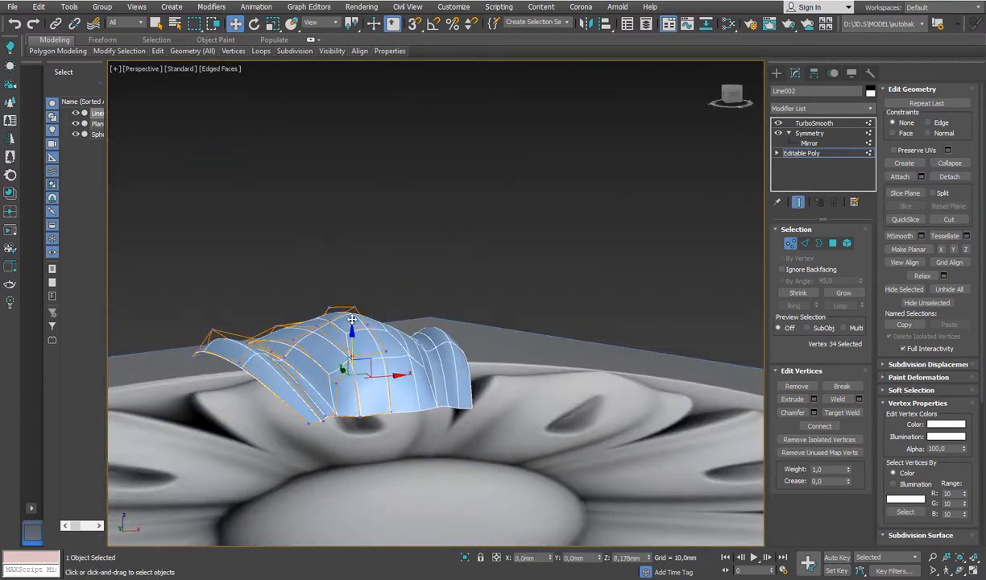
pyautogui.moveTo(328, 286); pyautogui.dragTo(328, 285)
pyautogui.keyDown('alt'); pyautogui.moveTo(330, 287); pyautogui.dragTo(419, 401, button='middle'); pyautogui.keyUp('alt')
pyautogui.click(361, 353)
pyautogui.moveTo(360, 327); pyautogui.dragTo(321, 294)
pyautogui.keyDown('alt'); pyautogui.moveTo(314, 298); pyautogui.dragTo(167, 403, button='middle'); pyautogui.keyUp('alt')
pyautogui.scroll(-7, 306, 290)
pyautogui.scroll(4, 299, 303)
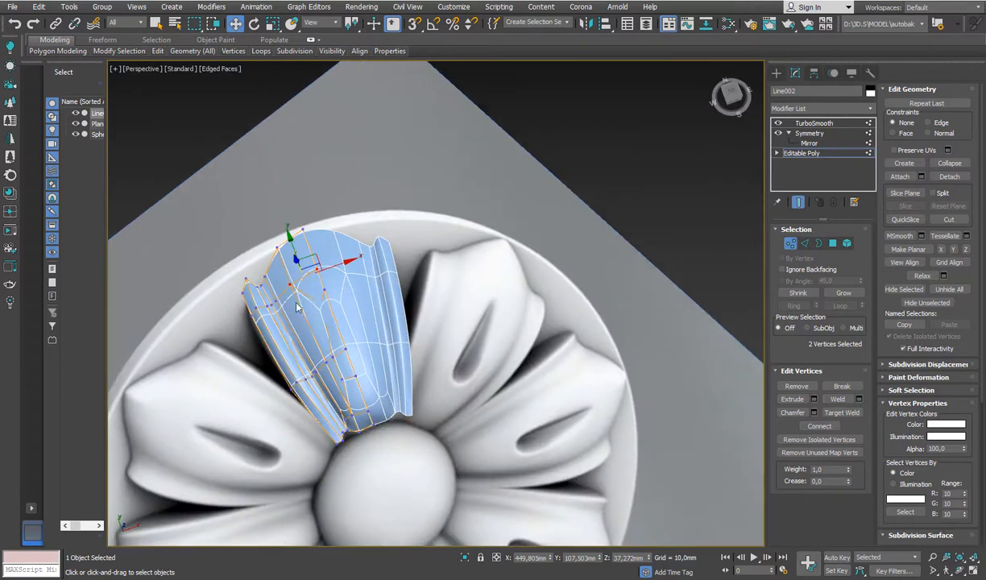
# - In top view, move the two fold vertices on the tip outline and the two on the crosswise cut closer to the centre
pyautogui.press('t')
pyautogui.scroll(-5, 372, 320)
pyautogui.scroll(6, 361, 254)
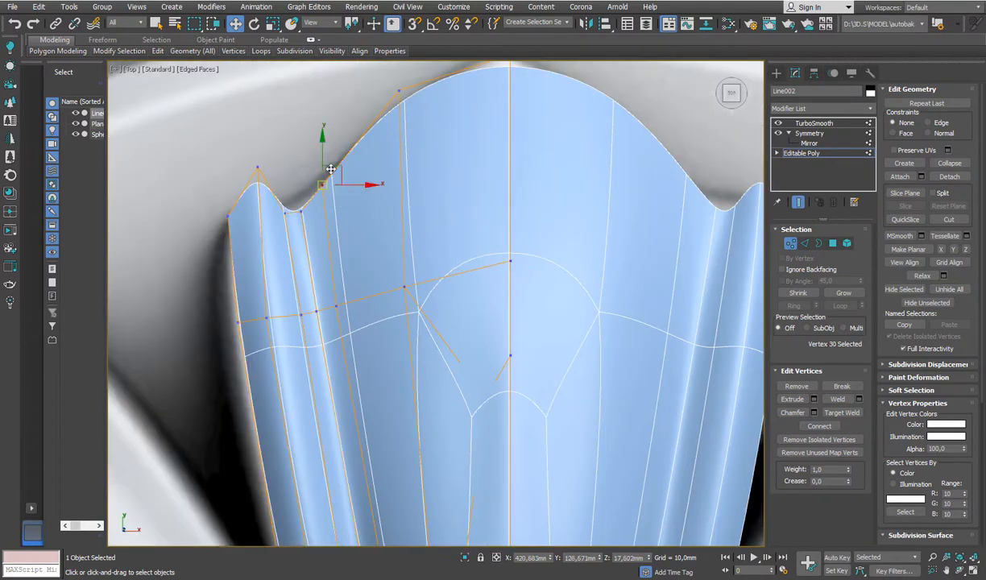
pyautogui.moveTo(331, 169); pyautogui.dragTo(375, 113)
pyautogui.moveTo(320, 202); pyautogui.dragTo(295, 230)
pyautogui.moveTo(312, 198); pyautogui.dragTo(339, 157)
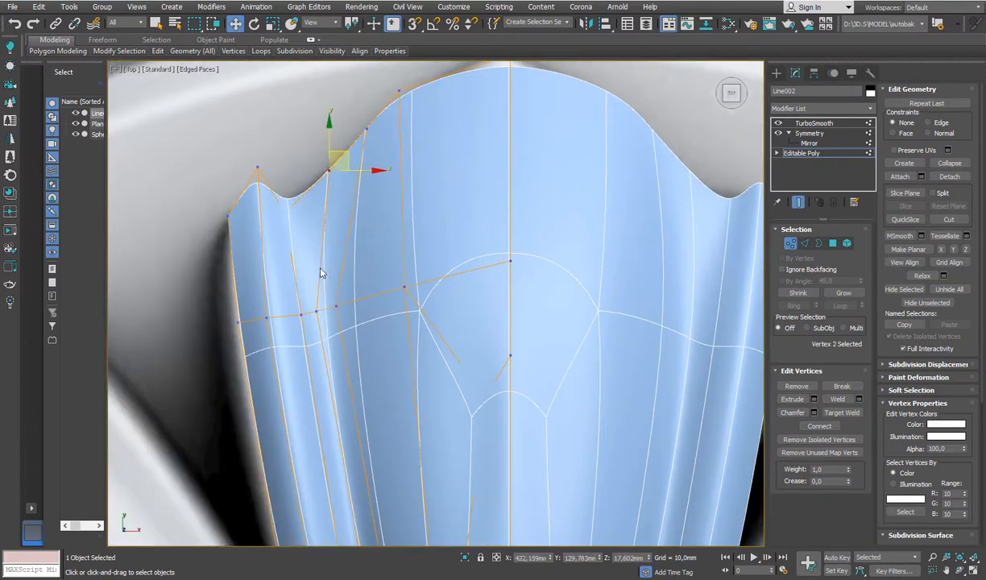
pyautogui.moveTo(329, 304); pyautogui.dragTo(346, 300)
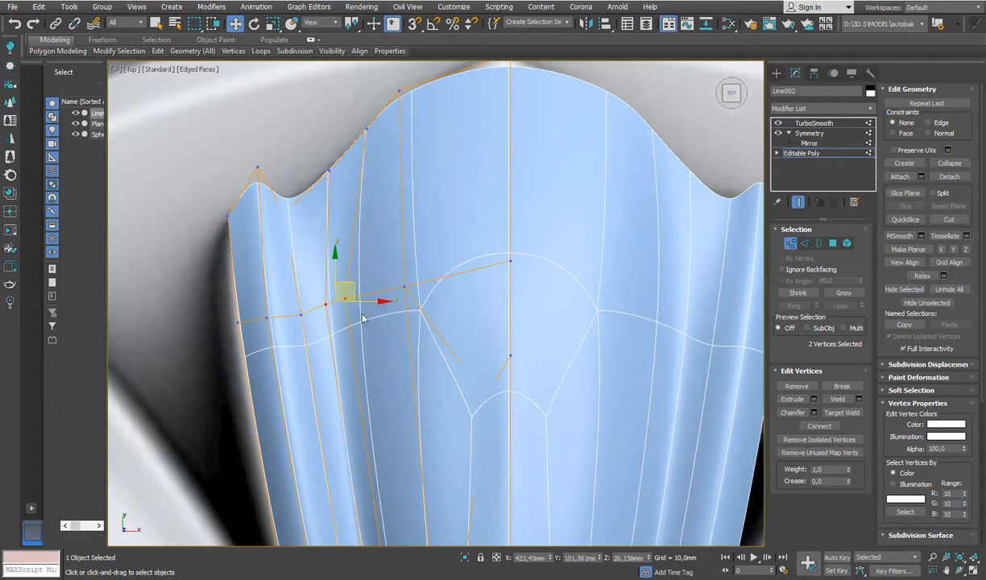
# - Adjust the height of the outer fold vertex on the petal's base and shift the base's centre vertex about 2 mm along Y
pyautogui.scroll(-4, 346, 299)
pyautogui.scroll(2, 362, 349)
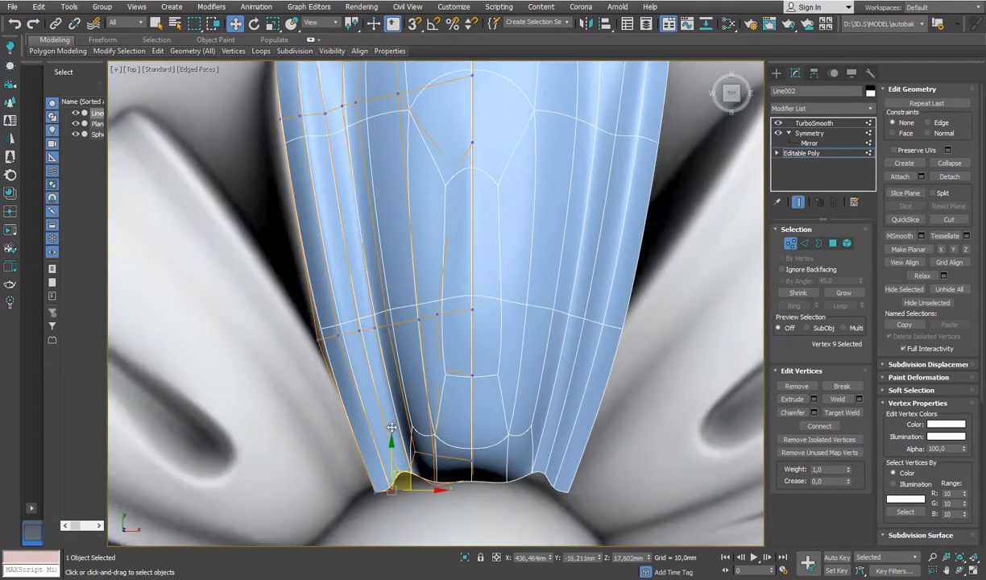
pyautogui.press('p')
pyautogui.scroll(5, 303, 325)
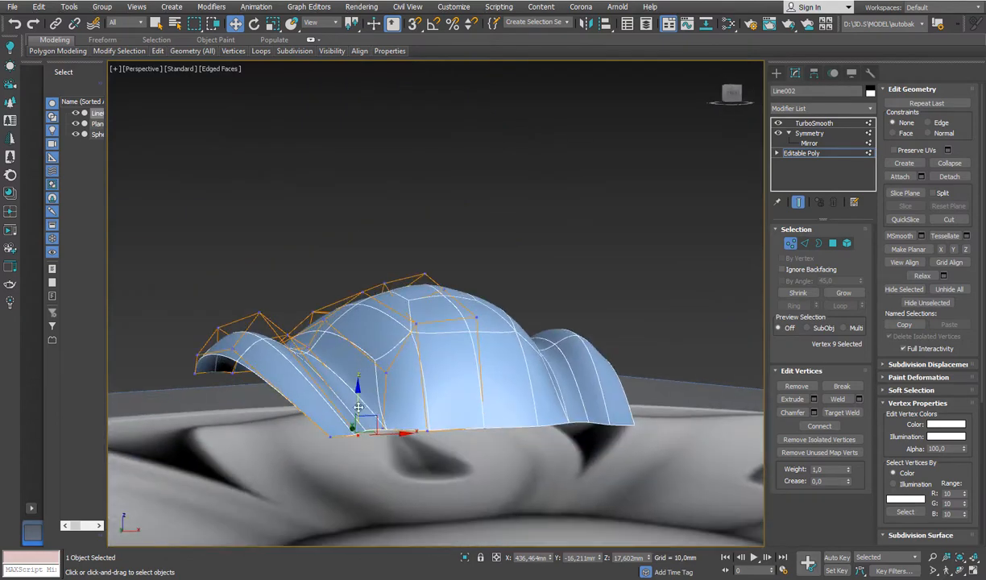
pyautogui.click(259, 309)
pyautogui.keyDown('alt'); pyautogui.moveTo(287, 348); pyautogui.dragTo(334, 491, button='middle'); pyautogui.keyUp('alt')
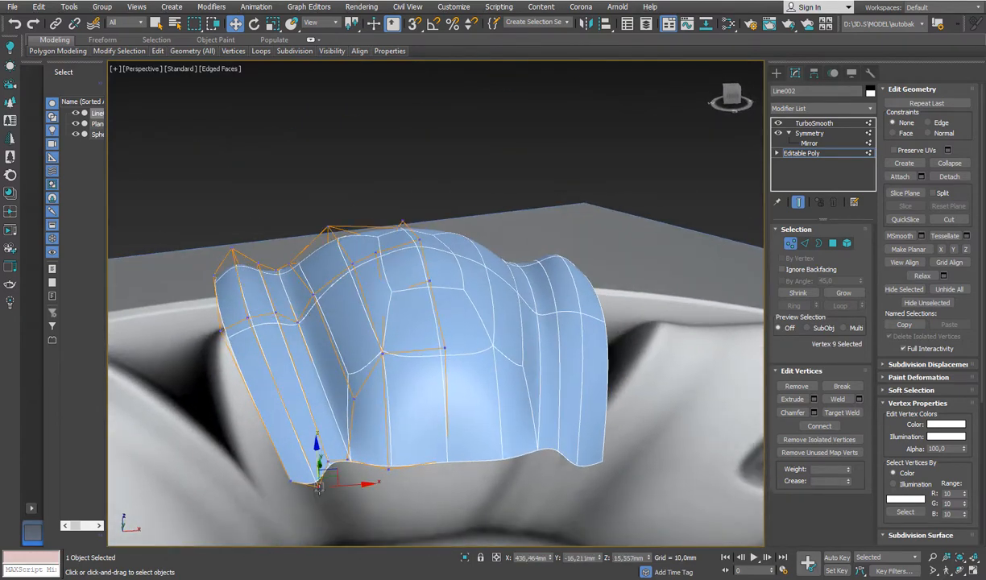
pyautogui.moveTo(310, 445); pyautogui.dragTo(306, 435)
pyautogui.click(429, 453)
pyautogui.keyDown('alt'); pyautogui.moveTo(310, 439); pyautogui.dragTo(483, 487, button='middle'); pyautogui.keyUp('alt')
pyautogui.moveTo(397, 428); pyautogui.dragTo(406, 431)
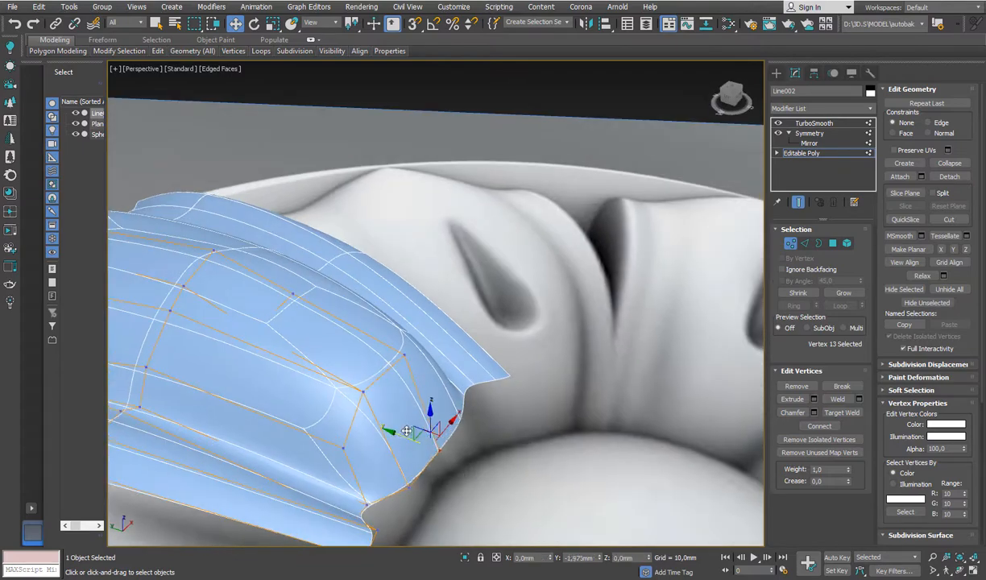
pyautogui.keyDown('alt'); pyautogui.moveTo(448, 425); pyautogui.dragTo(387, 348, button='middle'); pyautogui.keyUp('alt')
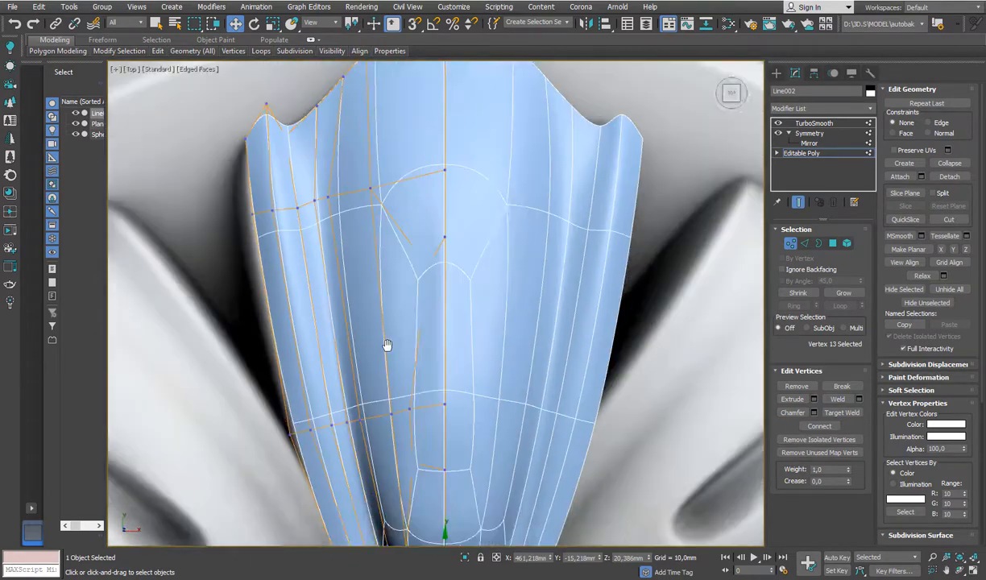
# - Raise the vertex beside the centre edge below the petal's tip slightly
pyautogui.press('t')
pyautogui.press('p')
pyautogui.keyDown('alt'); pyautogui.moveTo(409, 284); pyautogui.dragTo(211, 200, button='middle'); pyautogui.keyUp('alt')
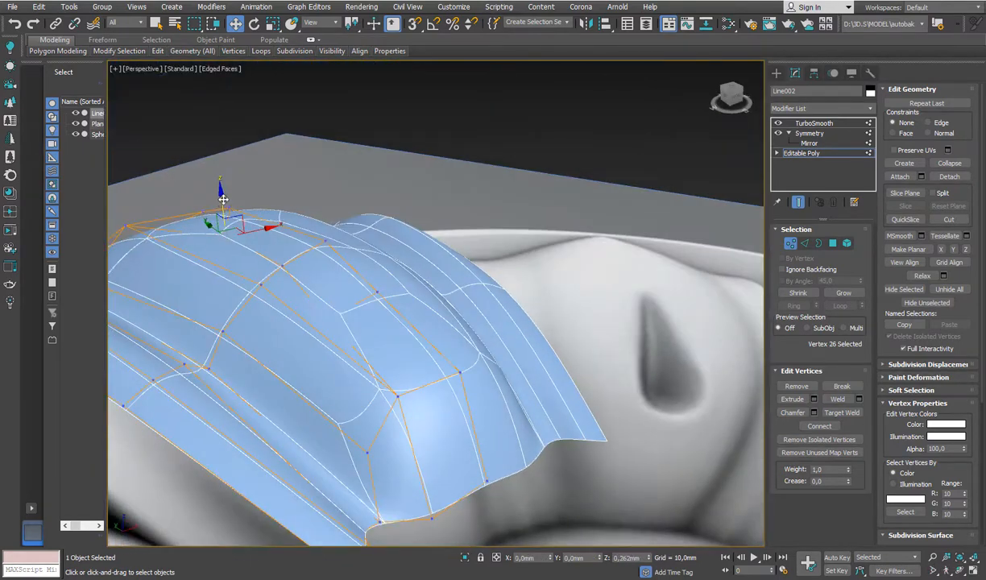
pyautogui.keyDown('alt'); pyautogui.moveTo(231, 259); pyautogui.dragTo(411, 202, button='middle'); pyautogui.keyUp('alt')
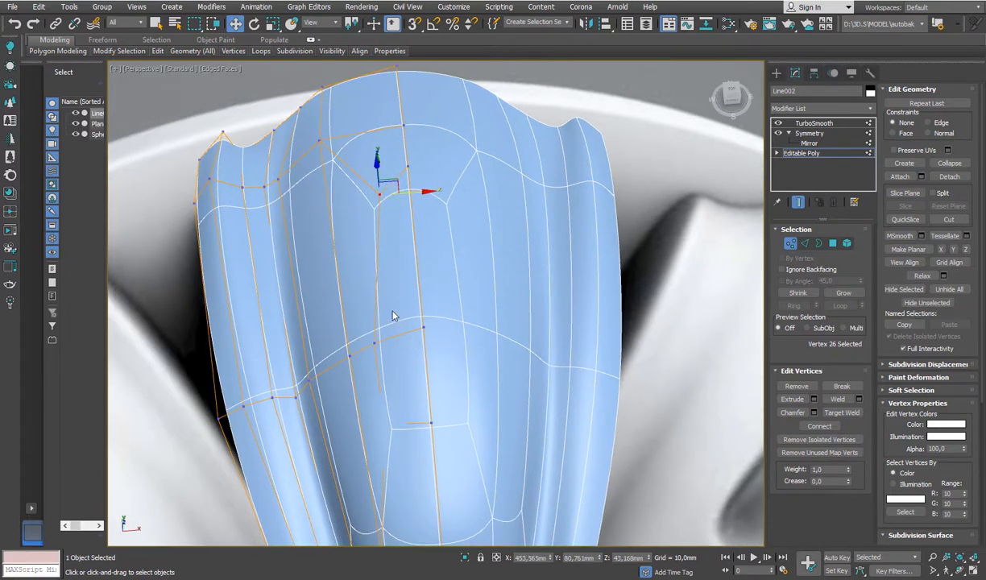
# - Cut a second edge line in top view beside the central outline, running down and across to the centre edge
pyautogui.press('t')
pyautogui.click(410, 166)
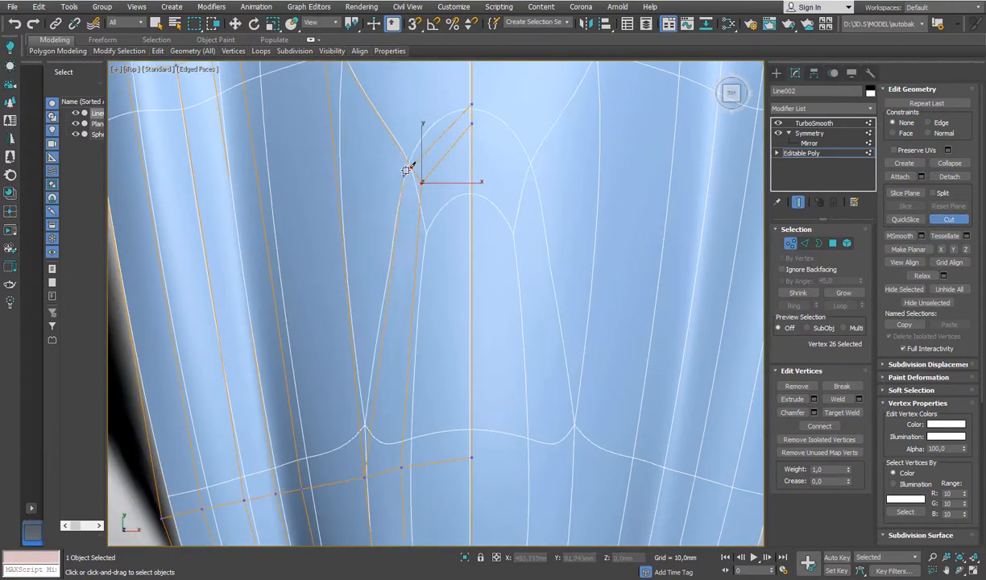
pyautogui.click(390, 470)
pyautogui.moveTo(395, 468); pyautogui.dragTo(331, 277, button='middle')
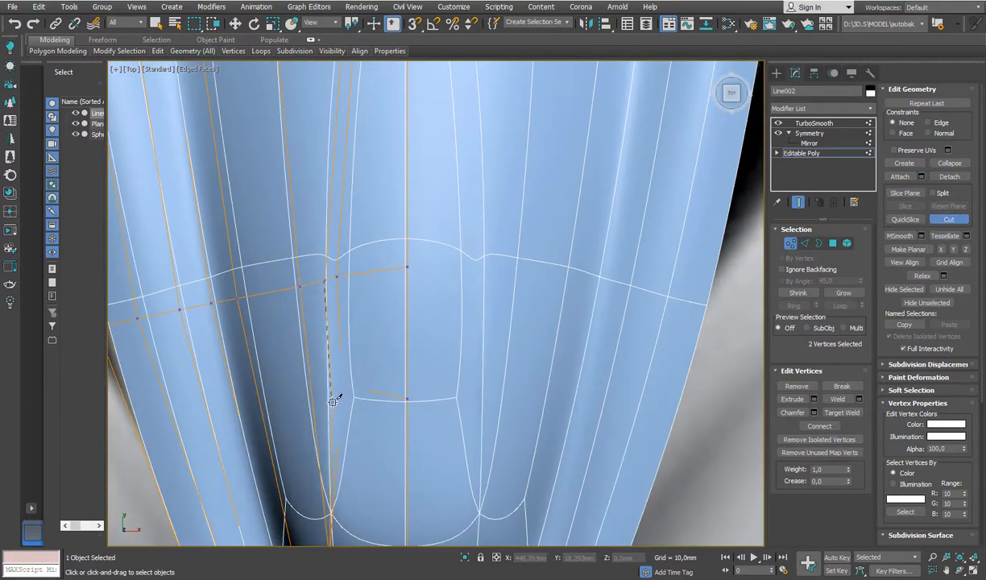
pyautogui.press('F3')
pyautogui.click(338, 400)
pyautogui.click(405, 407)
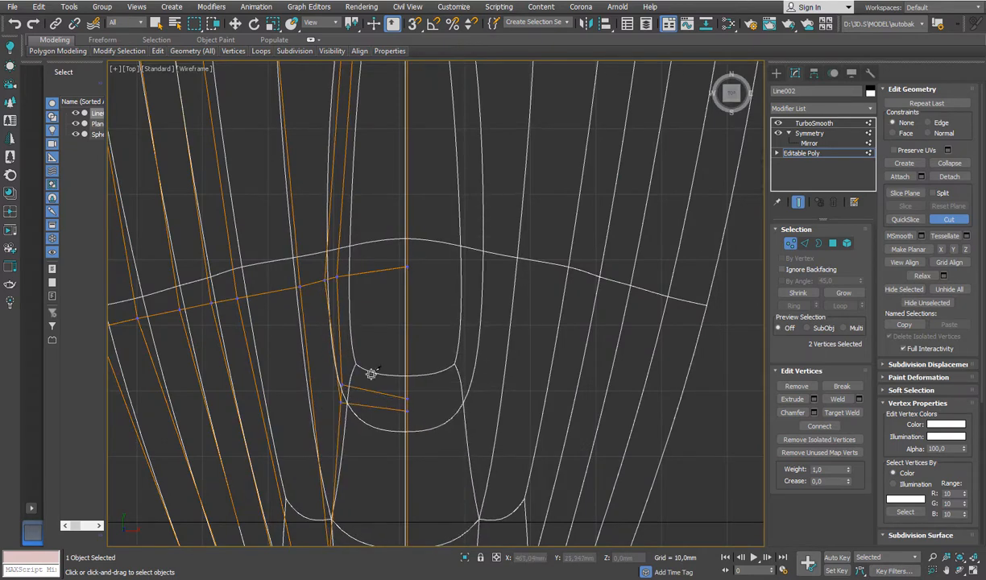
pyautogui.moveTo(339, 395); pyautogui.dragTo(339, 395)
pyautogui.scroll(3, 359, 390)
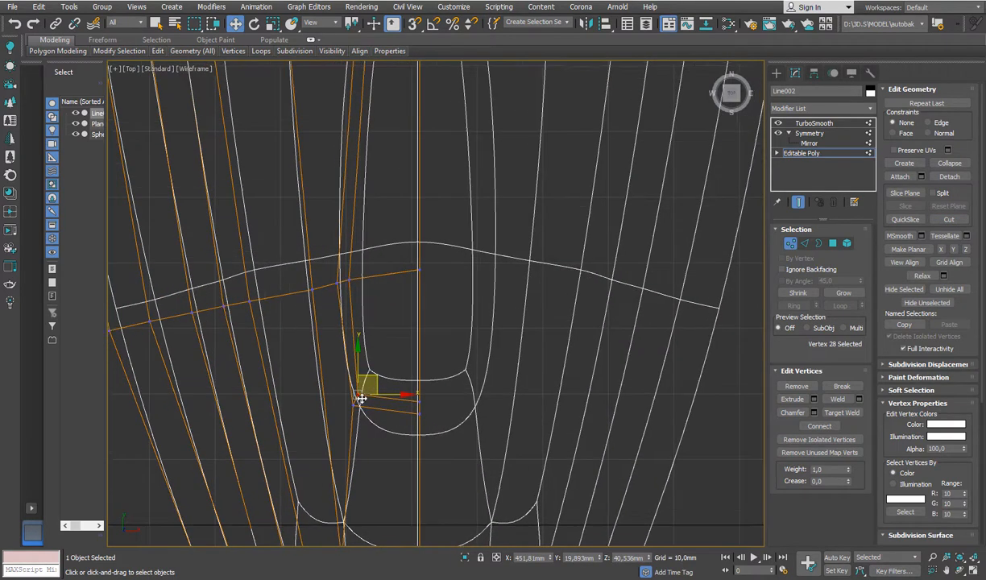
# - Lower the two polygons inside the central outline to about Z 37.7 mm to form a recess
pyautogui.press('F3')
pyautogui.press('p')
pyautogui.press('4')
pyautogui.click(409, 302)
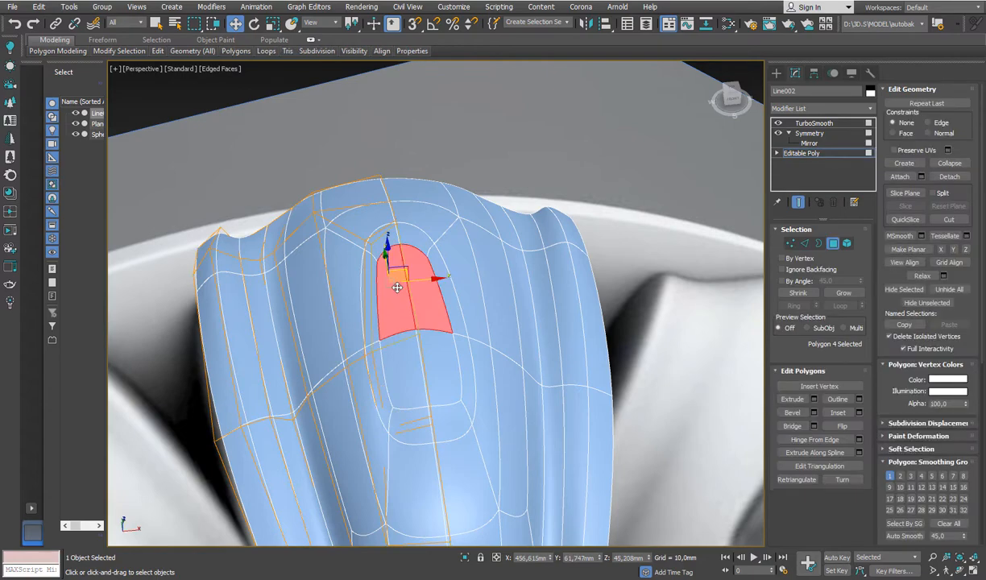
pyautogui.keyDown('ctrl'); pyautogui.click(412, 370); pyautogui.keyUp('ctrl')
pyautogui.moveTo(414, 376)
pyautogui.keyDown('alt'); pyautogui.mouseDown(button='middle')
pyautogui.moveTo(391, 346)
pyautogui.moveTo(343, 368)
pyautogui.mouseUp(button='middle'); pyautogui.keyUp('alt')
pyautogui.scroll(-4, 346, 328)
pyautogui.scroll(5, 370, 283)
pyautogui.moveTo(369, 263); pyautogui.dragTo(383, 193, button='middle')
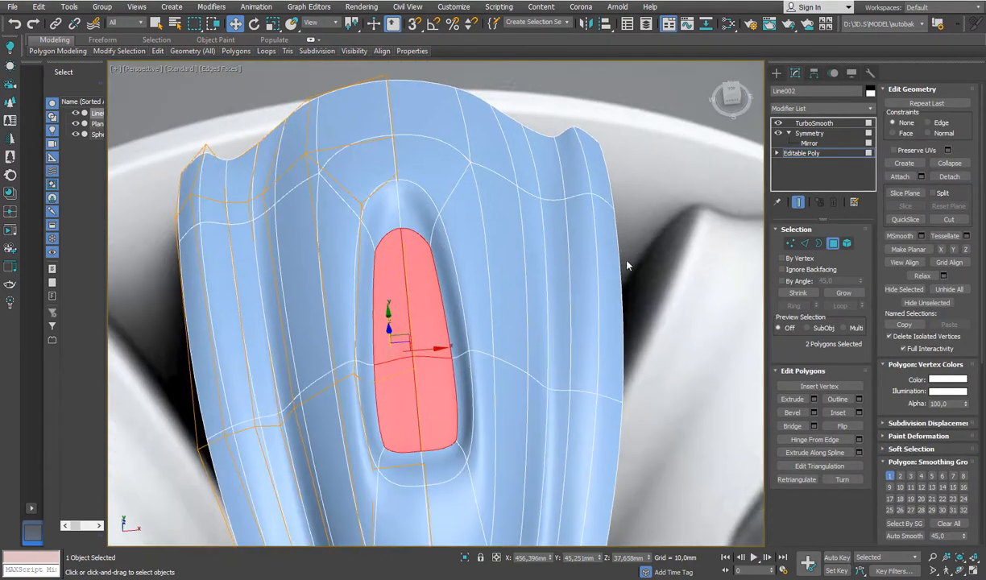
# - Narrow the upper end of the recess by moving its floor and rim corner vertices along X towards the centre edge
pyautogui.press('1')
pyautogui.click(415, 368)
pyautogui.keyDown('alt'); pyautogui.moveTo(415, 368); pyautogui.dragTo(320, 221, button='middle'); pyautogui.keyUp('alt')
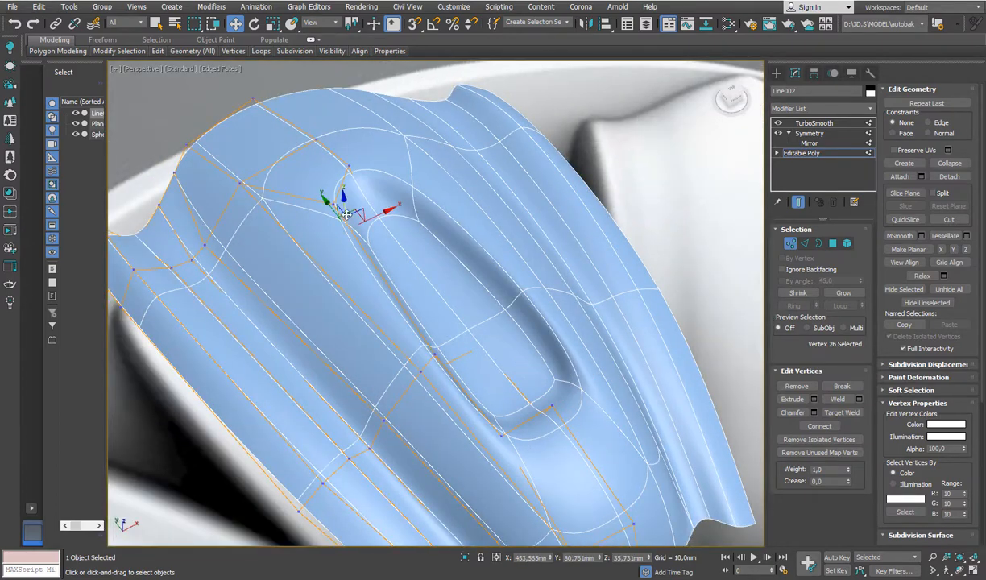
pyautogui.moveTo(354, 212); pyautogui.dragTo(374, 206)
pyautogui.moveTo(302, 191); pyautogui.dragTo(340, 218)
pyautogui.moveTo(368, 195); pyautogui.dragTo(384, 189)
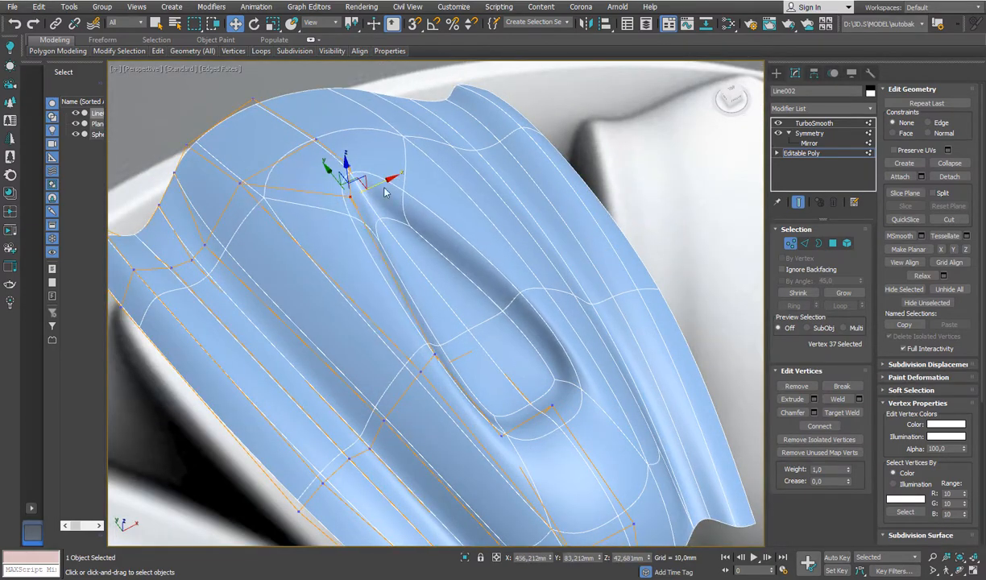
pyautogui.click(349, 165)
# - Hide the smoothed result and adjust the heights of the recess floor vertices from the side
pyautogui.keyDown('alt'); pyautogui.moveTo(444, 290); pyautogui.dragTo(476, 290, button='middle'); pyautogui.keyUp('alt')
pyautogui.click(797, 203)
pyautogui.keyDown('alt'); pyautogui.moveTo(539, 316); pyautogui.dragTo(314, 250, button='middle'); pyautogui.keyUp('alt')
pyautogui.scroll(3, 288, 297)
pyautogui.scroll(-2, 276, 289)
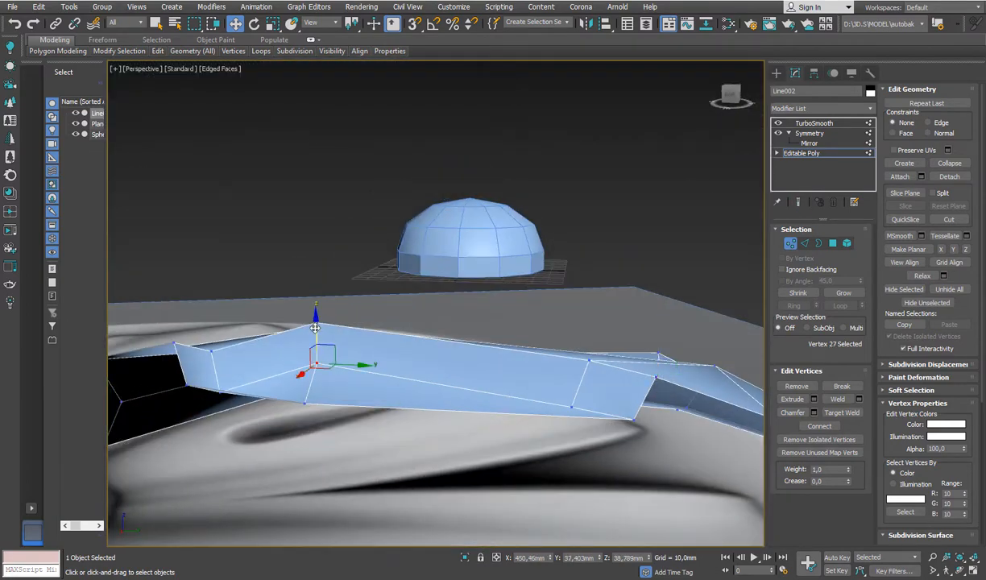
pyautogui.moveTo(315, 328); pyautogui.dragTo(194, 367)
pyautogui.moveTo(211, 318); pyautogui.dragTo(210, 297)
pyautogui.keyDown('alt'); pyautogui.moveTo(222, 389); pyautogui.dragTo(197, 403, button='middle'); pyautogui.keyUp('alt')
pyautogui.click(216, 392)
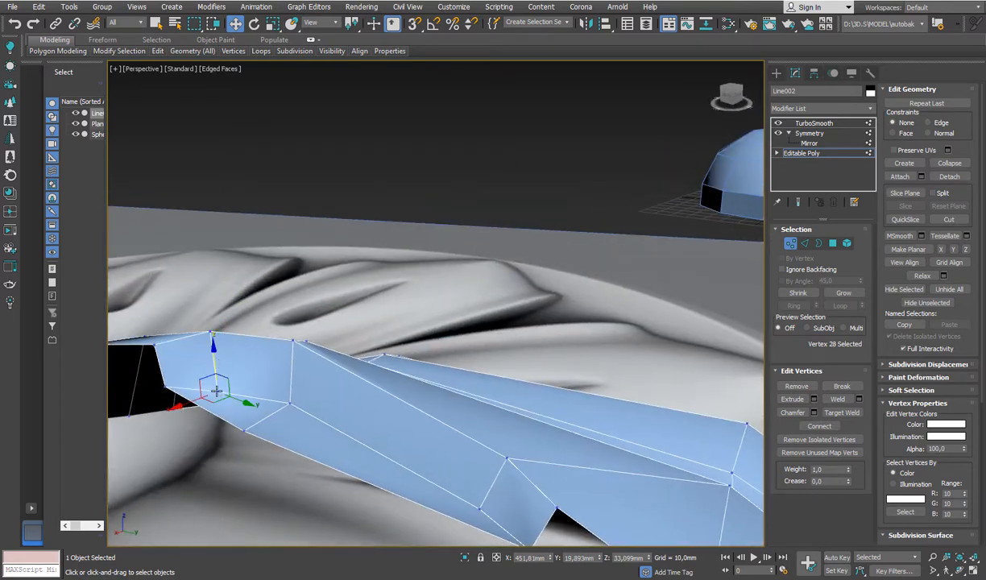
pyautogui.moveTo(211, 346); pyautogui.dragTo(210, 338)
# - Connect the five recess wall edges with one segment at slide 78, close to the rim
pyautogui.keyDown('alt'); pyautogui.moveTo(437, 493); pyautogui.dragTo(493, 461, button='middle'); pyautogui.keyUp('alt')
pyautogui.click(805, 243)
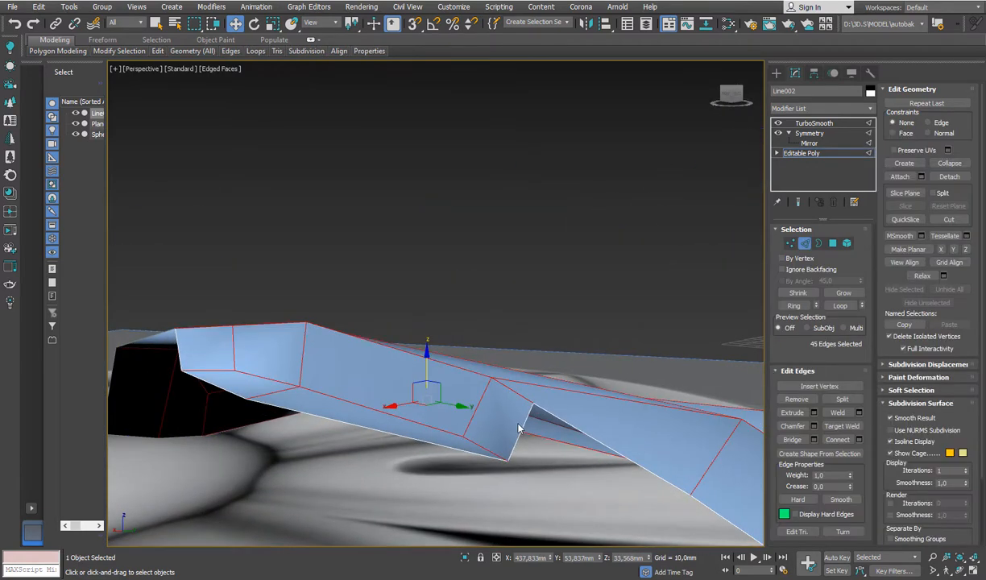
pyautogui.click(518, 439)
pyautogui.hotkey('ctrl', 'shift', 'e')
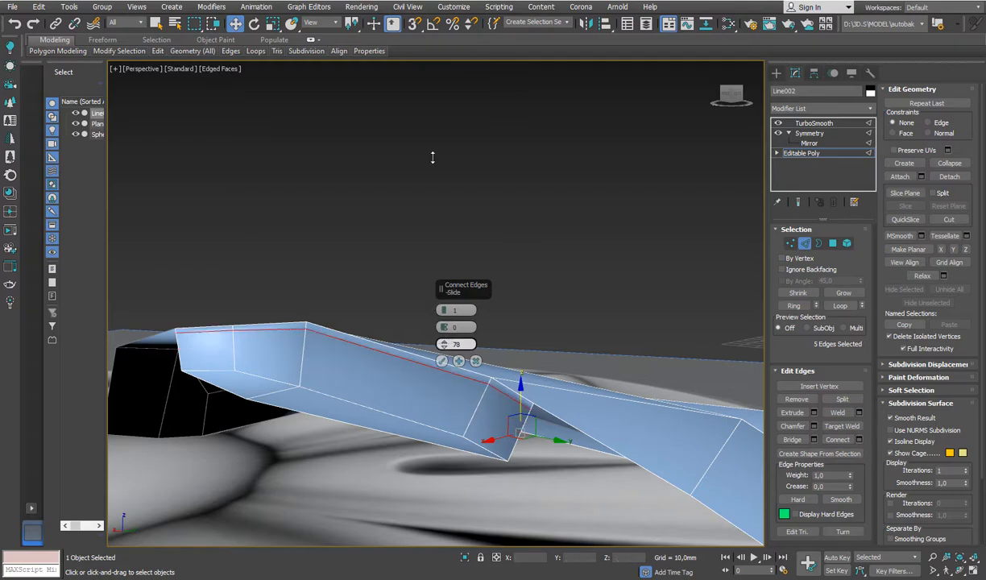
pyautogui.click(442, 360)
pyautogui.keyDown('alt'); pyautogui.moveTo(440, 363); pyautogui.dragTo(729, 381, button='middle'); pyautogui.keyUp('alt')
pyautogui.scroll(-4, 376, 316)
# - Cut an edge across to the centre edge above the petal's base and target-weld its inner vertex onto the neighbouring fold vertex
pyautogui.click(790, 243)
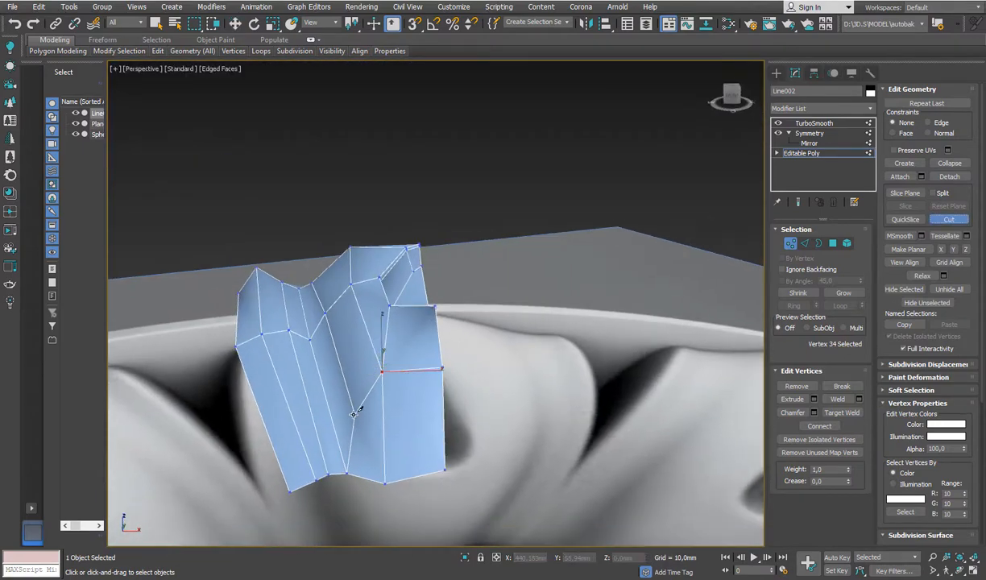
pyautogui.click(384, 439)
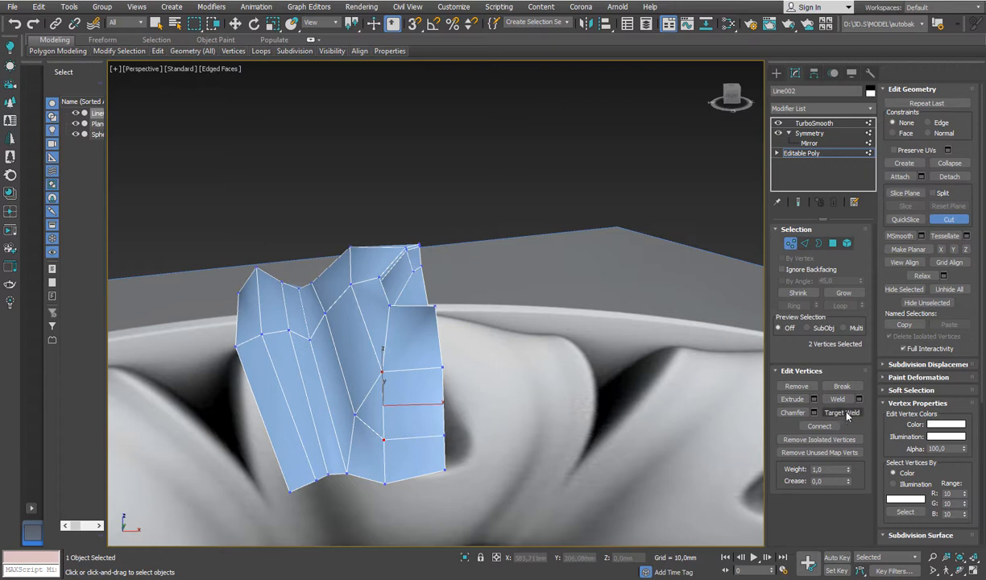
pyautogui.click(385, 438)
pyautogui.click(355, 415)
# - Move the welded vertex along Y towards the petal's base, to about Y -13.9 mm
pyautogui.keyDown('alt'); pyautogui.moveTo(342, 390); pyautogui.dragTo(404, 347, button='middle'); pyautogui.keyUp('alt')
pyautogui.press('w')
pyautogui.click(355, 423)
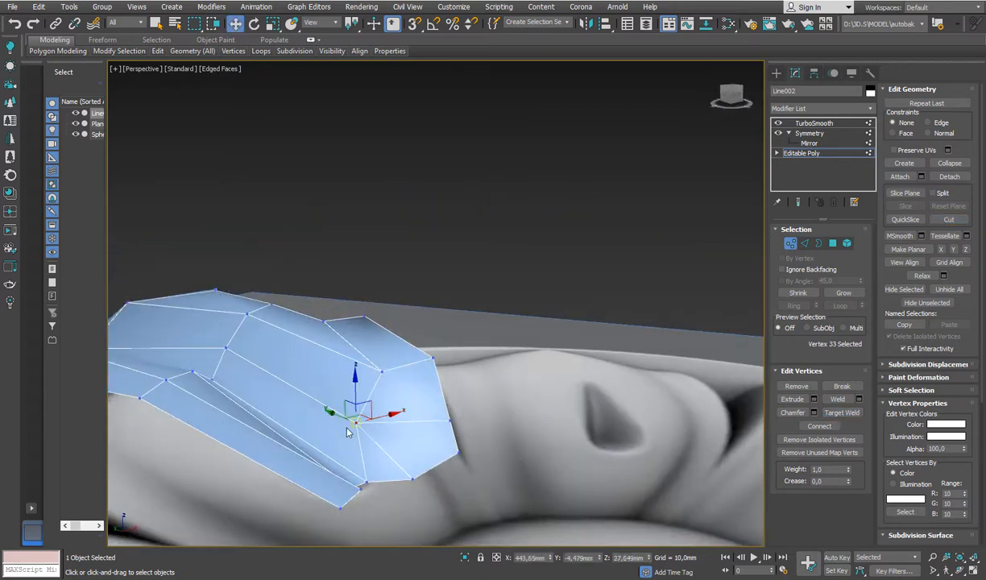
pyautogui.moveTo(335, 414); pyautogui.dragTo(403, 465)
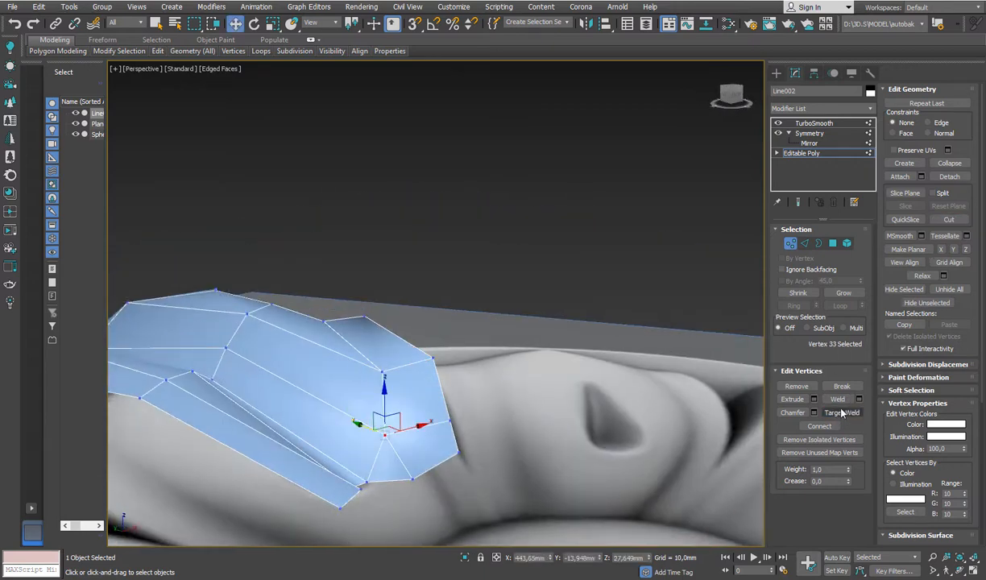
# - Target-weld the middle base vertex onto the neighbouring fold corner and shift the merged vertex along Y to about -14 mm
pyautogui.click(410, 480)
pyautogui.click(367, 483)
pyautogui.moveTo(369, 480)
pyautogui.keyDown('alt'); pyautogui.mouseDown(button='middle')
pyautogui.moveTo(378, 499)
pyautogui.moveTo(349, 482)
pyautogui.mouseUp(button='middle'); pyautogui.keyUp('alt')
pyautogui.press('w')
pyautogui.click(352, 476)
pyautogui.moveTo(329, 451); pyautogui.dragTo(342, 462)
pyautogui.moveTo(310, 490)
pyautogui.keyDown('alt'); pyautogui.mouseDown(button='middle')
pyautogui.moveTo(329, 408)
pyautogui.moveTo(218, 463)
pyautogui.moveTo(183, 435)
pyautogui.moveTo(314, 491)
pyautogui.mouseUp(button='middle'); pyautogui.keyUp('alt')
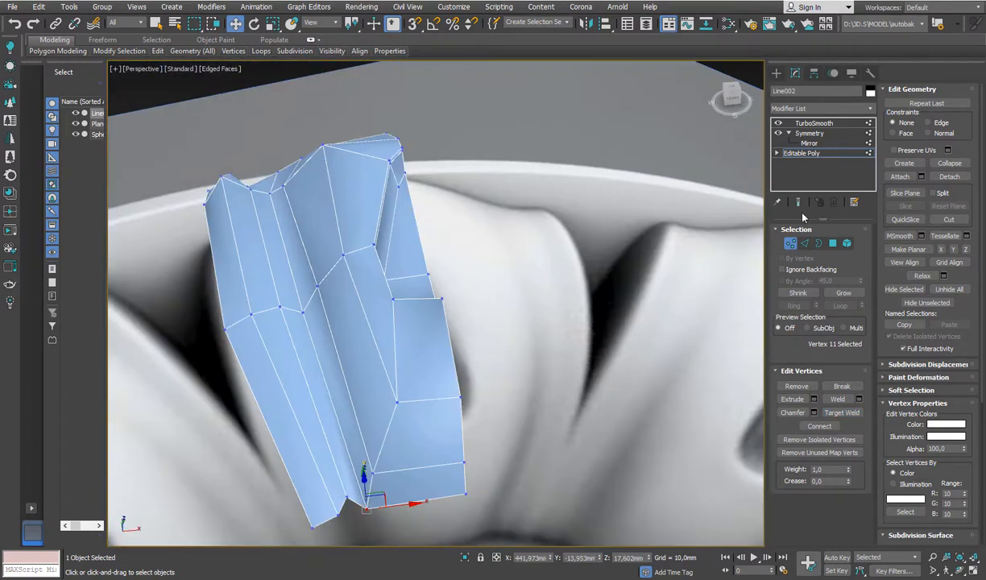
# - Show the smoothed, mirrored result and examine the recess near the petal's base
pyautogui.click(798, 202)
pyautogui.keyDown('alt'); pyautogui.moveTo(394, 326); pyautogui.dragTo(529, 334, button='middle'); pyautogui.keyUp('alt')
pyautogui.scroll(-4, 499, 331)
pyautogui.scroll(5, 529, 334)
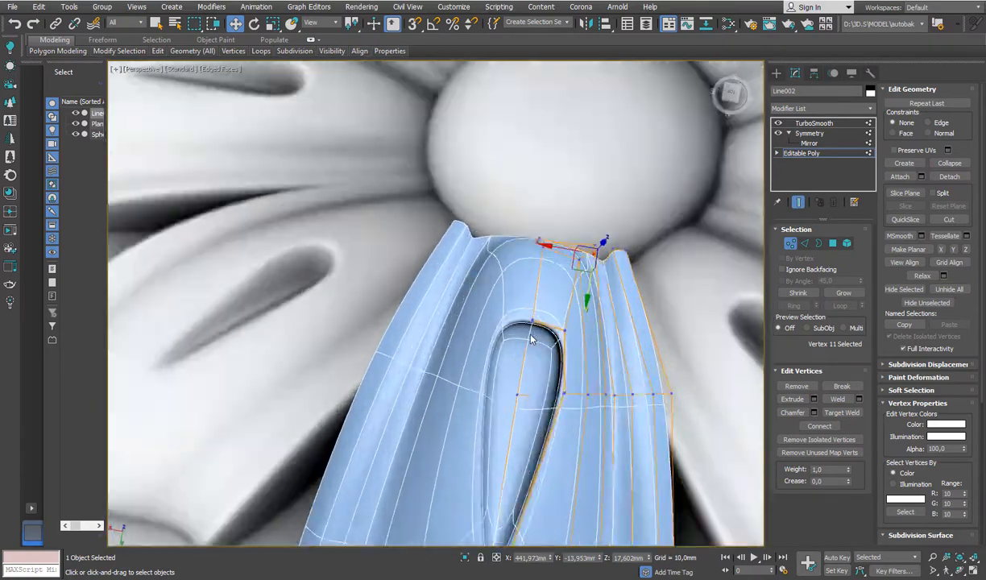
# - Move the two inner vertices of the recess floor sideways towards the petal's centre edge and show the smoothed result again
pyautogui.click(798, 203)
pyautogui.keyDown('alt'); pyautogui.moveTo(541, 383); pyautogui.dragTo(531, 338, button='middle'); pyautogui.keyUp('alt')
pyautogui.click(589, 274)
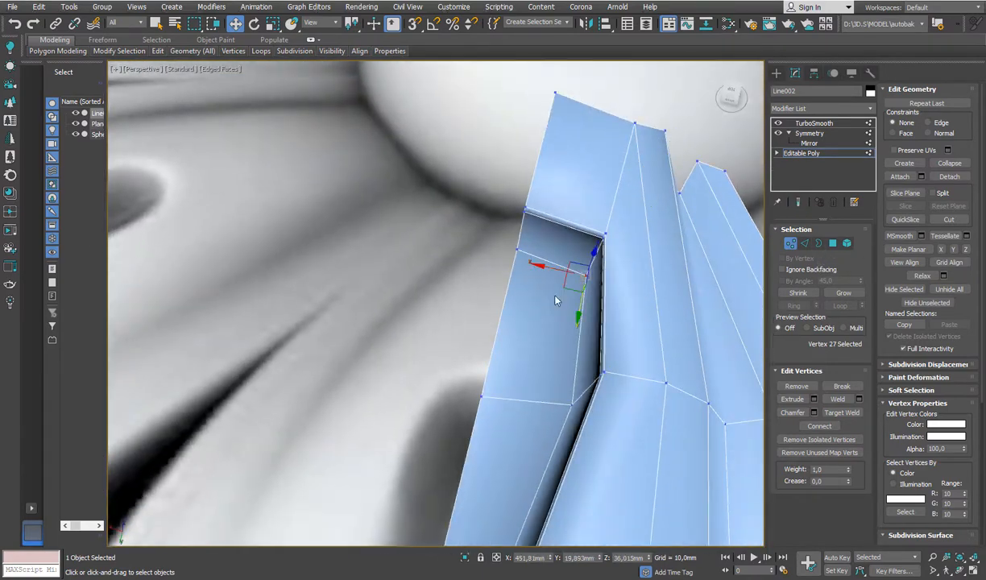
pyautogui.moveTo(574, 284); pyautogui.dragTo(548, 291)
pyautogui.click(570, 405)
pyautogui.moveTo(549, 417); pyautogui.dragTo(522, 416)
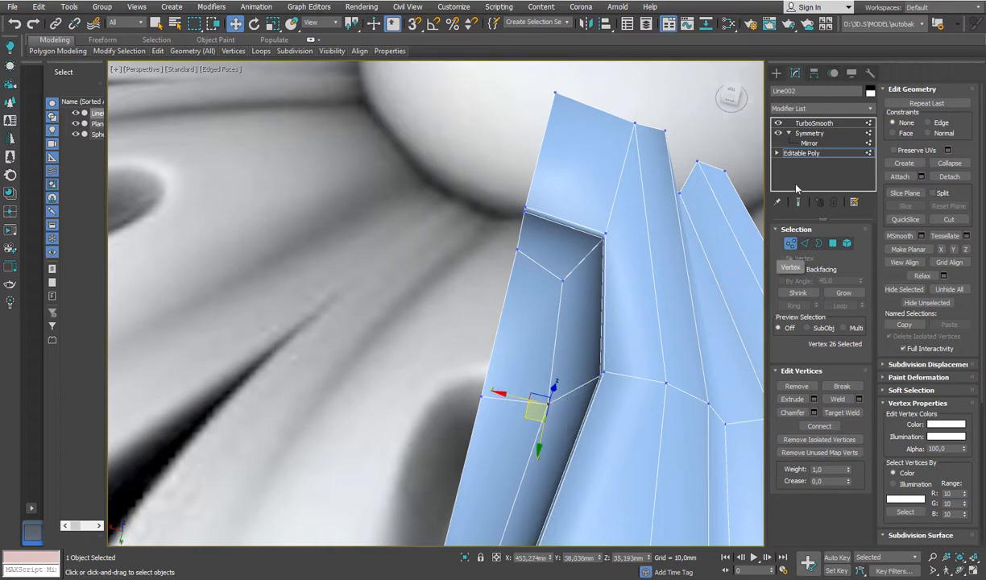
pyautogui.click(798, 203)
# - From above, shift the recess rim's side vertices inwards along X and its three corner vertices to about X 453.3, Y 21.2 mm
pyautogui.scroll(-5, 510, 306)
pyautogui.keyDown('alt'); pyautogui.moveTo(510, 307); pyautogui.dragTo(340, 378, button='middle'); pyautogui.keyUp('alt')
pyautogui.press('t')
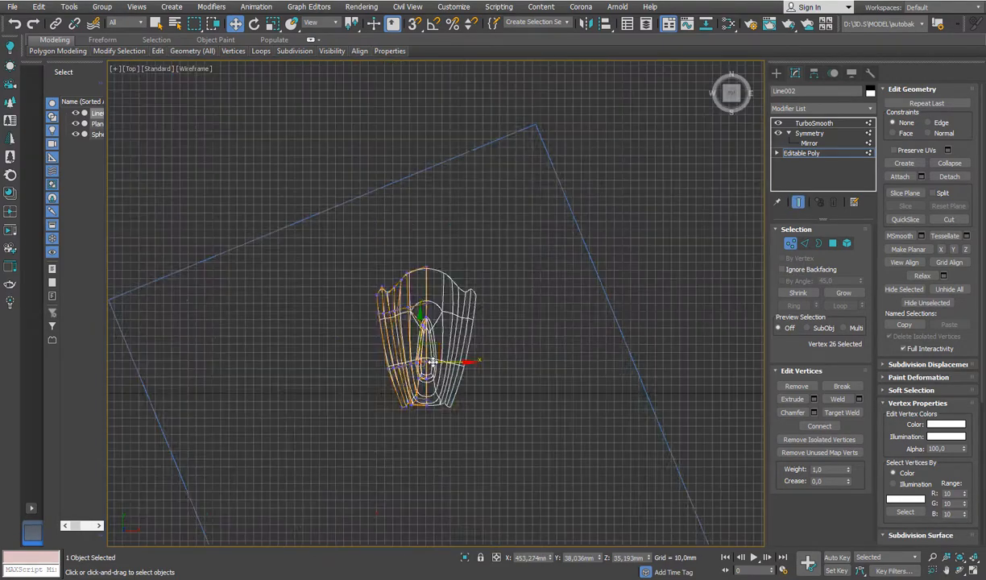
pyautogui.scroll(8, 425, 279)
pyautogui.scroll(-3, 426, 279)
pyautogui.moveTo(410, 265); pyautogui.dragTo(424, 306, button='middle')
pyautogui.scroll(5, 423, 306)
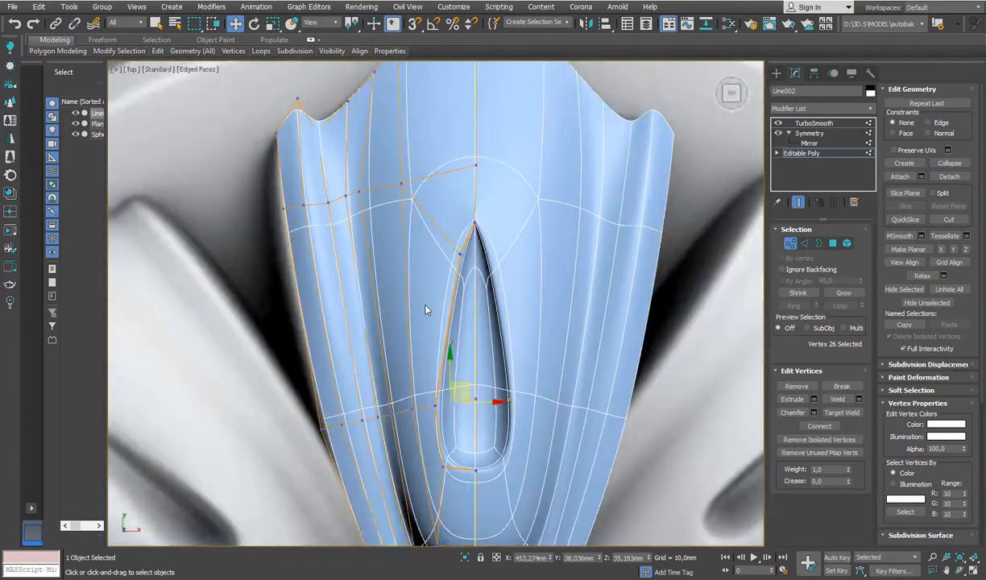
pyautogui.moveTo(426, 404); pyautogui.dragTo(441, 354, button='middle')
pyautogui.moveTo(441, 353); pyautogui.dragTo(467, 368)
pyautogui.moveTo(483, 359); pyautogui.dragTo(492, 359)
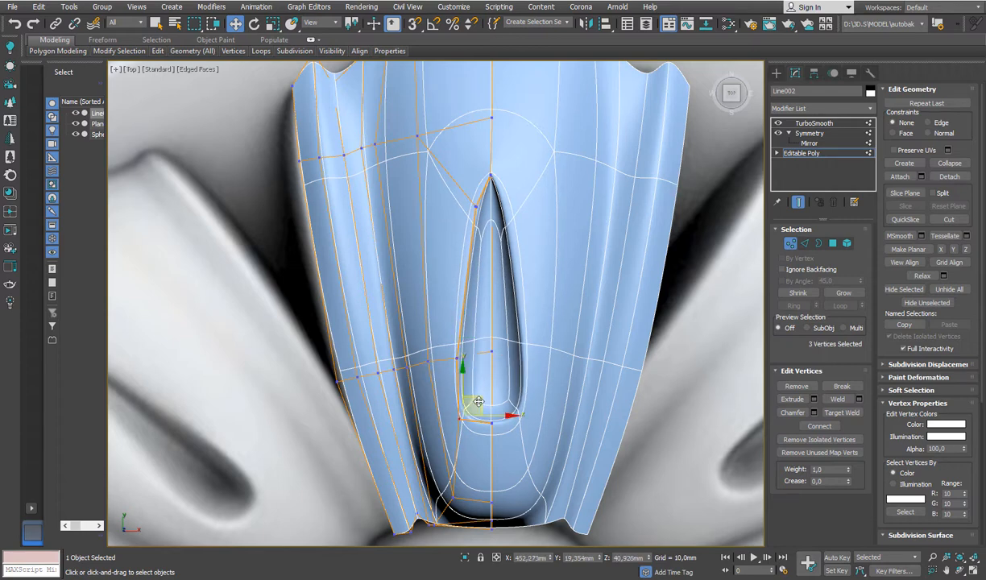
pyautogui.moveTo(478, 401); pyautogui.dragTo(484, 396)
# - Select the vertices of the petal's centre edge loop and make them planar in X
pyautogui.scroll(8, 484, 213)
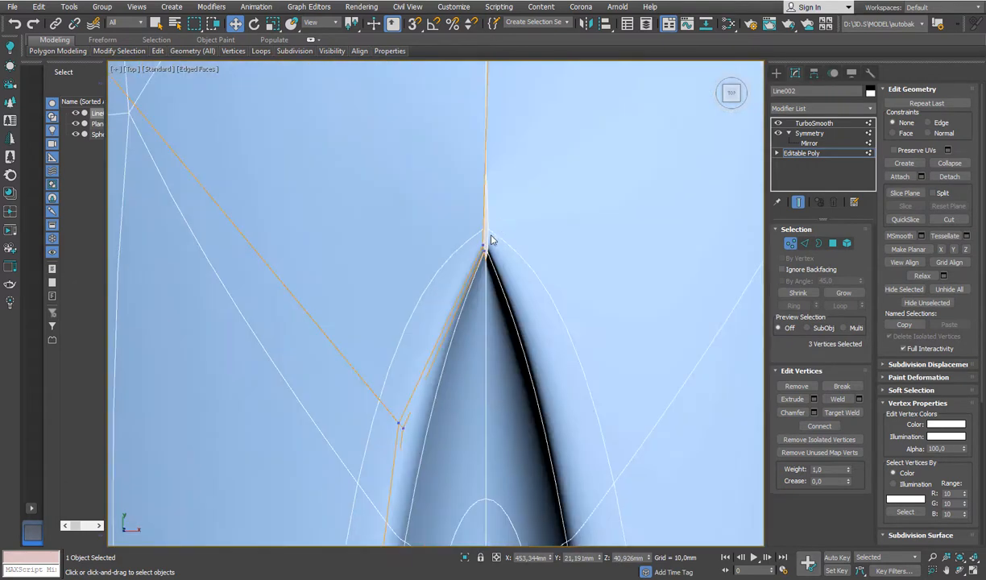
pyautogui.click(481, 257)
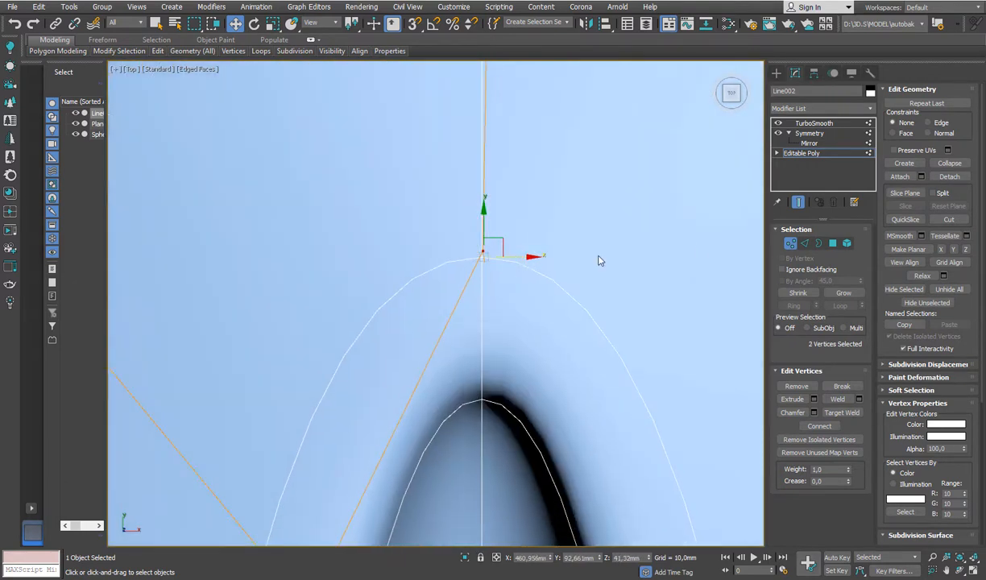
pyautogui.press('2')
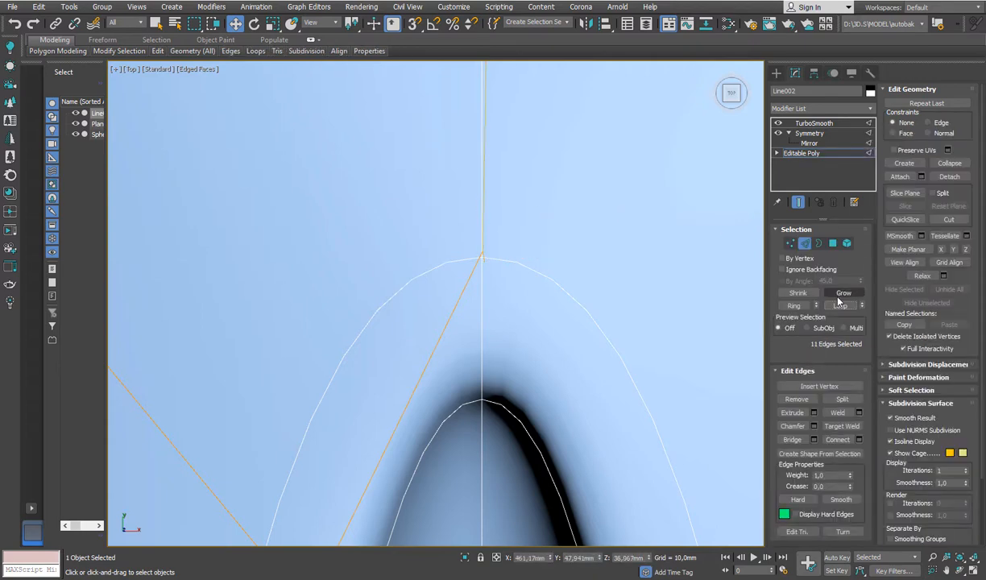
pyautogui.keyDown('ctrl'); pyautogui.click(791, 244); pyautogui.keyUp('ctrl')
pyautogui.click(941, 249)
pyautogui.scroll(-10, 529, 331)
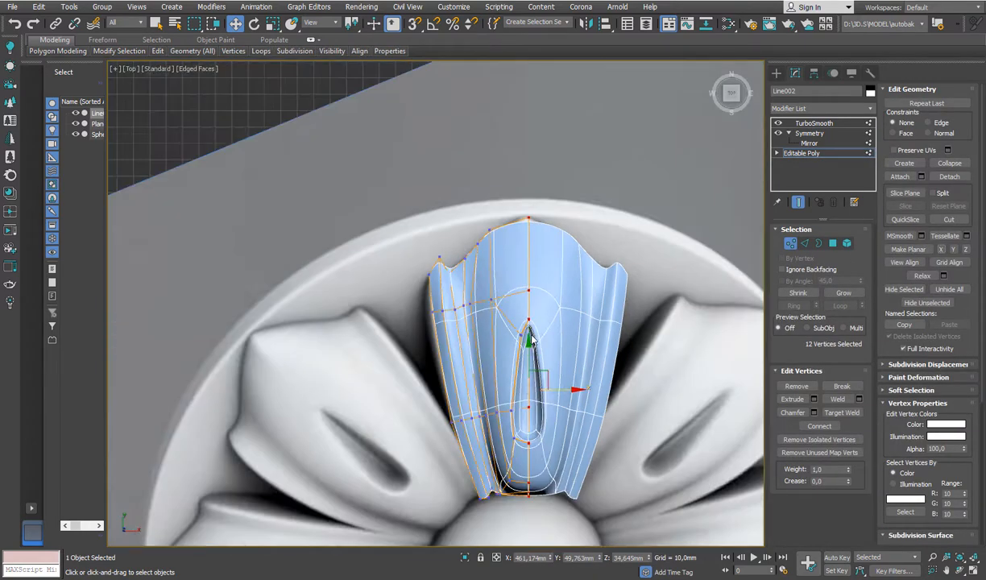
# - Cut a new edge close alongside the centre edge, from the petal's outer tip down to just above the recess
pyautogui.scroll(2, 524, 334)
pyautogui.scroll(6, 522, 244)
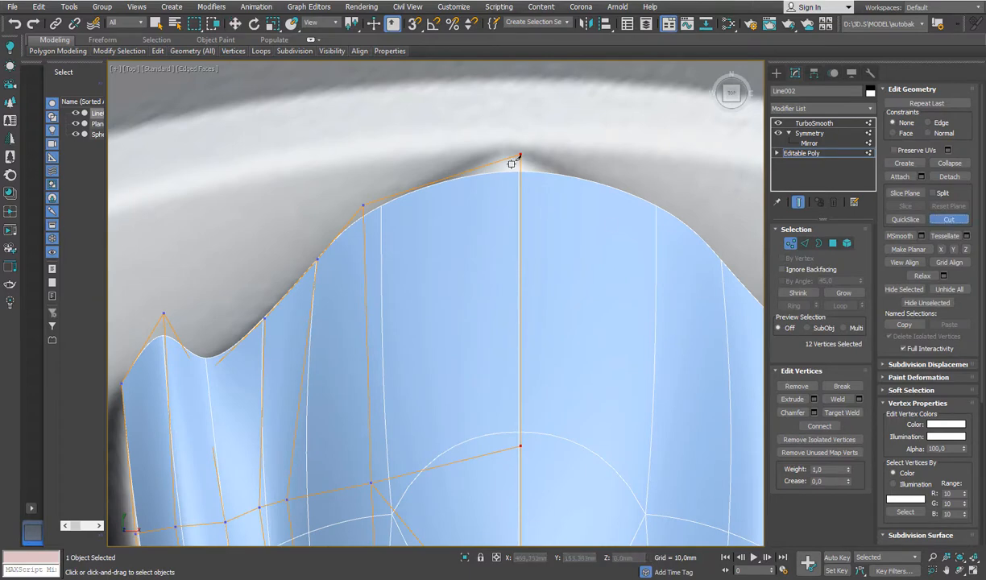
pyautogui.click(512, 160)
pyautogui.click(517, 445)
pyautogui.scroll(-8, 506, 475)
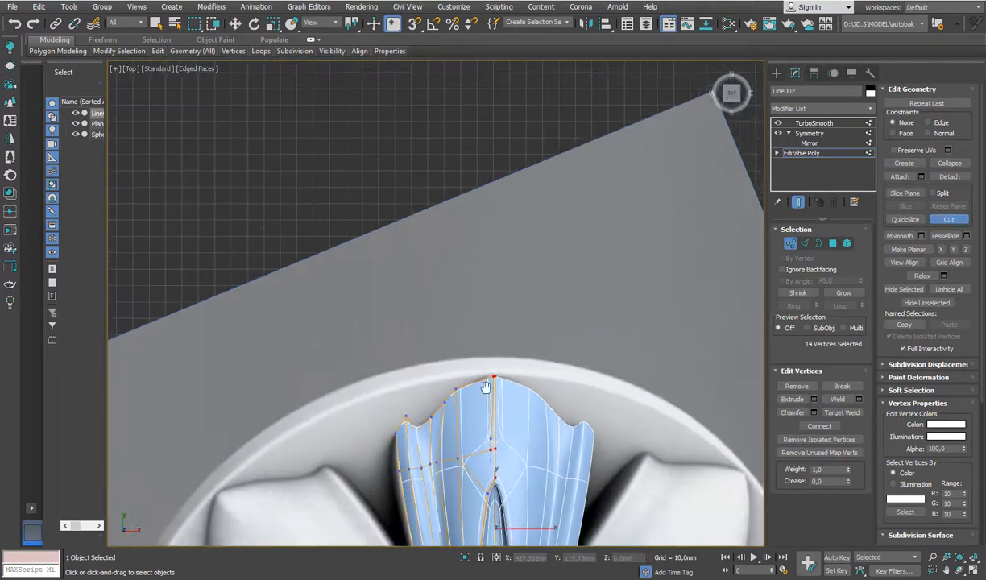
pyautogui.scroll(10, 486, 387)
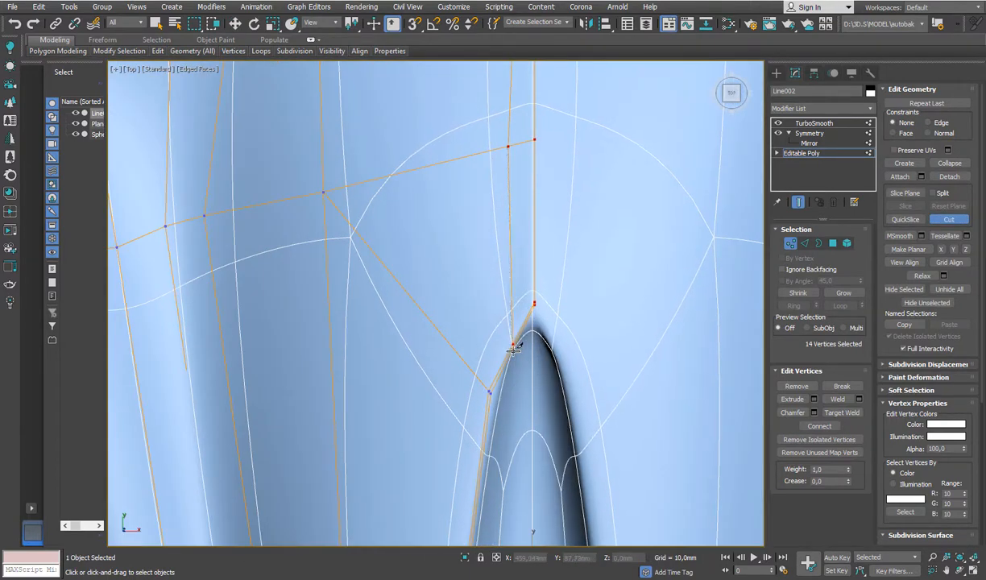
pyautogui.click(511, 351)
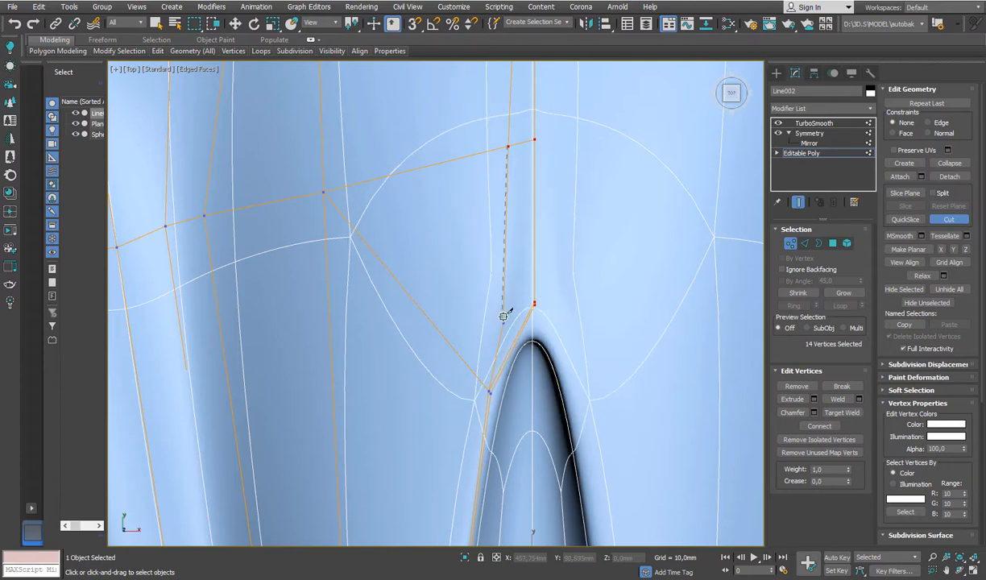
# - Continue the cut around the recess outline in wireframe, ending it at the centre edge below the recess
pyautogui.scroll(3, 538, 286)
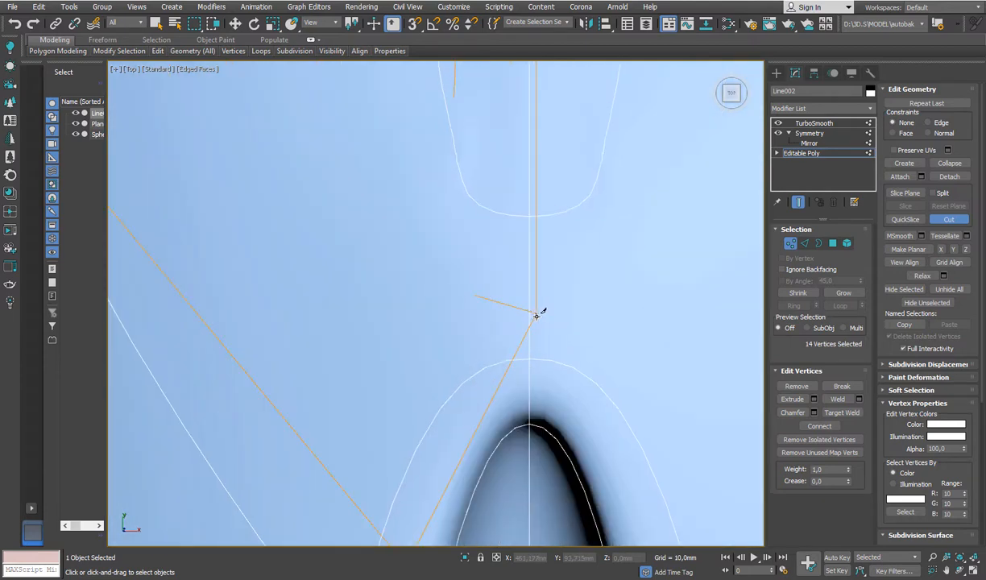
pyautogui.press('F3')
pyautogui.scroll(-5, 445, 288)
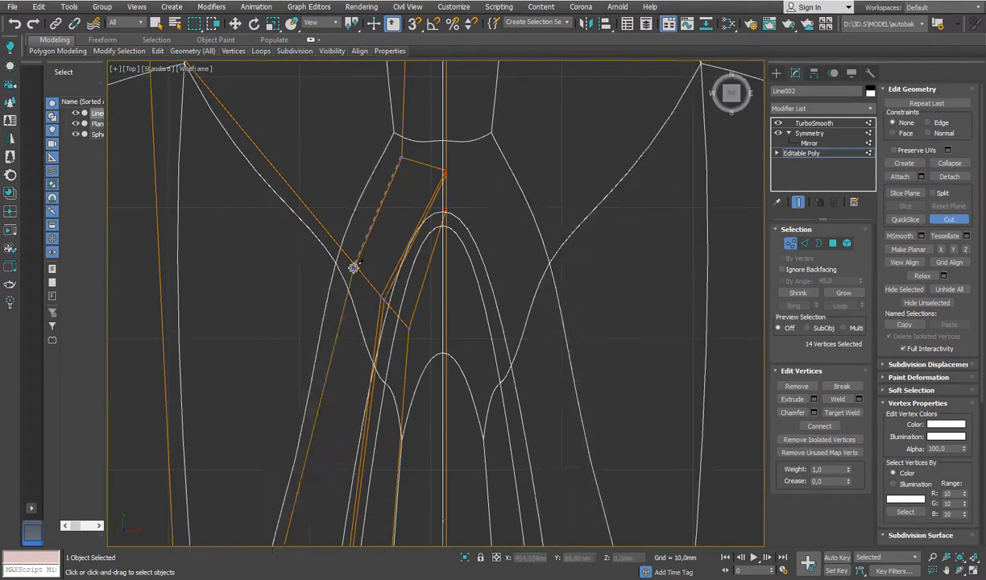
pyautogui.scroll(8, 314, 403)
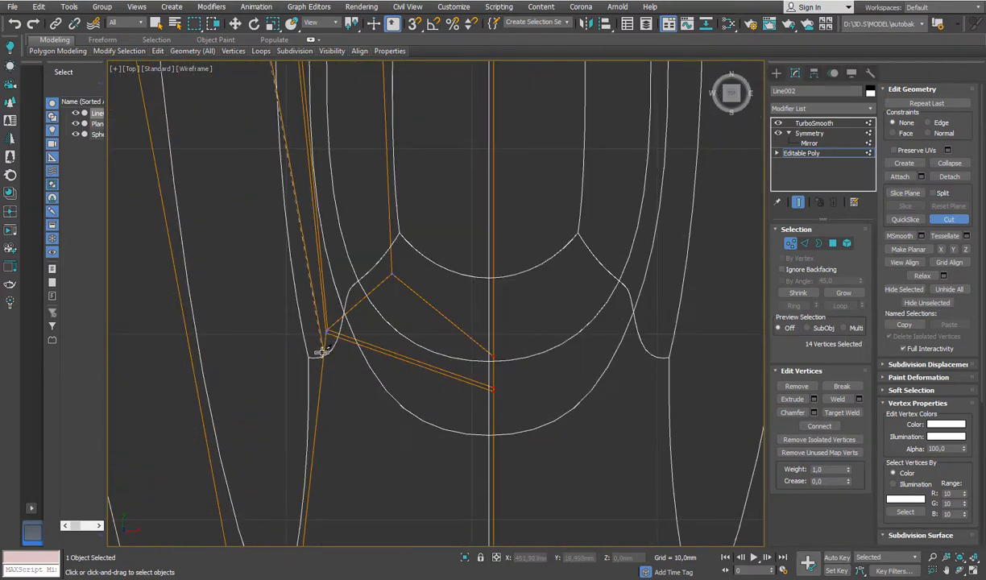
pyautogui.click(496, 409)
pyautogui.rightClick(495, 409)
pyautogui.scroll(-7, 583, 288)
# - Move the two vertices beside the centre edge above the recess and their neighbouring vertex along Y towards the petal's outer end
pyautogui.press('p')
pyautogui.press('F3')
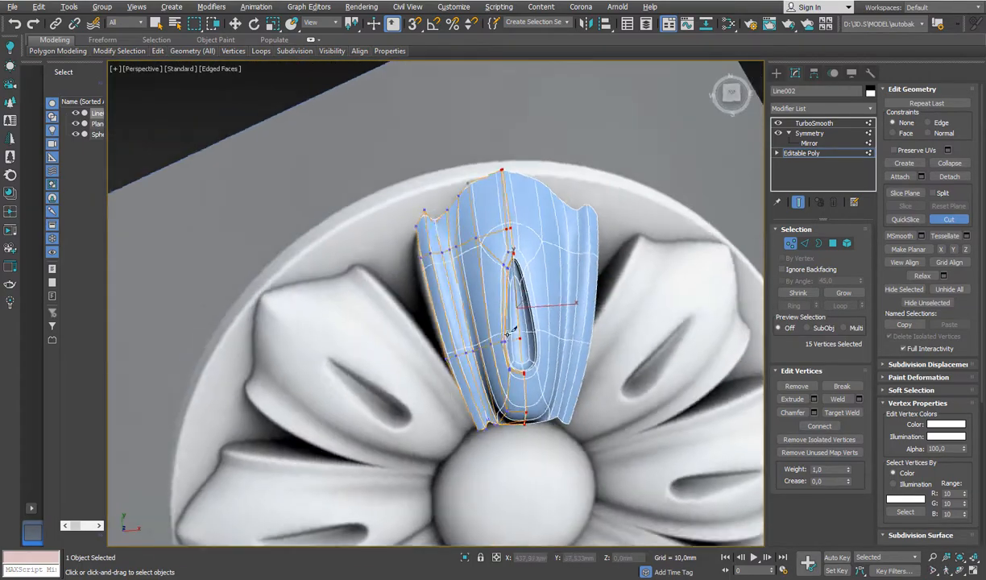
pyautogui.moveTo(590, 348)
pyautogui.keyDown('alt'); pyautogui.mouseDown(button='middle')
pyautogui.moveTo(667, 360)
pyautogui.moveTo(708, 342)
pyautogui.mouseUp(button='middle'); pyautogui.keyUp('alt')
pyautogui.scroll(4, 480, 385)
pyautogui.press('w')
pyautogui.moveTo(490, 316); pyautogui.dragTo(523, 345)
pyautogui.keyDown('alt'); pyautogui.moveTo(523, 345); pyautogui.dragTo(451, 331, button='middle'); pyautogui.keyUp('alt')
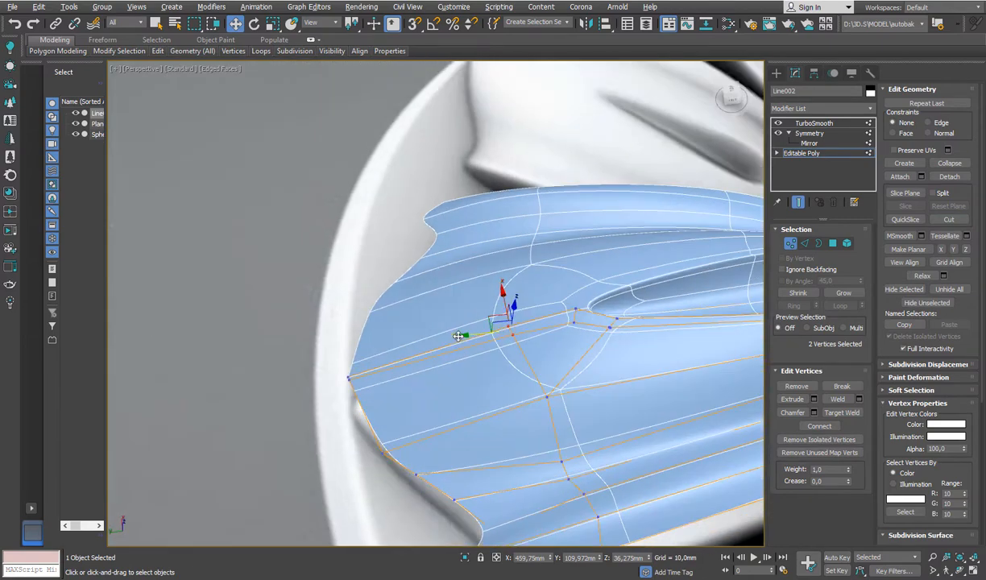
pyautogui.moveTo(479, 331); pyautogui.dragTo(443, 338)
pyautogui.moveTo(502, 403); pyautogui.dragTo(467, 405)
pyautogui.scroll(-5, 466, 405)
pyautogui.keyDown('alt'); pyautogui.moveTo(467, 405); pyautogui.dragTo(439, 431, button='middle'); pyautogui.keyUp('alt')
pyautogui.moveTo(405, 418); pyautogui.dragTo(447, 454)
pyautogui.keyDown('alt'); pyautogui.moveTo(446, 453); pyautogui.dragTo(433, 395, button='middle'); pyautogui.keyUp('alt')
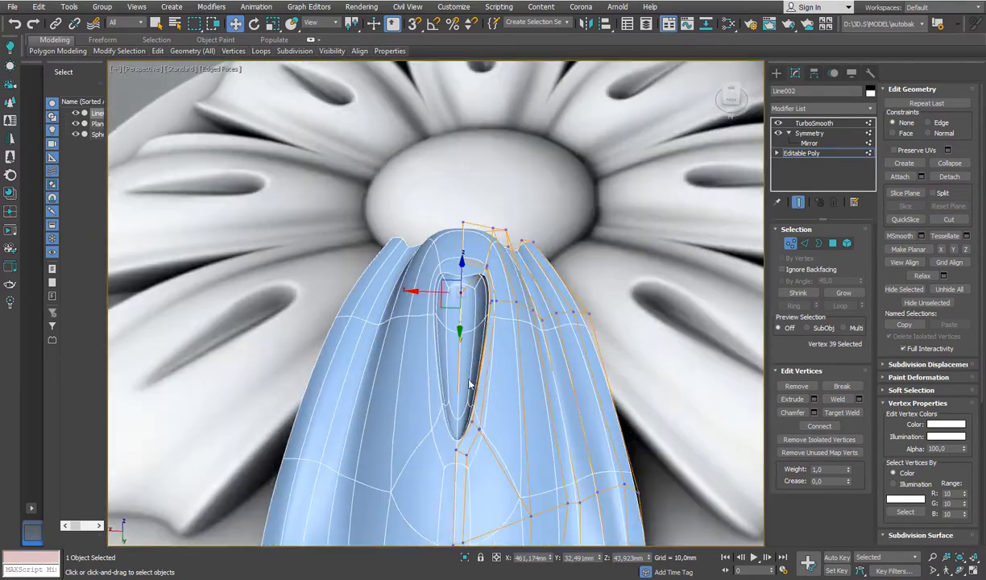
pyautogui.hotkey('ctrl', 'z')
# - Select the border edges along the petal's outer end and long side and extend them down to about Z 8.4 mm
pyautogui.moveTo(462, 444); pyautogui.dragTo(456, 338, button='middle')
pyautogui.moveTo(418, 405); pyautogui.dragTo(478, 458)
pyautogui.keyDown('alt'); pyautogui.moveTo(478, 458); pyautogui.dragTo(282, 460, button='middle'); pyautogui.keyUp('alt')
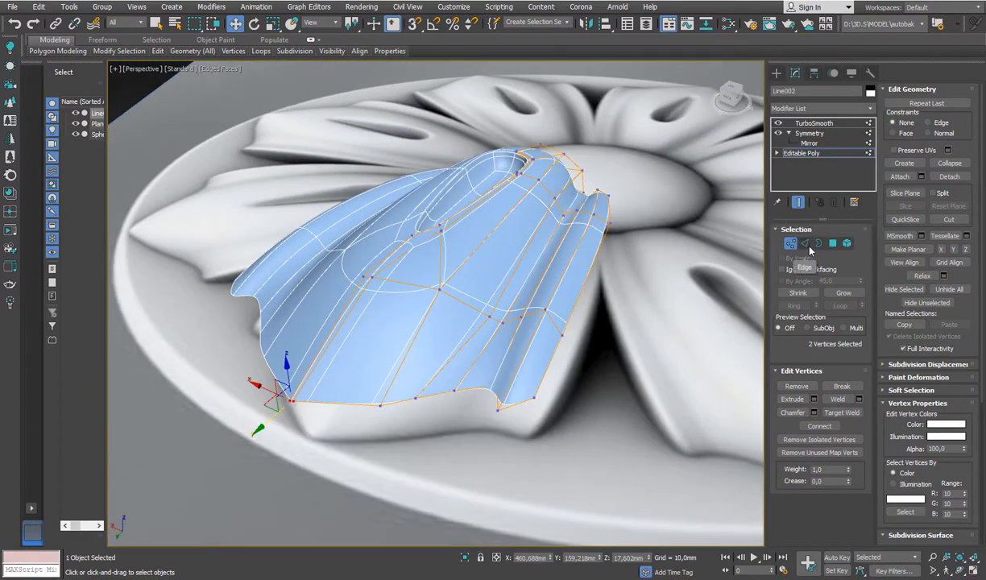
pyautogui.click(805, 244)
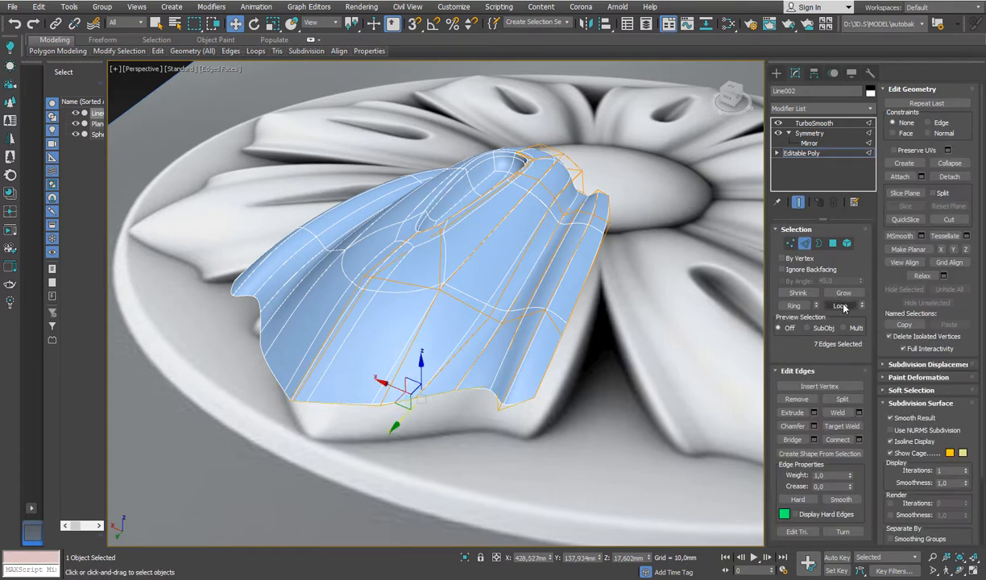
pyautogui.click(796, 202)
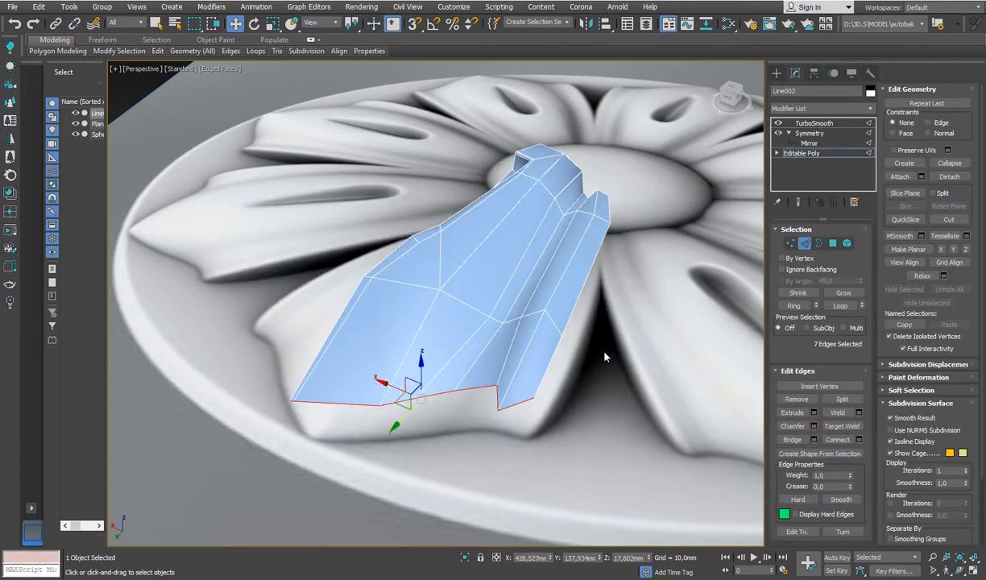
pyautogui.keyDown('ctrl'); pyautogui.click(572, 306); pyautogui.keyUp('ctrl')
pyautogui.keyDown('ctrl'); pyautogui.click(609, 212); pyautogui.keyUp('ctrl')
pyautogui.keyDown('alt'); pyautogui.moveTo(605, 215); pyautogui.dragTo(403, 339, button='middle'); pyautogui.keyUp('alt')
pyautogui.keyDown('alt'); pyautogui.moveTo(486, 374); pyautogui.dragTo(627, 340, button='middle'); pyautogui.keyUp('alt')
pyautogui.keyDown('alt'); pyautogui.moveTo(712, 285); pyautogui.dragTo(404, 318, button='middle'); pyautogui.keyUp('alt')
pyautogui.moveTo(390, 330); pyautogui.dragTo(393, 305)
pyautogui.keyDown('alt'); pyautogui.moveTo(393, 305); pyautogui.dragTo(361, 278, button='middle'); pyautogui.keyUp('alt')
# - Leave edge editing and move the reference plane and the petal together along X, further away from the sphere
pyautogui.scroll(-10, 419, 336)
pyautogui.scroll(5, 361, 278)
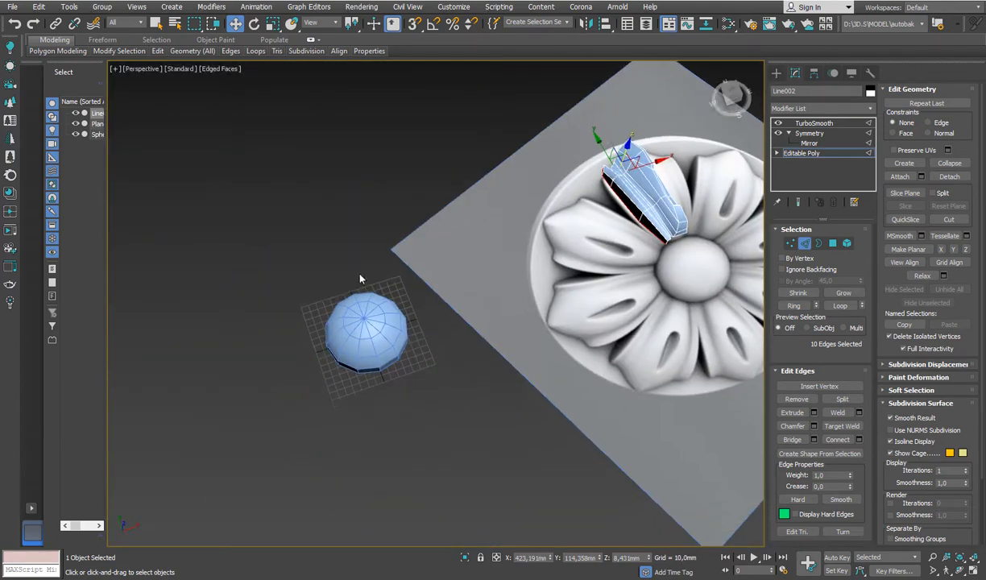
pyautogui.moveTo(562, 254); pyautogui.dragTo(480, 236, button='middle')
pyautogui.press('t')
pyautogui.press('F3')
pyautogui.scroll(4, 563, 309)
pyautogui.moveTo(544, 298); pyautogui.dragTo(510, 269, button='middle')
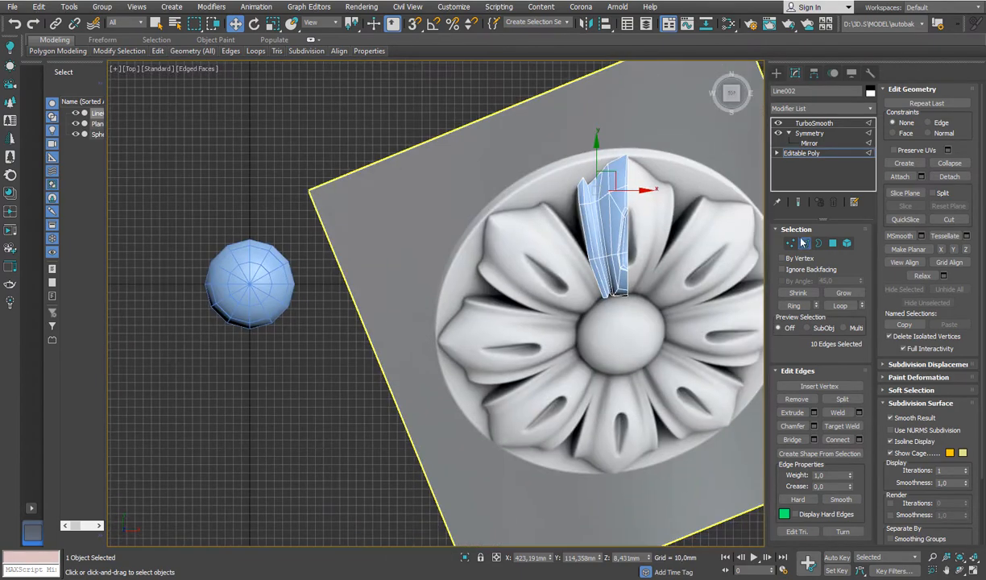
pyautogui.press('2')
pyautogui.scroll(-6, 467, 254)
pyautogui.click(464, 251)
pyautogui.keyDown('ctrl'); pyautogui.click(502, 246); pyautogui.keyUp('ctrl')
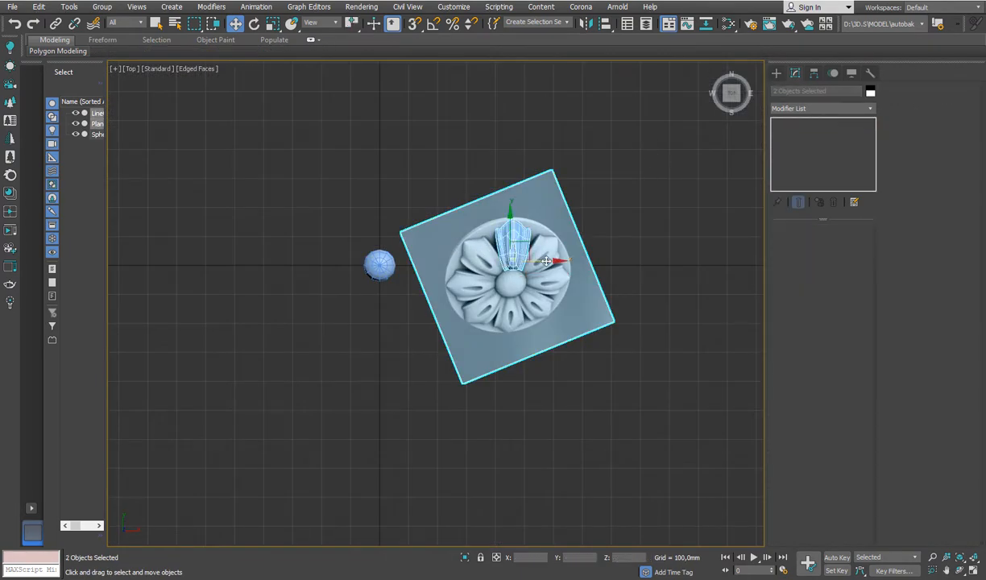
pyautogui.moveTo(561, 260); pyautogui.dragTo(423, 319)
# - Clone the reference plane alone as a single instance, placing the flower's centre under the sphere
pyautogui.click(627, 254)
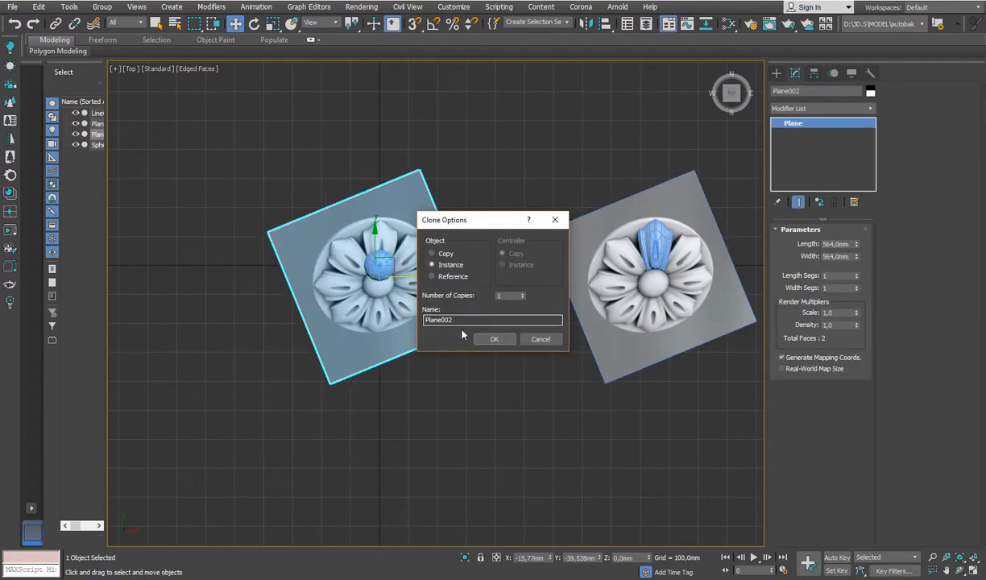
pyautogui.press('Return')
pyautogui.scroll(4, 377, 233)
pyautogui.moveTo(398, 302); pyautogui.dragTo(399, 266, button='middle')
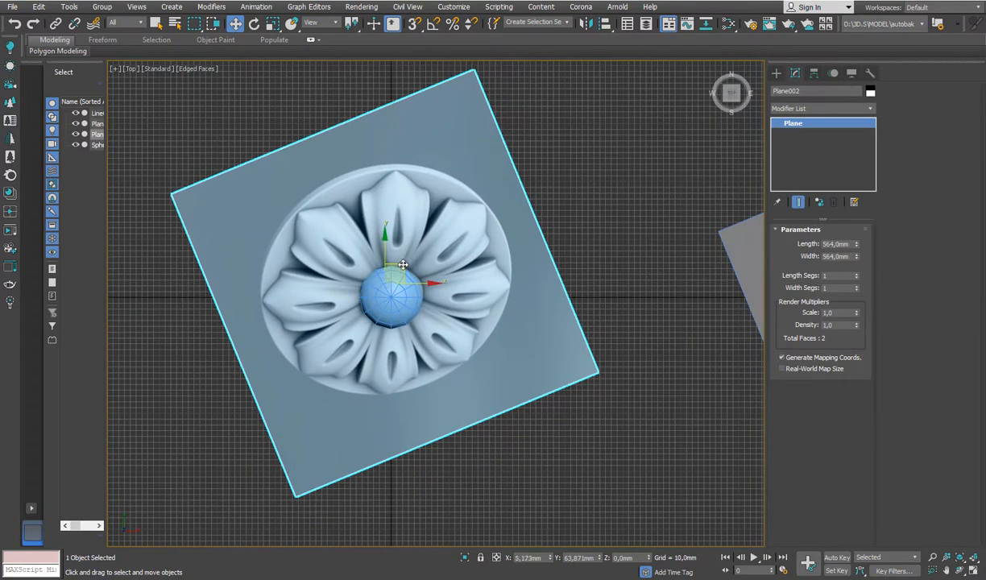
# - Draw a cylinder about 218 mm in radius and -6 mm high, centred on the sphere, and make it see-through
pyautogui.click(776, 72)
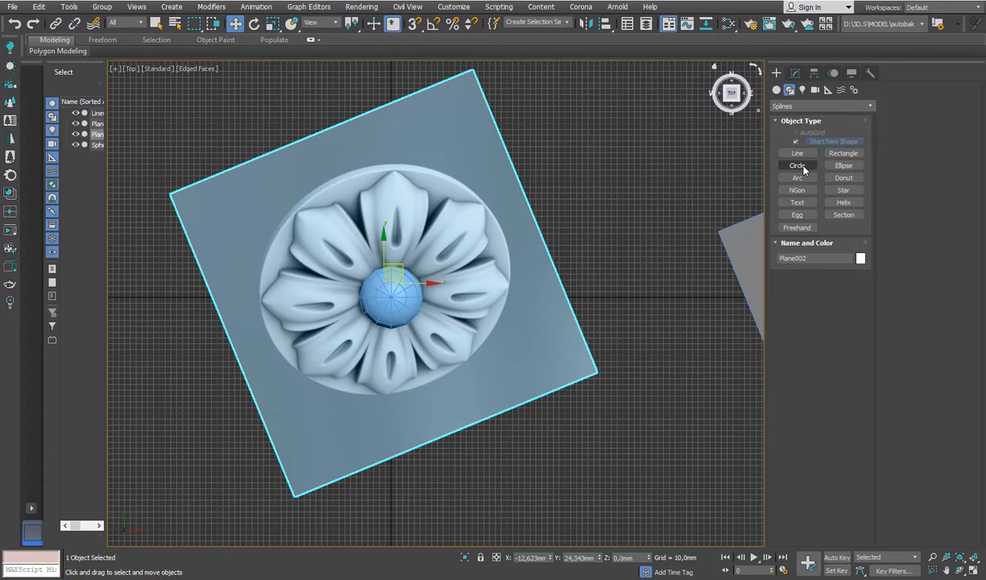
pyautogui.click(777, 90)
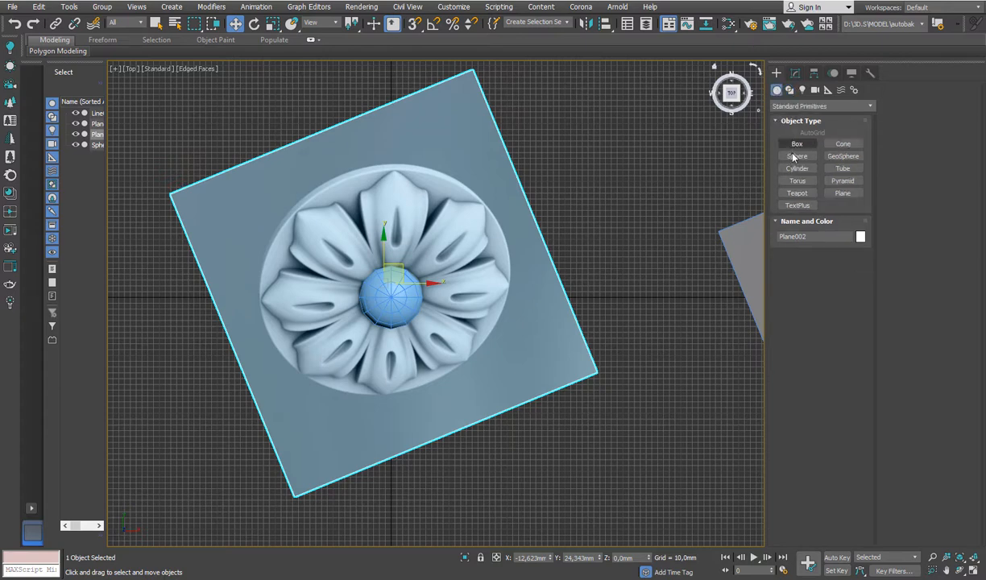
pyautogui.click(797, 167)
pyautogui.moveTo(390, 295); pyautogui.dragTo(267, 348)
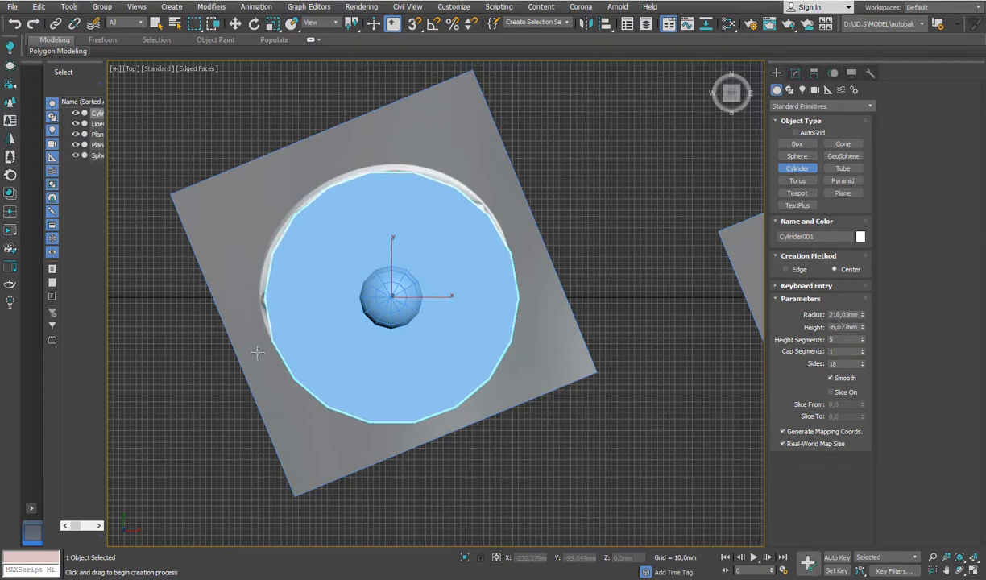
pyautogui.scroll(-5, 412, 236)
pyautogui.moveTo(412, 236); pyautogui.dragTo(371, 289, button='middle')
pyautogui.press('w')
pyautogui.hotkey('alt', 'x')
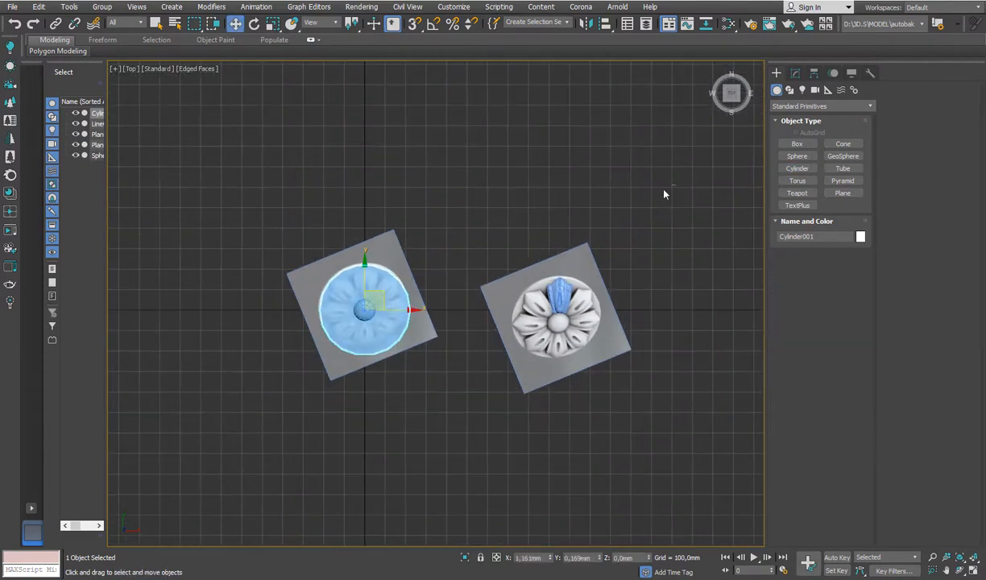
# - Draw a small separate cylinder beyond the cloned plane, 12 mm high, and set its radius to 35 mm
pyautogui.hotkey('ctrl', 'a')
pyautogui.click(790, 90)
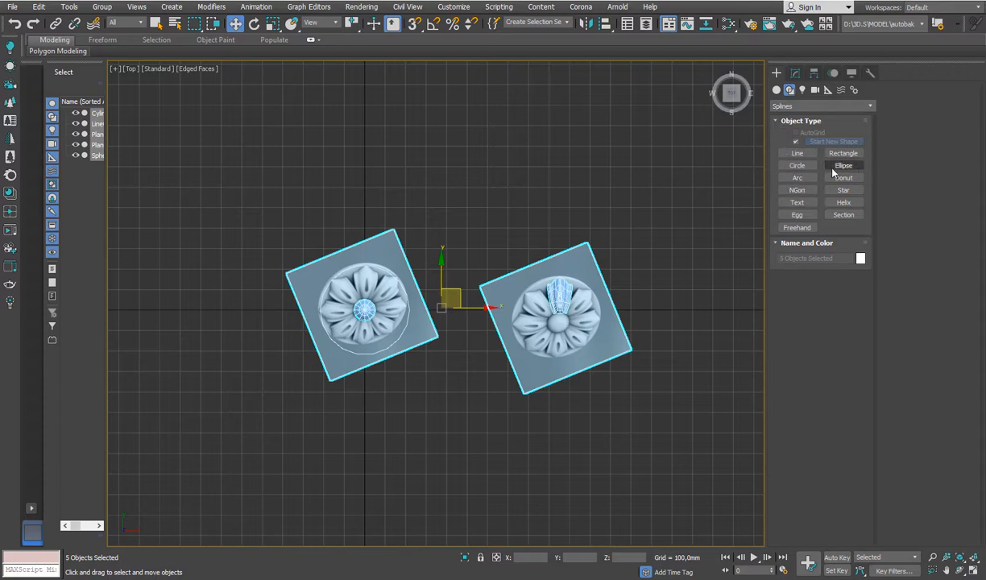
pyautogui.click(775, 89)
pyautogui.click(797, 168)
pyautogui.moveTo(373, 178); pyautogui.dragTo(364, 192)
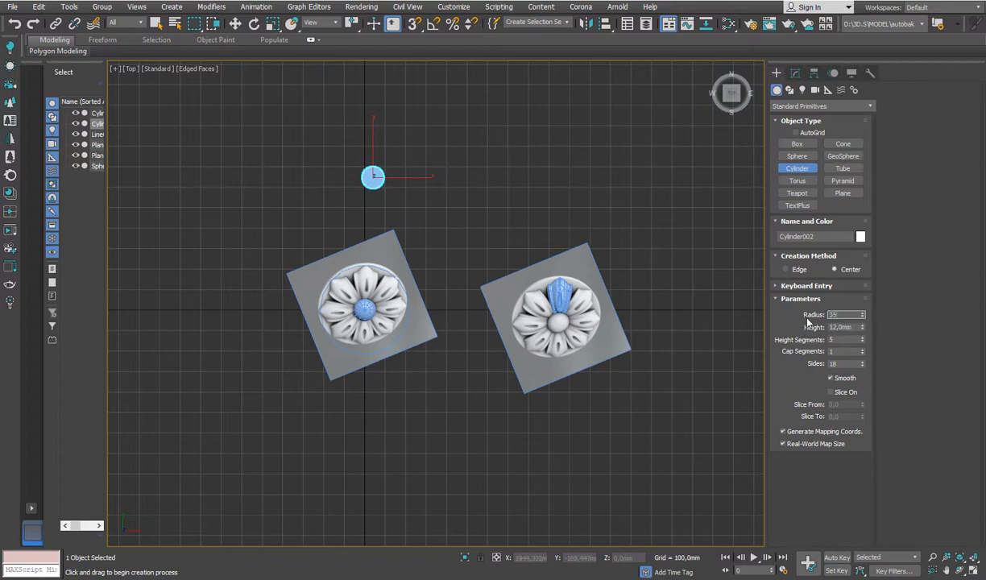
pyautogui.moveTo(367, 196)
pyautogui.mouseDown(button='middle')
pyautogui.moveTo(382, 222)
pyautogui.moveTo(375, 204)
pyautogui.mouseUp(button='middle')
pyautogui.rightClick(369, 216)
# - Scale everything except the small cylinder uniformly to about 17% and move the scaled objects back over the origin
pyautogui.hotkey('ctrl', 'i')
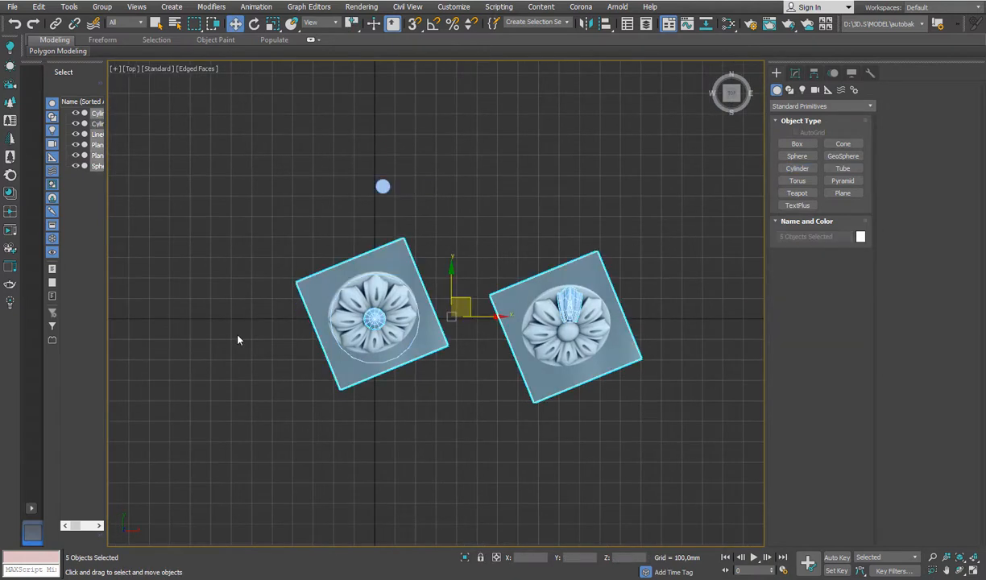
pyautogui.click(277, 27)
pyautogui.rightClick(273, 25)
pyautogui.moveTo(219, 138); pyautogui.dragTo(193, 83)
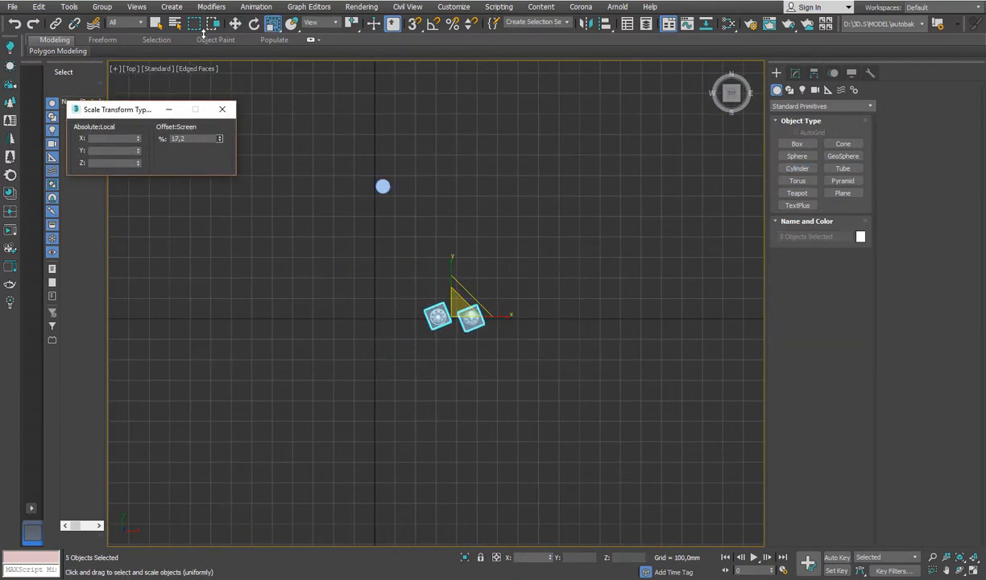
pyautogui.click(224, 108)
pyautogui.click(233, 25)
pyautogui.moveTo(465, 298); pyautogui.dragTo(403, 298)
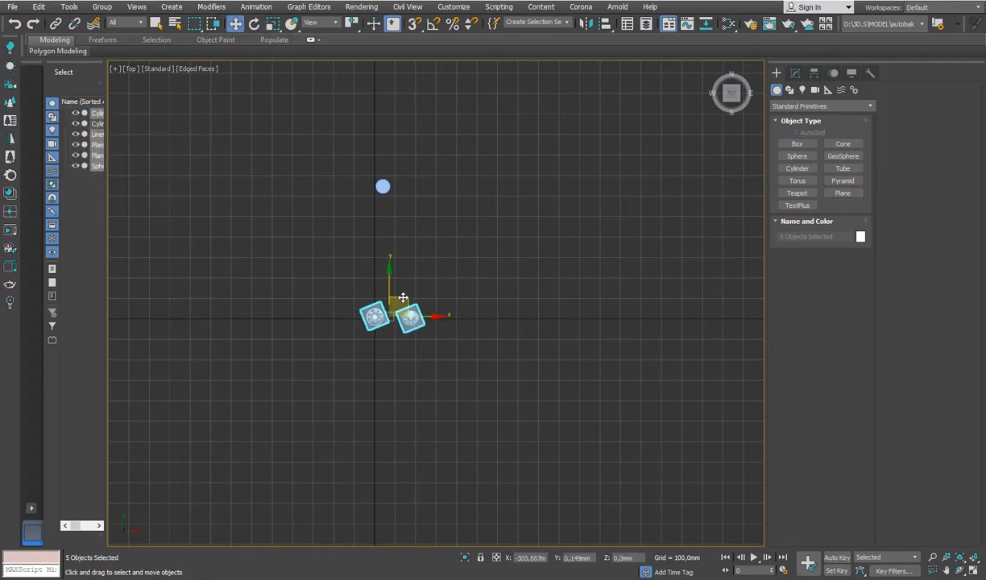
# - Move the small 35 mm cylinder beside the scaled rosette with the sphere for size comparison
pyautogui.scroll(2, 361, 220)
pyautogui.click(391, 168)
pyautogui.moveTo(391, 147); pyautogui.dragTo(392, 330)
pyautogui.scroll(8, 380, 352)
pyautogui.moveTo(474, 334); pyautogui.dragTo(475, 365)
pyautogui.moveTo(475, 355); pyautogui.dragTo(452, 330, button='middle')
pyautogui.moveTo(462, 349); pyautogui.dragTo(182, 149)
pyautogui.moveTo(279, 228); pyautogui.dragTo(321, 223, button='middle')
pyautogui.scroll(-2, 322, 223)
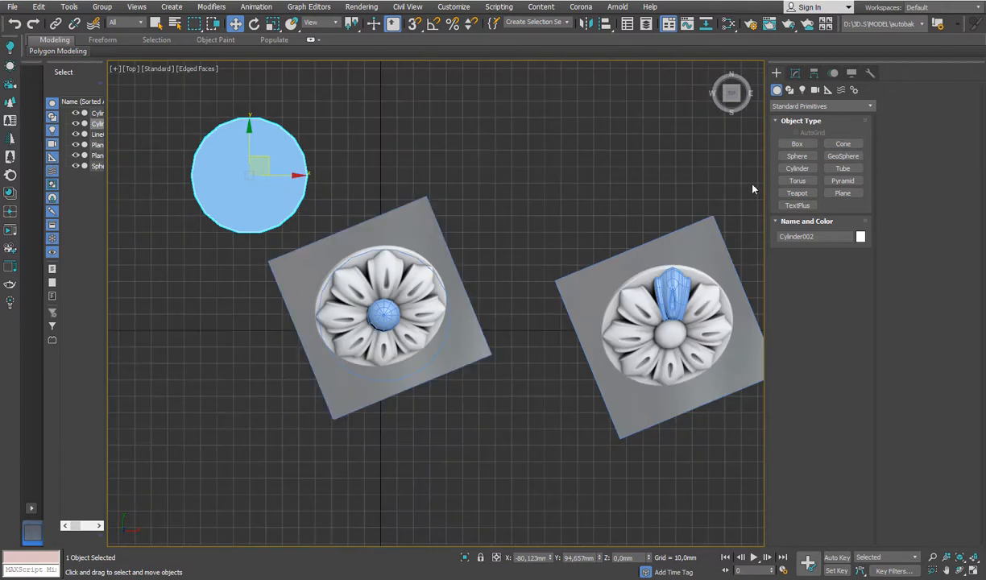
# - Scale the rosette objects slightly further to match the comparison cylinder's diameter, and shift them back over the origin
pyautogui.moveTo(751, 186); pyautogui.dragTo(338, 340)
pyautogui.rightClick(274, 26)
pyautogui.moveTo(220, 140); pyautogui.dragTo(225, 159)
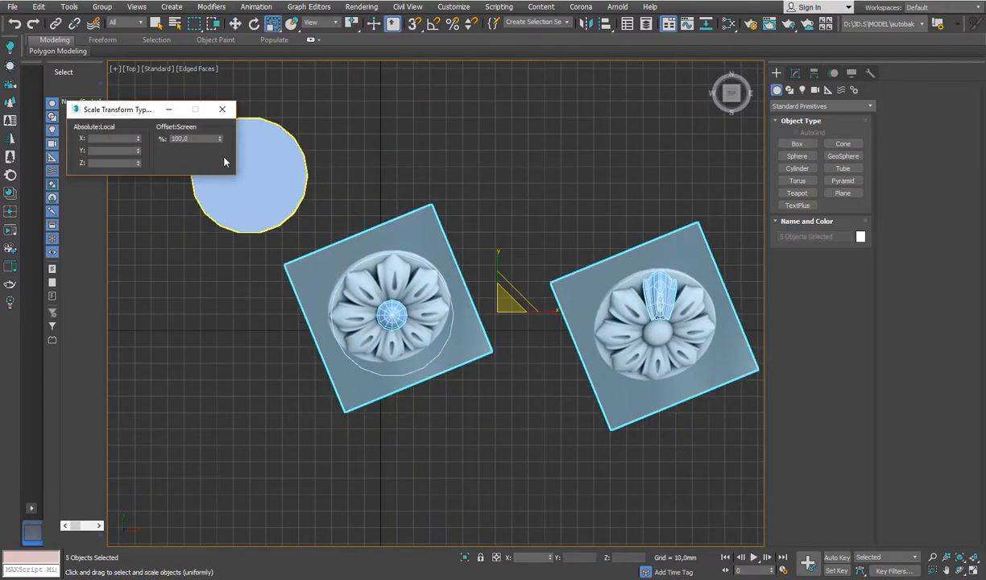
pyautogui.click(223, 108)
pyautogui.click(234, 24)
pyautogui.click(710, 184)
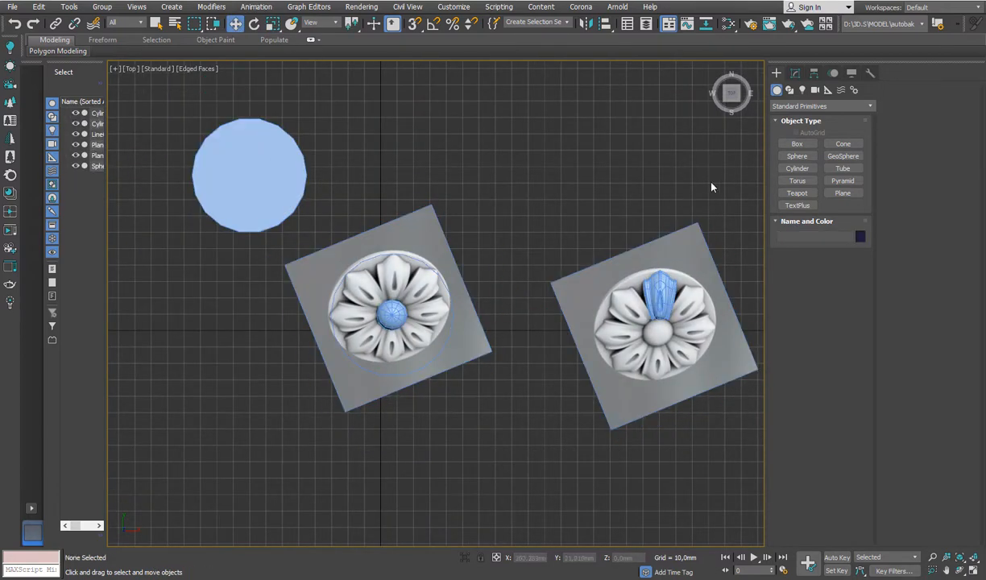
pyautogui.moveTo(711, 184); pyautogui.dragTo(387, 332)
pyautogui.moveTo(510, 305); pyautogui.dragTo(502, 313)
# - Delete the see-through base cylinder around the sphere and move the 35 mm cylinder directly behind the reference plane along Y
pyautogui.moveTo(344, 309); pyautogui.dragTo(345, 300, button='middle')
pyautogui.click(355, 355)
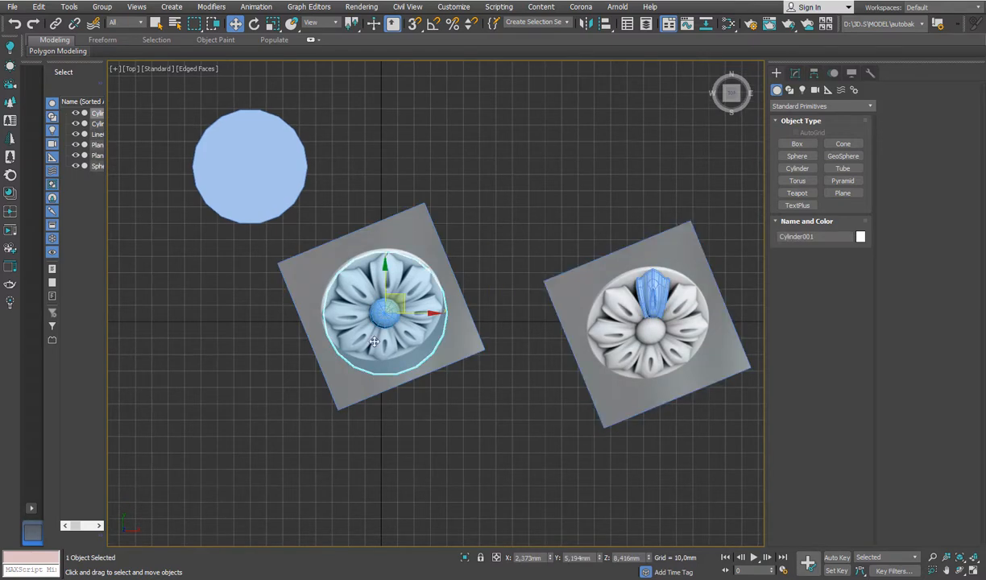
pyautogui.press('Delete')
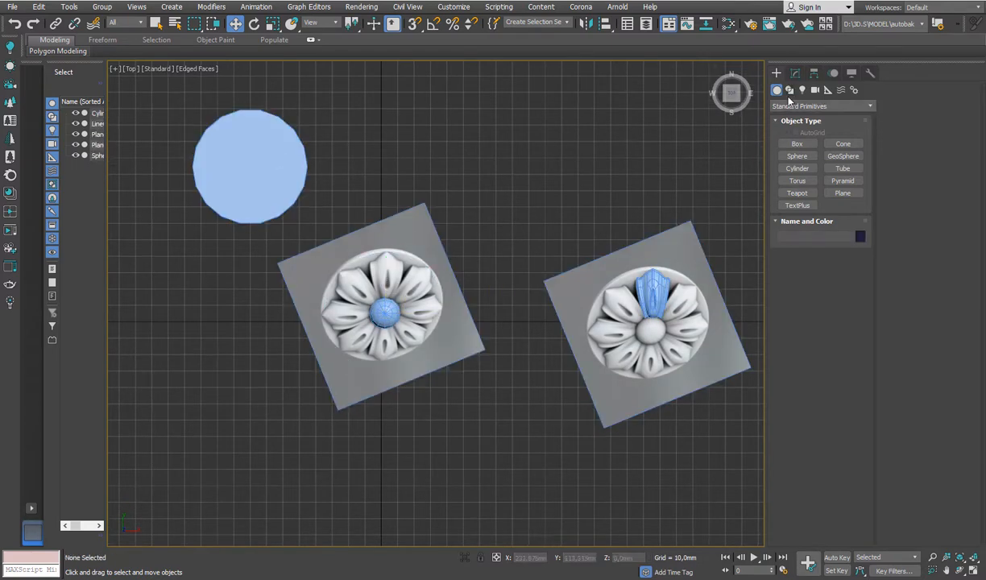
pyautogui.click(270, 195)
pyautogui.moveTo(270, 195); pyautogui.dragTo(402, 156)
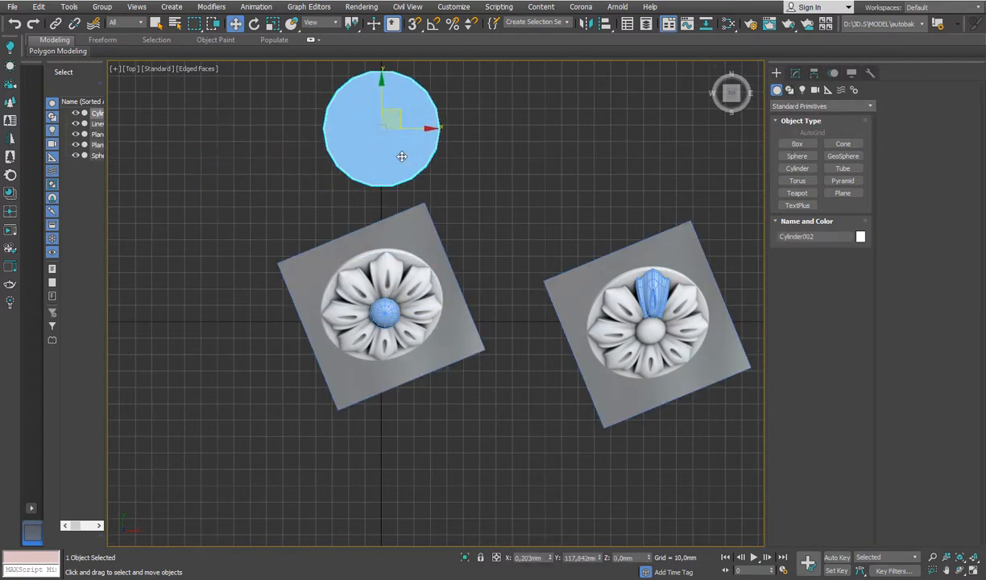
# - In the front view, lower the reference plane under the sphere by about 12 mm
pyautogui.moveTo(380, 196); pyautogui.dragTo(426, 234, button='middle')
pyautogui.press('f')
pyautogui.scroll(3, 424, 240)
pyautogui.moveTo(426, 258); pyautogui.dragTo(436, 234)
pyautogui.click(435, 242)
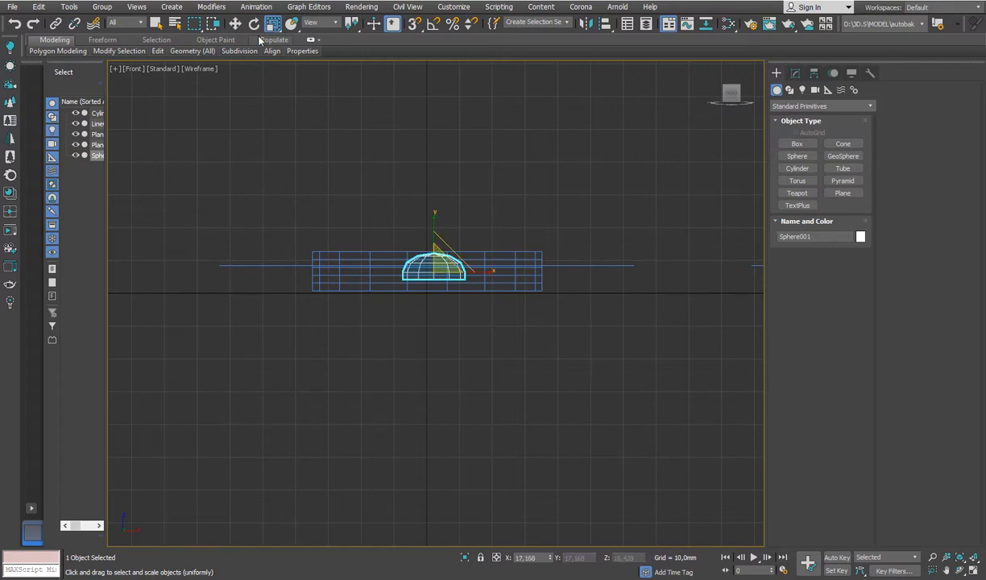
pyautogui.press('w')
pyautogui.click(420, 275)
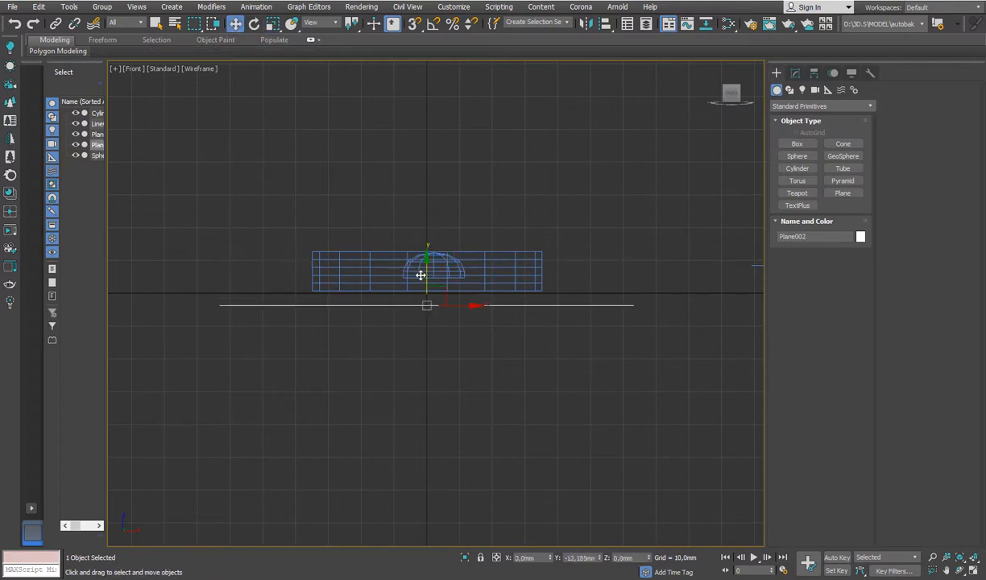
pyautogui.scroll(2, 435, 235)
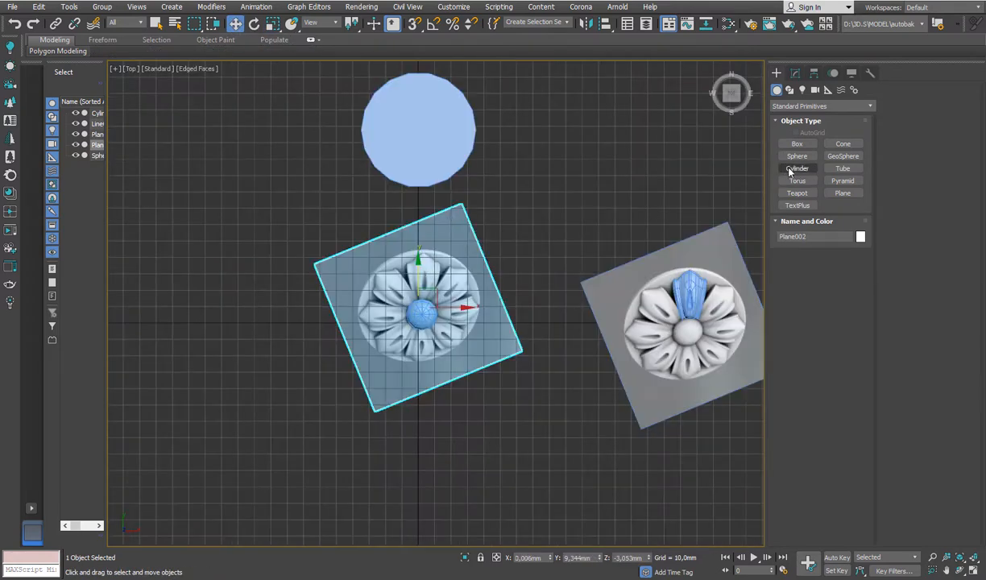
# - Draw a cylinder about 36 mm in radius centred on the sphere, with a height of 4 mm and 1 height segment
pyautogui.click(796, 169)
pyautogui.scroll(5, 439, 324)
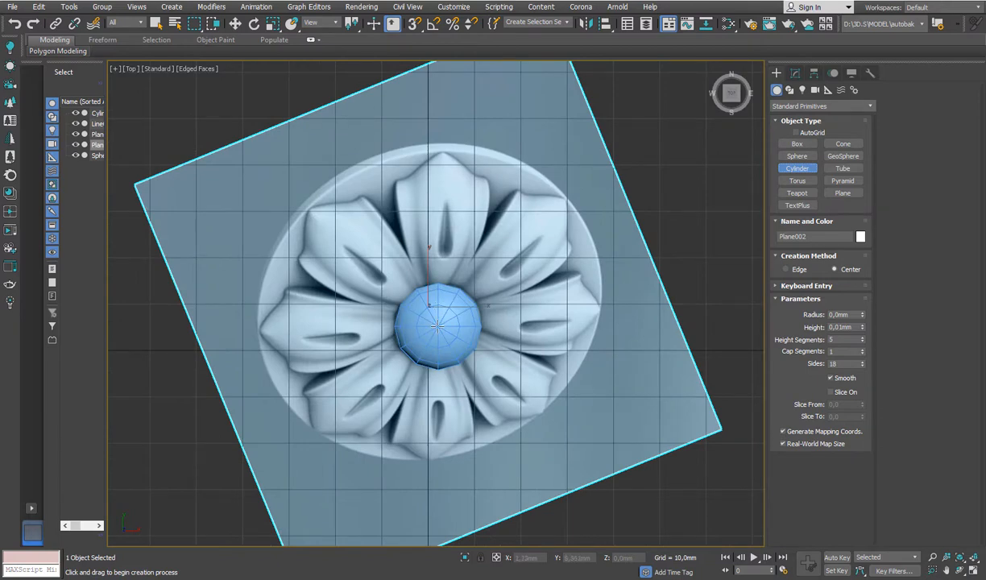
pyautogui.moveTo(437, 324); pyautogui.dragTo(308, 430)
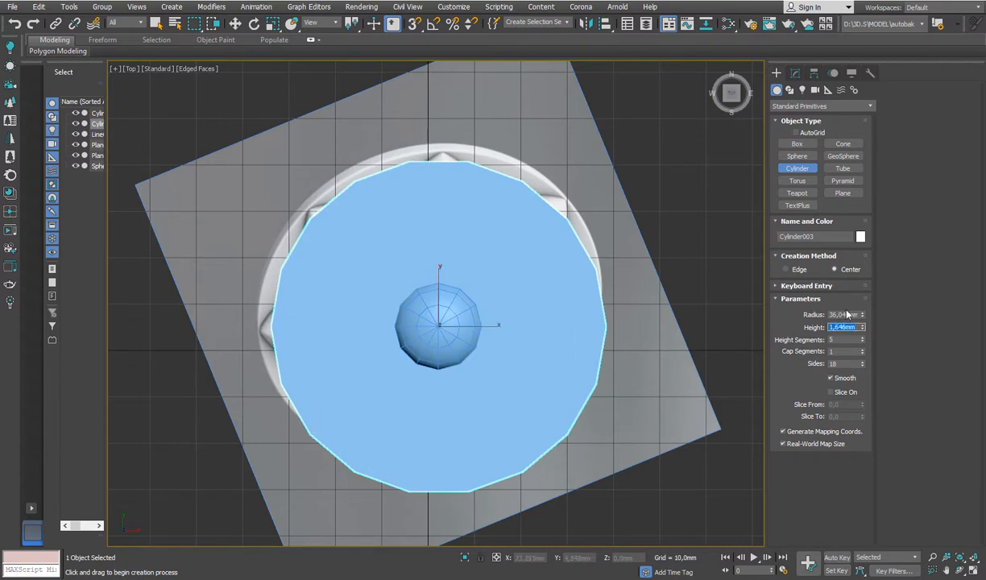
pyautogui.press('f')
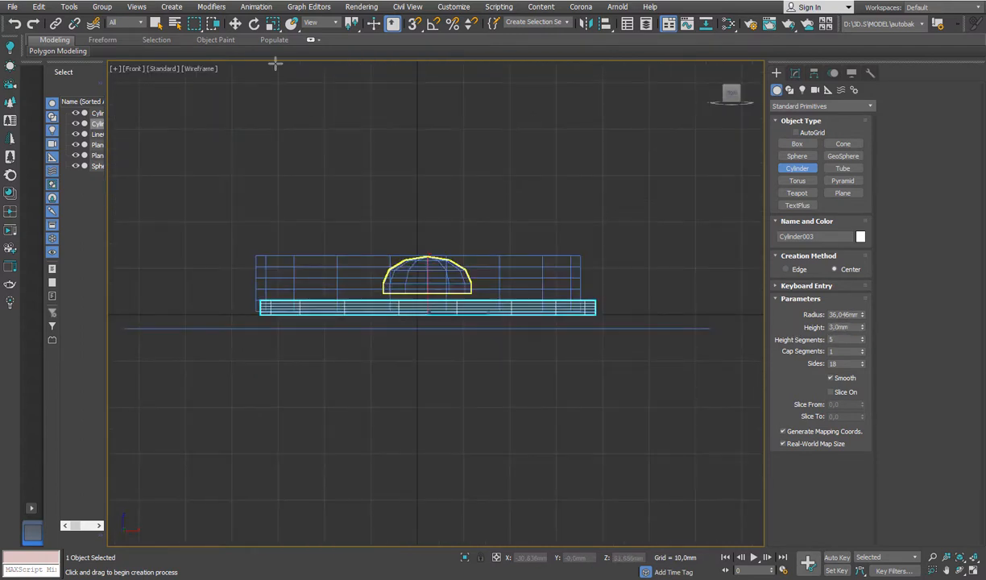
pyautogui.press('w')
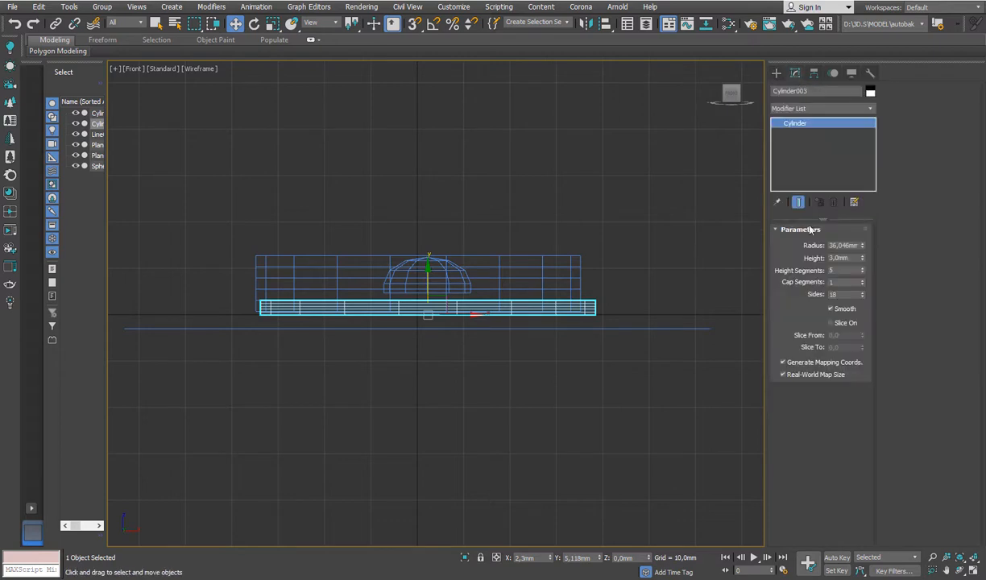
pyautogui.write('4')
pyautogui.press('Return')
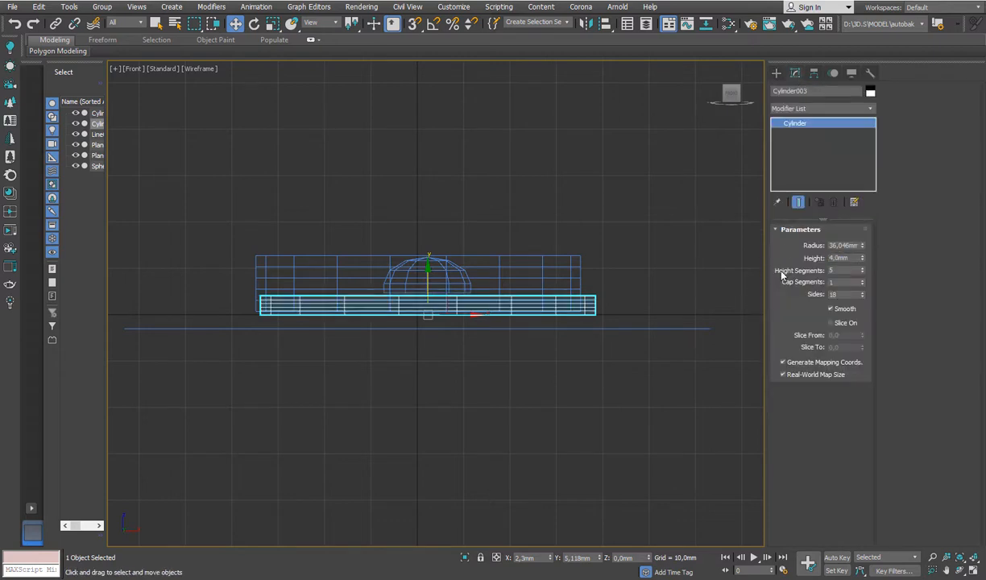
pyautogui.rightClick(861, 274)
# - Convert the new base cylinder to an Editable Poly and delete its bottom polygon
pyautogui.rightClick(413, 314)
pyautogui.moveTo(451, 427)
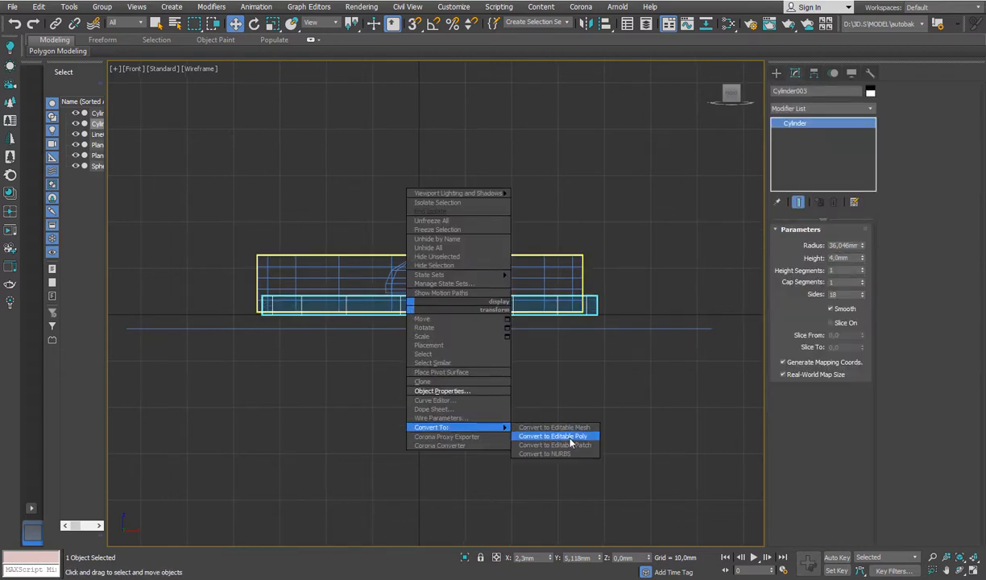
pyautogui.click(569, 439)
pyautogui.press('4')
pyautogui.moveTo(638, 378); pyautogui.dragTo(228, 306)
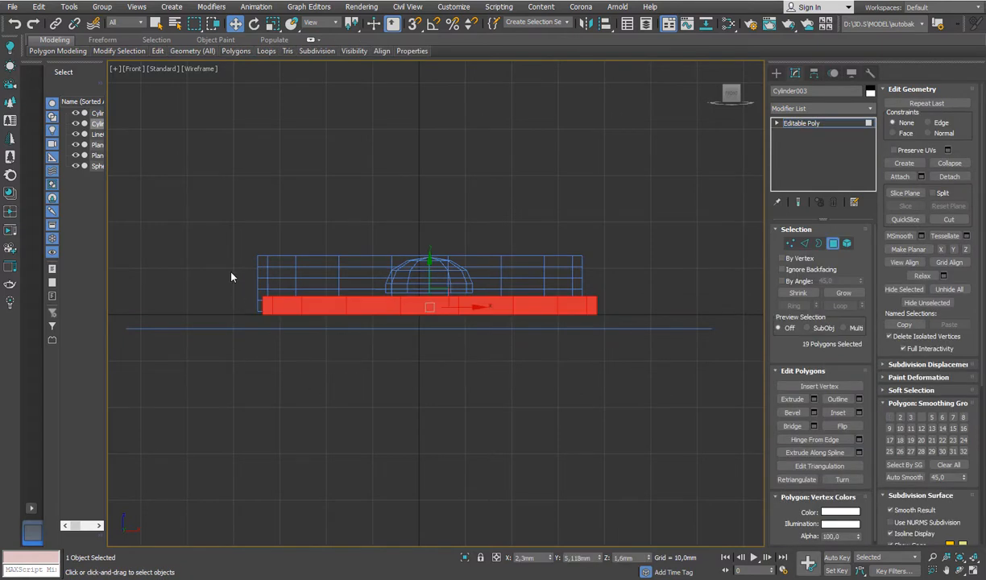
# - Connect the base cylinder's vertical side edges with one edge loop placed just below the top rim
pyautogui.press('2')
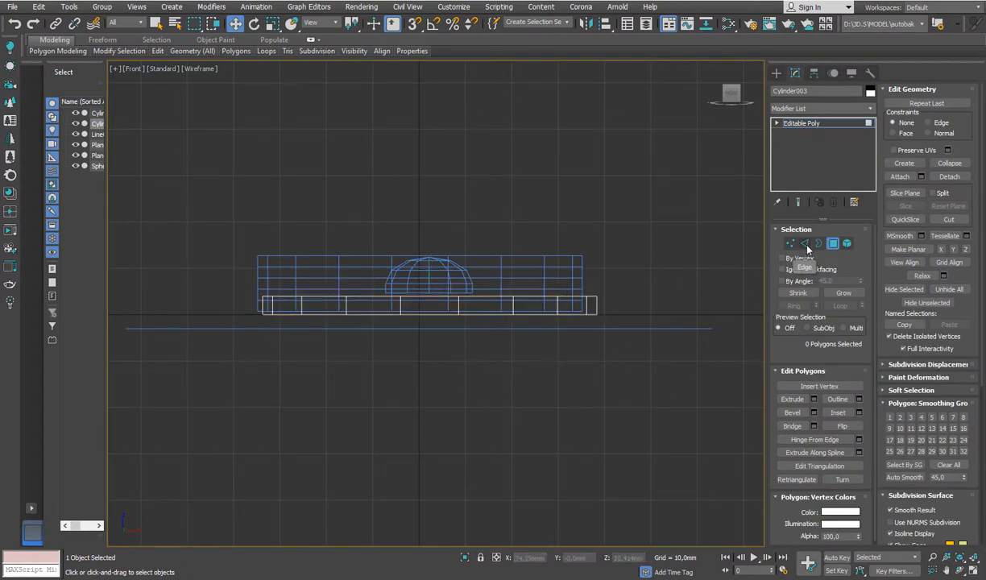
pyautogui.click(858, 440)
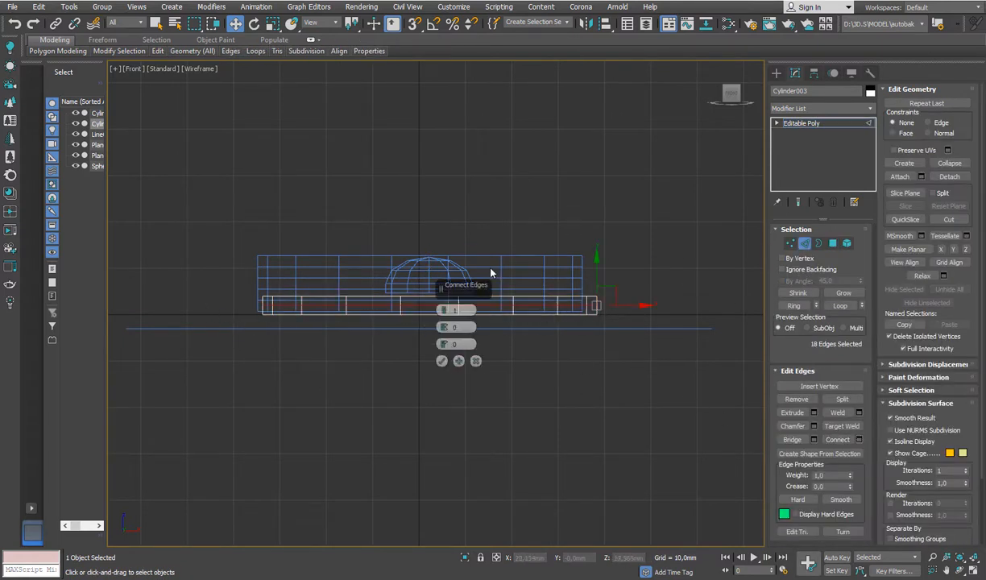
pyautogui.click(441, 361)
# - Inset the base's top polygon narrowly along the rim and again down to a small circle beneath the sphere, deleting the centre polygon
pyautogui.moveTo(435, 253); pyautogui.dragTo(439, 218, button='middle')
pyautogui.press('p')
pyautogui.scroll(4, 363, 337)
pyautogui.keyDown('alt'); pyautogui.moveTo(363, 337); pyautogui.dragTo(402, 325, button='middle'); pyautogui.keyUp('alt')
pyautogui.moveTo(402, 326); pyautogui.dragTo(503, 326, button='middle')
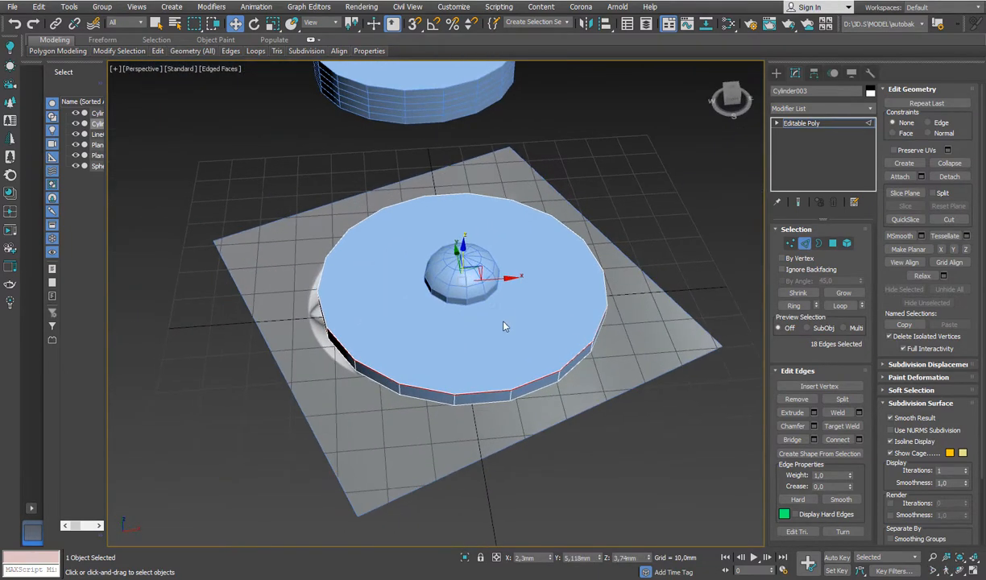
pyautogui.click(834, 242)
pyautogui.click(539, 331)
pyautogui.moveTo(758, 231); pyautogui.dragTo(722, 231, button='middle')
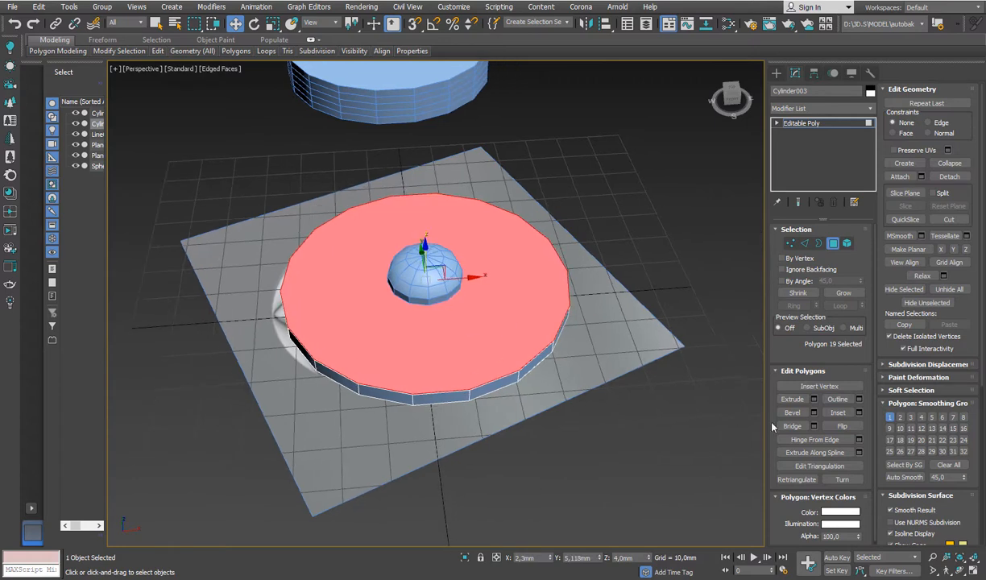
pyautogui.click(837, 412)
pyautogui.moveTo(466, 361); pyautogui.dragTo(452, 240)
pyautogui.scroll(6, 440, 361)
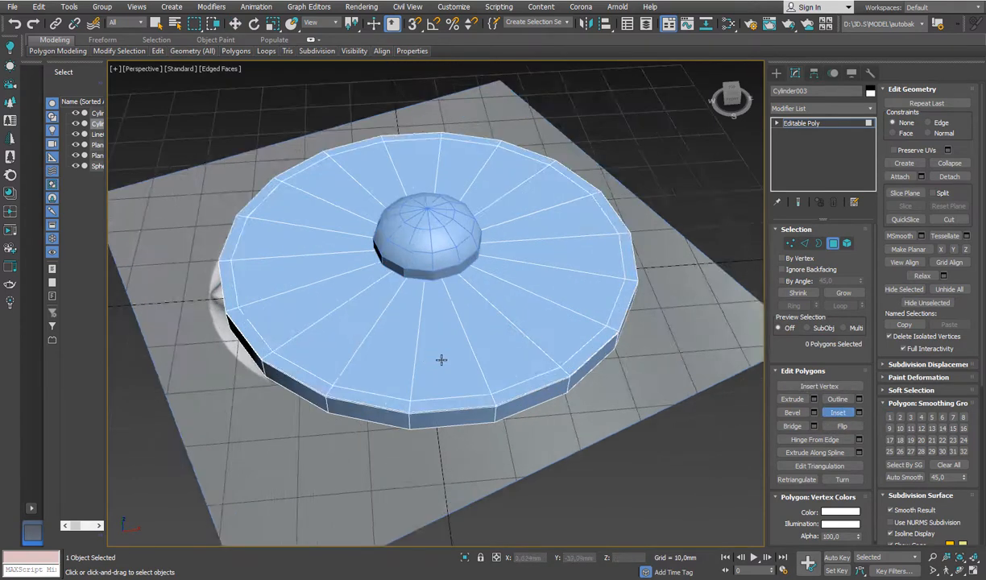
# - Apply TurboSmooth to the base with 3 iterations and Isoline Display enabled
pyautogui.click(803, 108)
pyautogui.moveTo(871, 185); pyautogui.dragTo(882, 465)
pyautogui.click(808, 370)
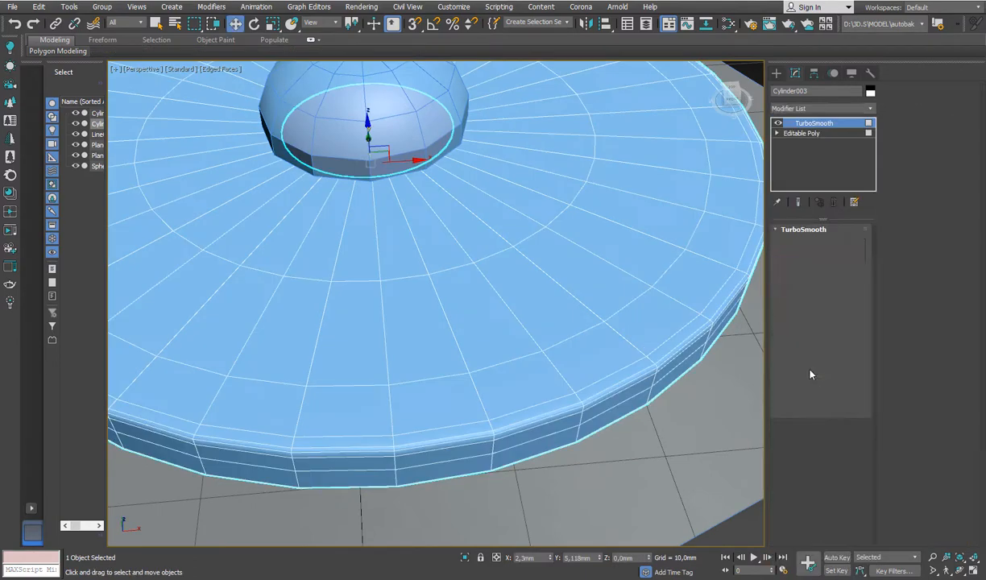
pyautogui.click(858, 248)
pyautogui.click(858, 248)
pyautogui.click(784, 280)
pyautogui.scroll(-3, 478, 374)
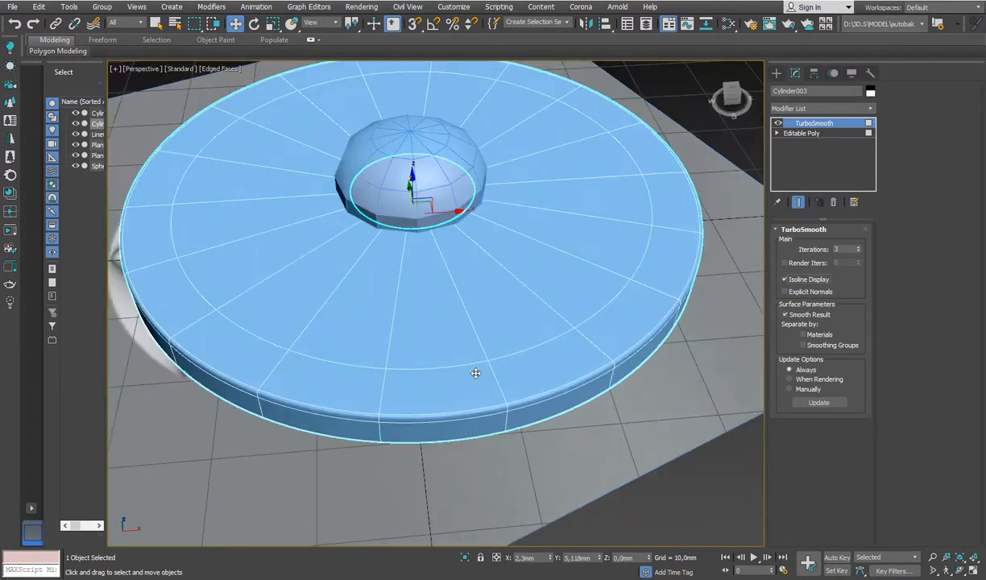
pyautogui.keyDown('alt'); pyautogui.moveTo(438, 385); pyautogui.dragTo(387, 373, button='middle'); pyautogui.keyUp('alt')
pyautogui.rightClick(435, 288)
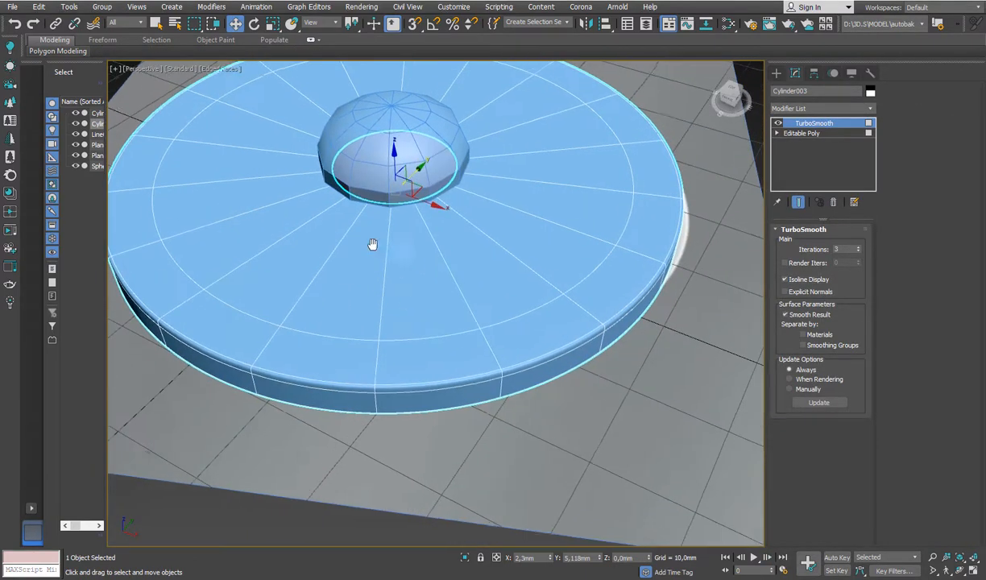
# - Set the base cylinder's X and Y position to 0 mm in the top view
pyautogui.press('t')
pyautogui.scroll(3, 426, 306)
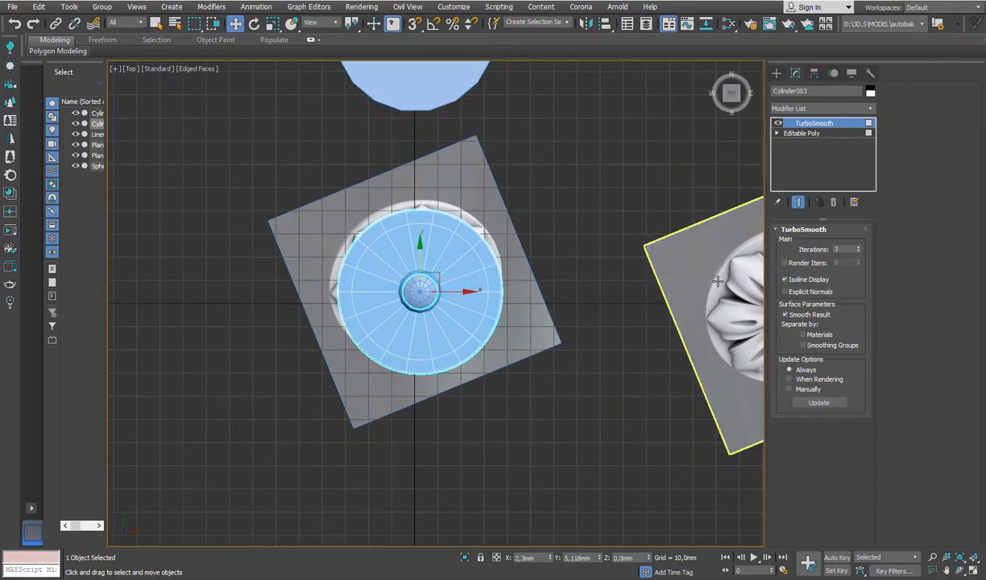
pyautogui.rightClick(551, 558)
pyautogui.rightClick(600, 558)
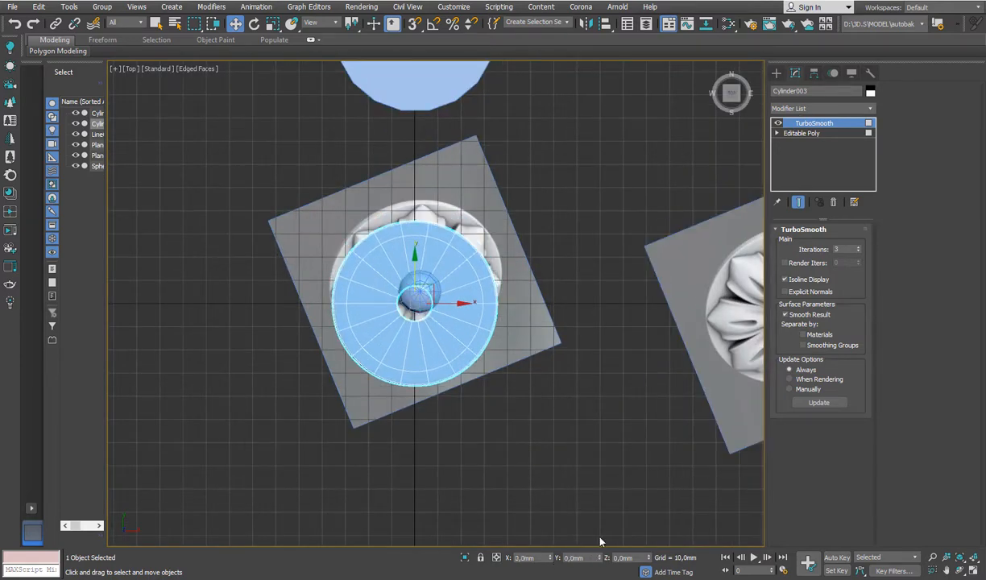
# - Centre the sphere on the origin by setting its X and Y position to 0 mm
pyautogui.moveTo(442, 290); pyautogui.dragTo(440, 285, button='middle')
pyautogui.press('f')
pyautogui.press('t')
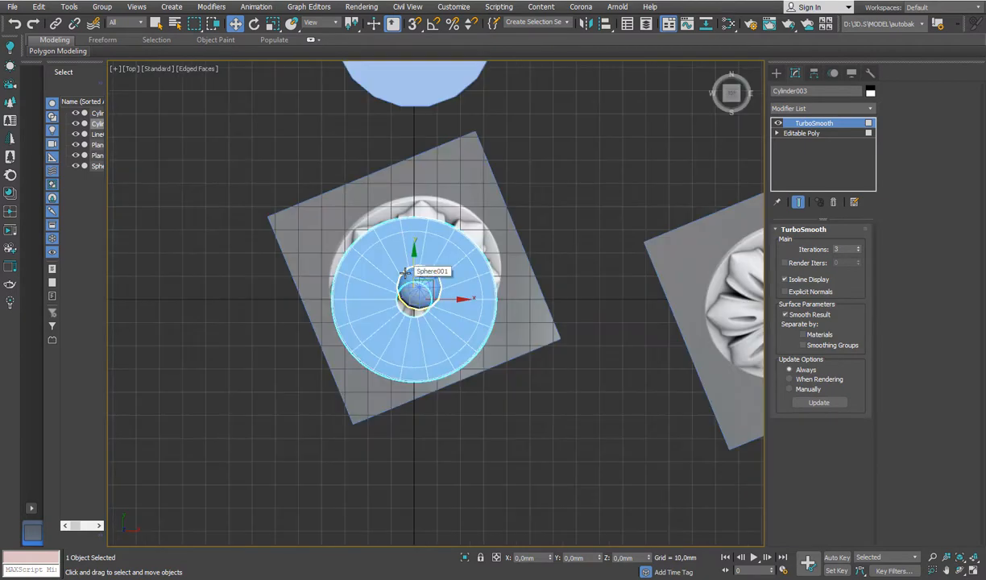
pyautogui.click(417, 278)
pyautogui.rightClick(550, 558)
pyautogui.rightClick(600, 558)
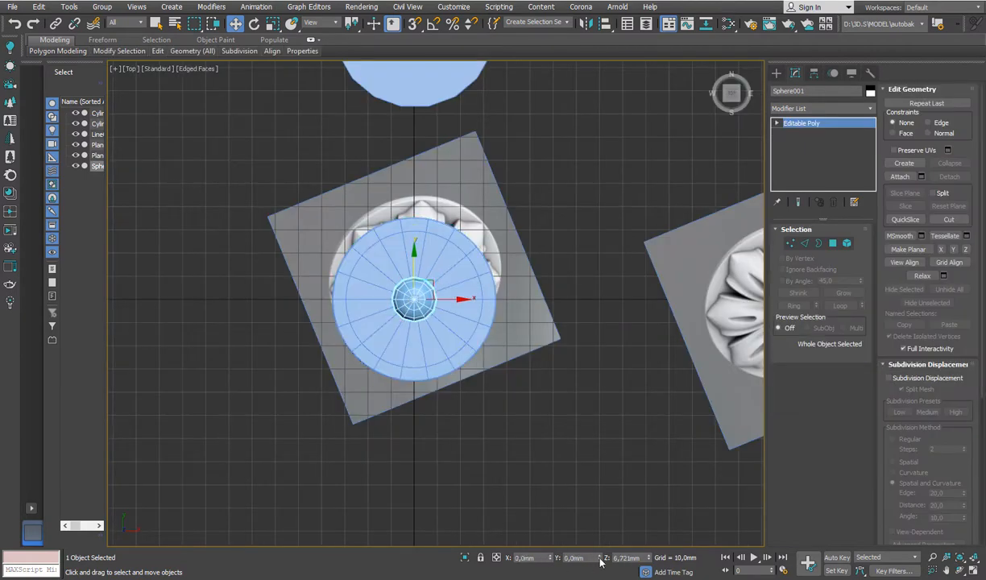
# - Delete the 12 mm high comparison cylinder in the front view
pyautogui.moveTo(440, 294); pyautogui.dragTo(355, 367, button='middle')
pyautogui.press('f')
pyautogui.scroll(3, 414, 242)
pyautogui.scroll(3, 414, 242)
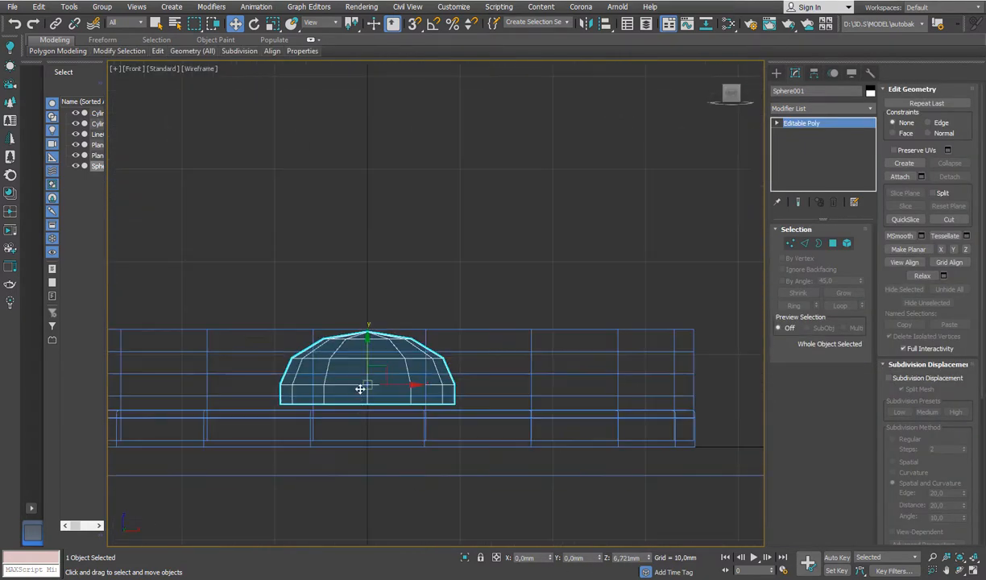
pyautogui.click(532, 335)
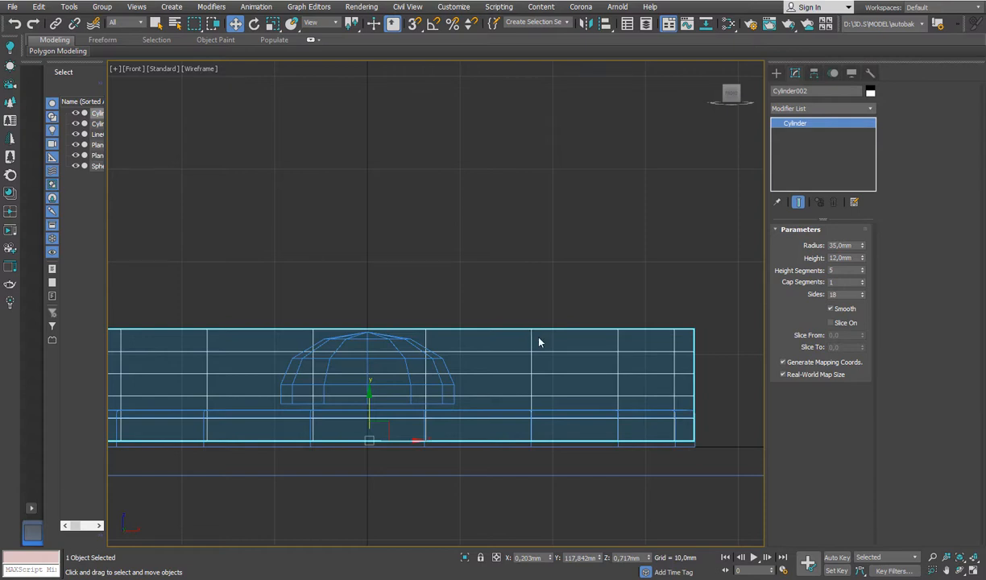
pyautogui.press('Delete')
# - Lower the half sphere about 0.8 mm so it rests on the top of the smoothed base
pyautogui.moveTo(509, 333); pyautogui.dragTo(558, 267, button='middle')
pyautogui.click(422, 270)
pyautogui.moveTo(420, 275); pyautogui.dragTo(419, 281)
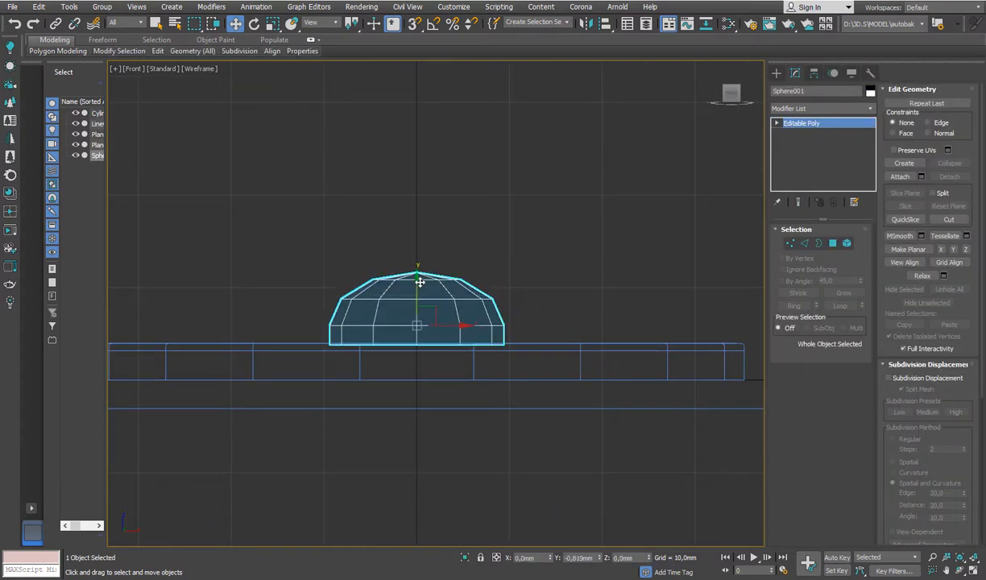
pyautogui.scroll(-3, 433, 286)
pyautogui.scroll(3, 443, 282)
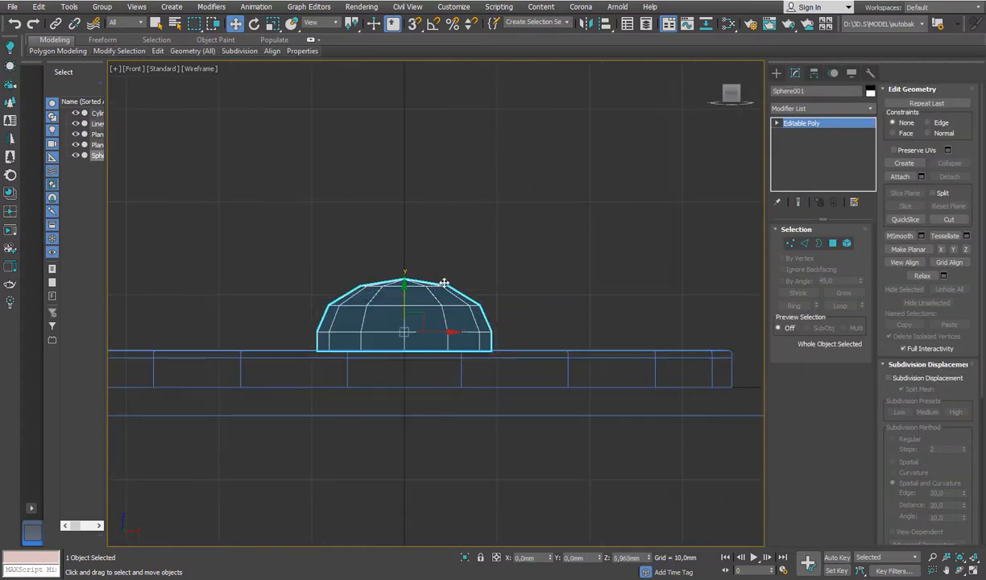
# - Apply TurboSmooth to the half sphere with 3 iterations and Isoline Display enabled
pyautogui.click(846, 109)
pyautogui.scroll(-5, 806, 356)
pyautogui.click(787, 351)
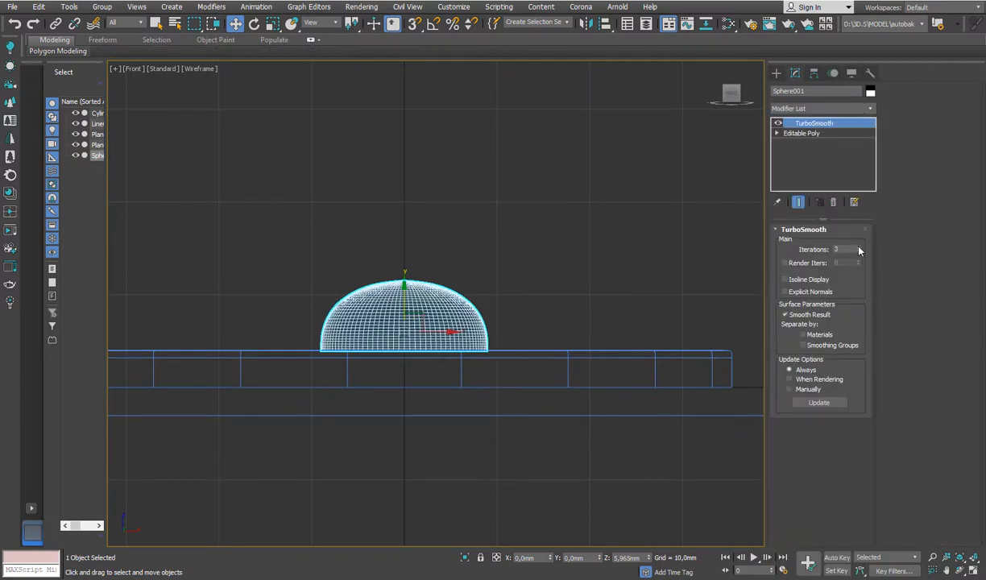
pyautogui.click(786, 280)
# - Move the reference image plane lying under the round base clear of the model in the top view
pyautogui.moveTo(411, 334); pyautogui.dragTo(424, 314, button='middle')
pyautogui.press('t')
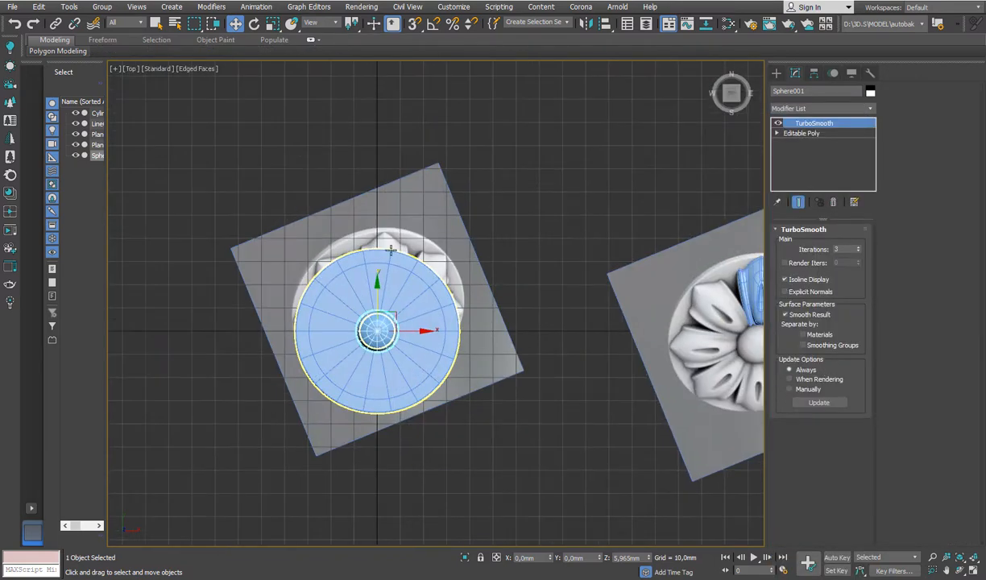
pyautogui.click(417, 276)
pyautogui.moveTo(391, 298); pyautogui.dragTo(182, 152)
# - Move the smoothed petal from the other reference image onto the round base, directly above the half sphere in the top view
pyautogui.moveTo(553, 312); pyautogui.dragTo(504, 307, button='middle')
pyautogui.click(714, 268)
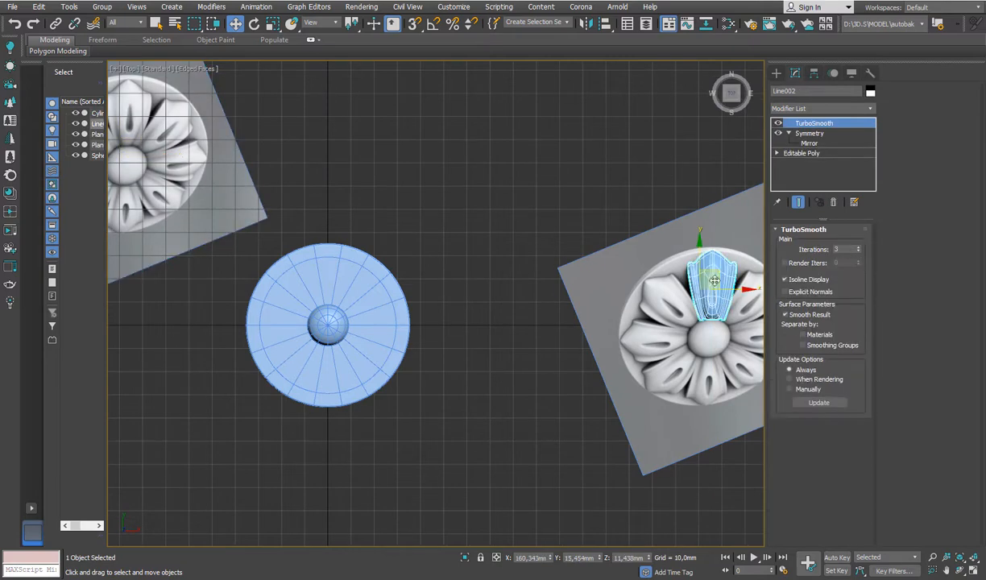
pyautogui.moveTo(715, 266); pyautogui.dragTo(331, 269)
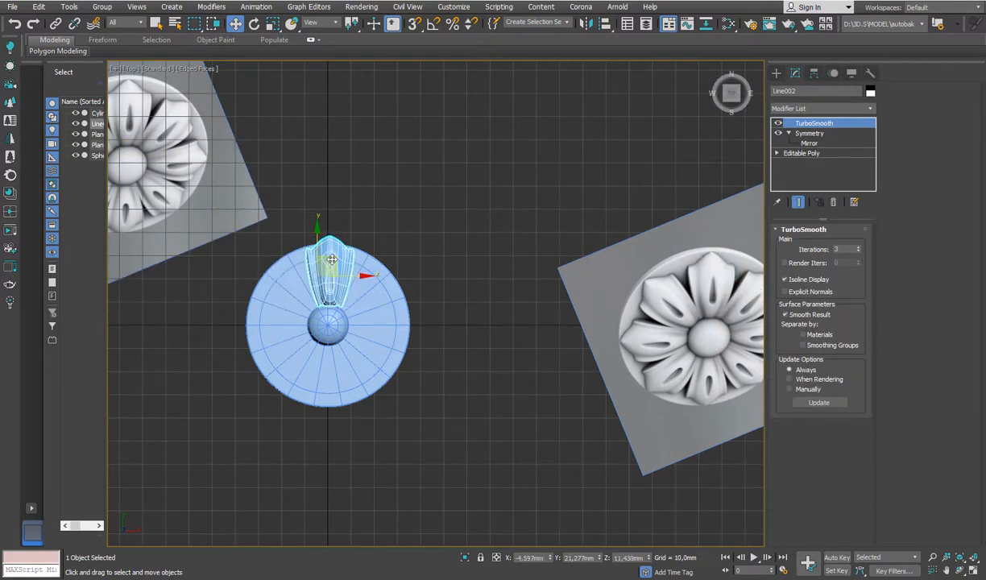
pyautogui.scroll(5, 306, 276)
# - Center the petal's pivot to the object and set the petal's X position to 0 mm
pyautogui.click(813, 73)
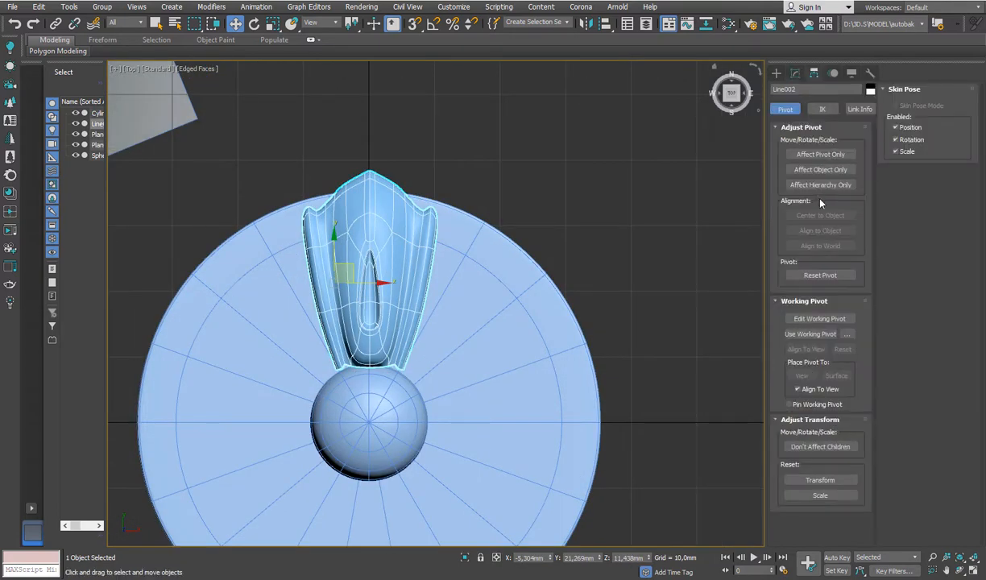
pyautogui.click(820, 154)
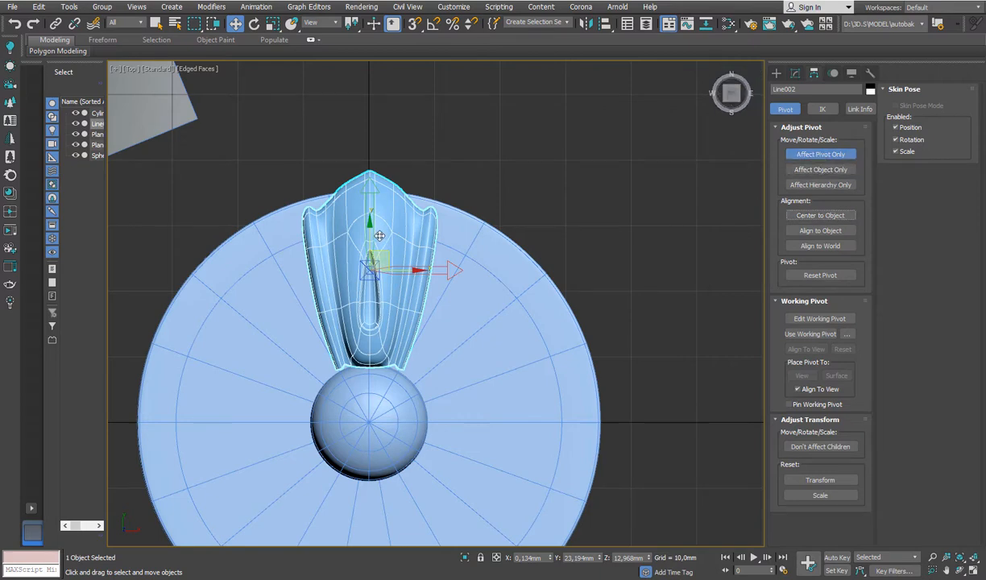
pyautogui.click(819, 154)
pyautogui.moveTo(540, 240); pyautogui.dragTo(603, 161, button='middle')
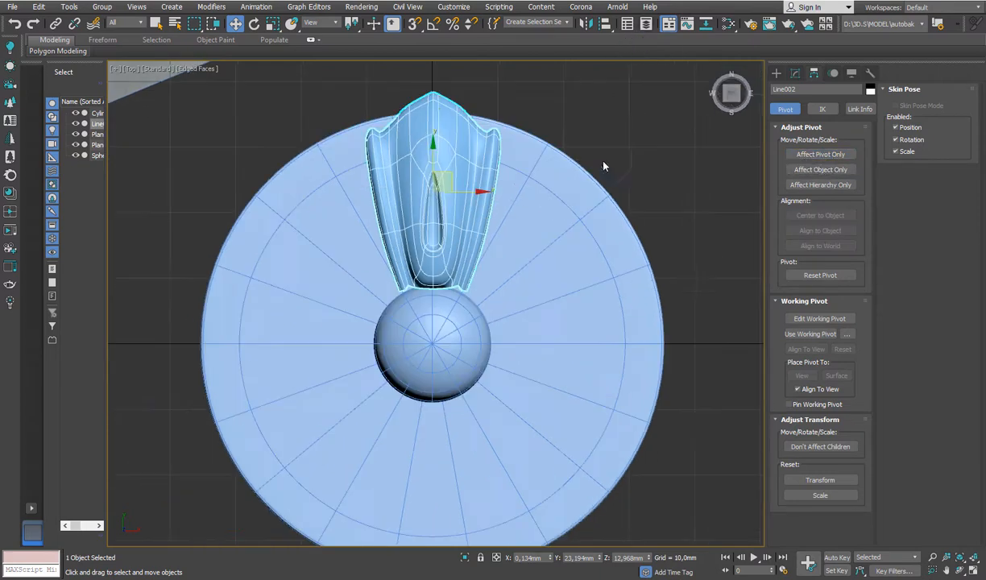
pyautogui.rightClick(550, 558)
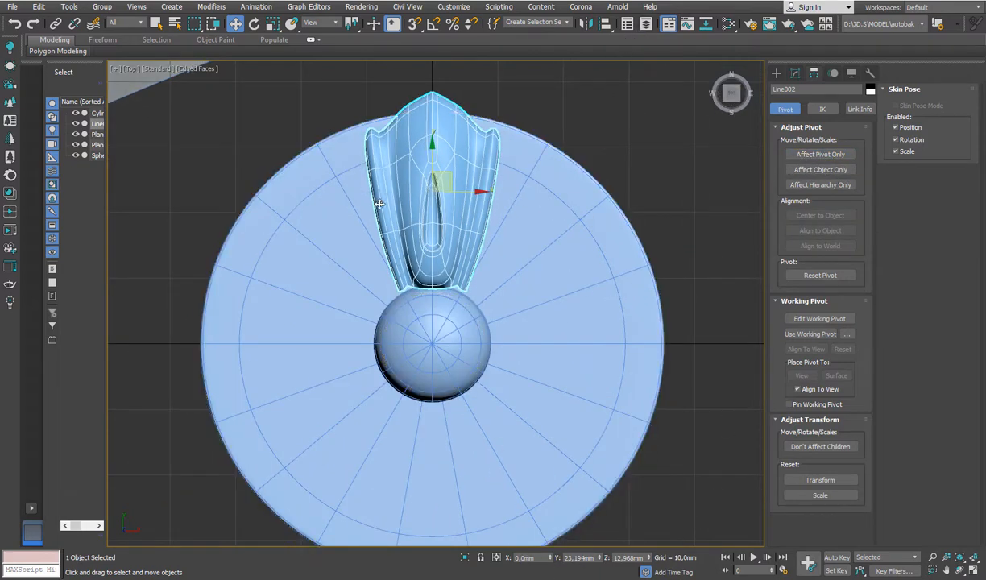
# - Lower the petal onto the base in the left view and scale it down uniformly to 14.49%
pyautogui.scroll(-4, 467, 223)
pyautogui.moveTo(478, 235); pyautogui.dragTo(513, 273, button='middle')
pyautogui.scroll(4, 467, 220)
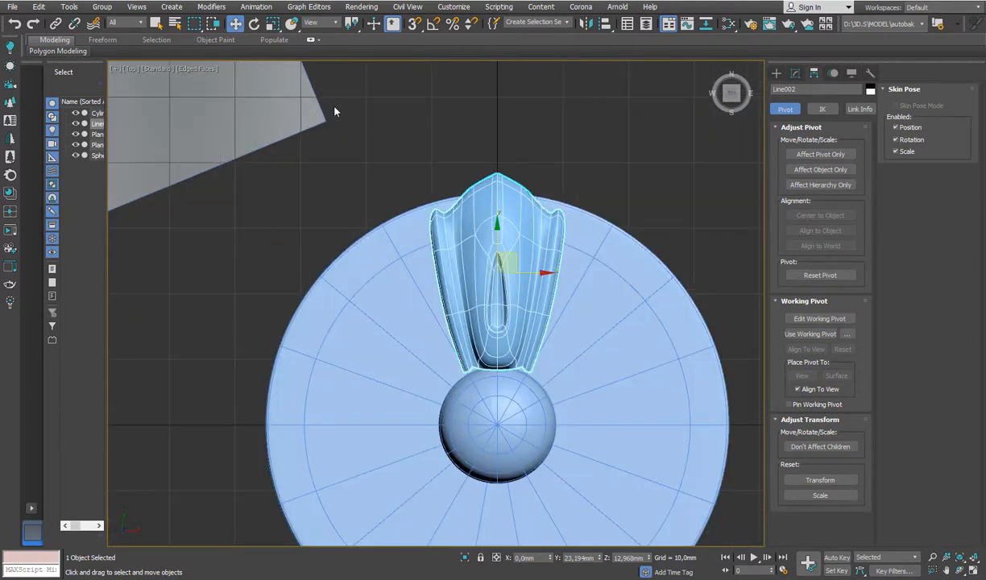
pyautogui.rightClick(274, 26)
pyautogui.moveTo(434, 175); pyautogui.dragTo(480, 114, button='middle')
pyautogui.press('l')
pyautogui.click(235, 23)
pyautogui.moveTo(411, 240); pyautogui.dragTo(409, 288)
pyautogui.click(273, 23)
pyautogui.moveTo(219, 139); pyautogui.dragTo(229, 232)
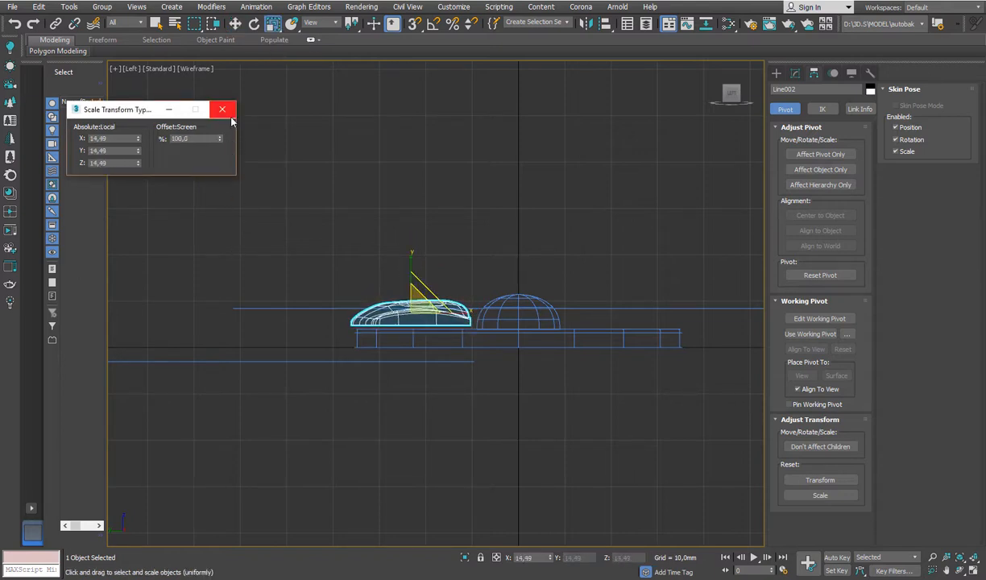
pyautogui.click(230, 113)
# - Move the petal to about 20.6 mm in Y so its inner end meets the half sphere
pyautogui.click(235, 25)
pyautogui.moveTo(450, 312); pyautogui.dragTo(463, 312)
pyautogui.moveTo(443, 237); pyautogui.dragTo(439, 217, button='middle')
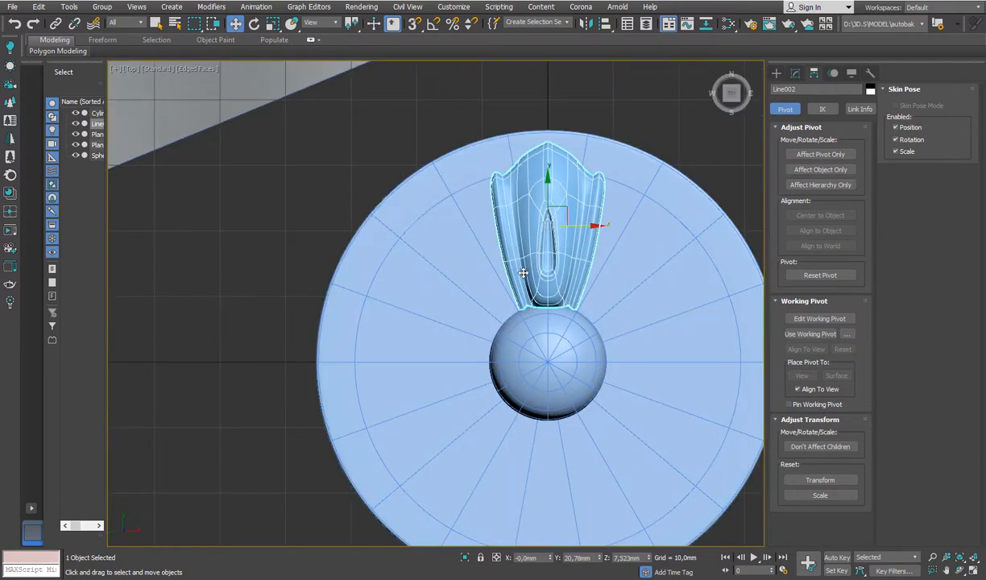
pyautogui.moveTo(500, 226); pyautogui.dragTo(495, 302, button='middle')
pyautogui.moveTo(499, 318); pyautogui.dragTo(498, 260)
pyautogui.scroll(-5, 499, 258)
pyautogui.scroll(4, 505, 318)
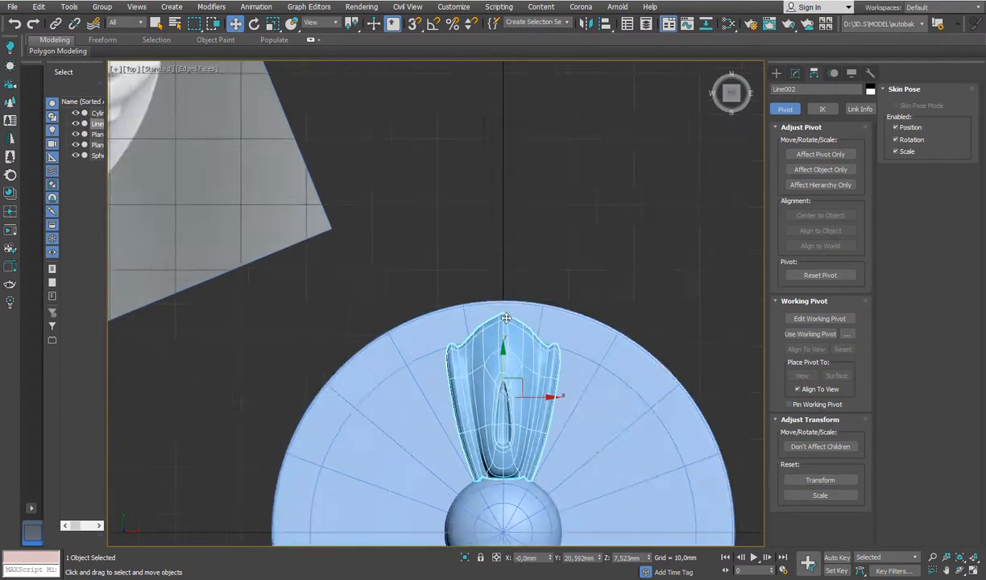
pyautogui.scroll(3, 506, 318)
pyautogui.scroll(-3, 507, 302)
pyautogui.scroll(5, 507, 278)
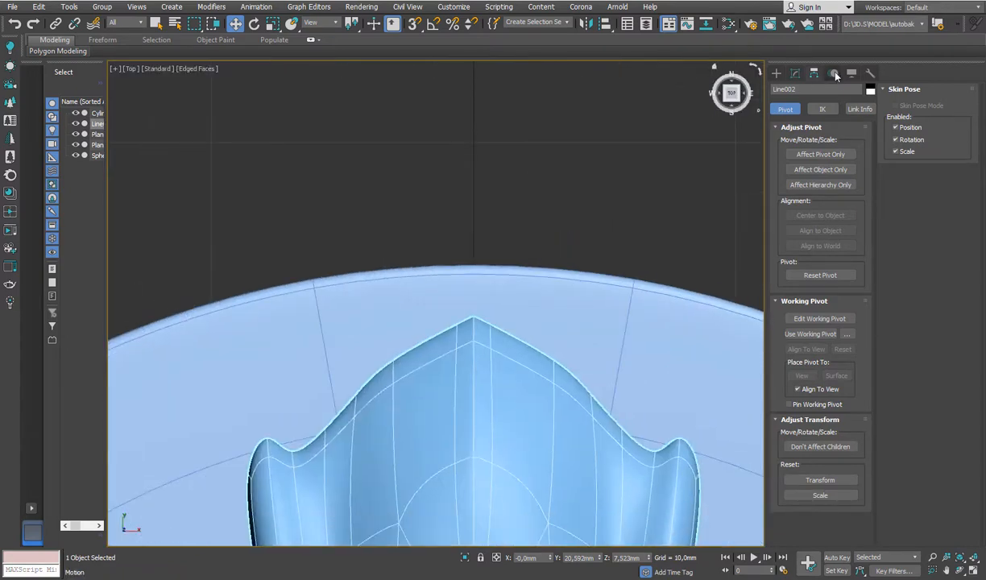
pyautogui.click(795, 73)
pyautogui.click(813, 74)
pyautogui.click(851, 73)
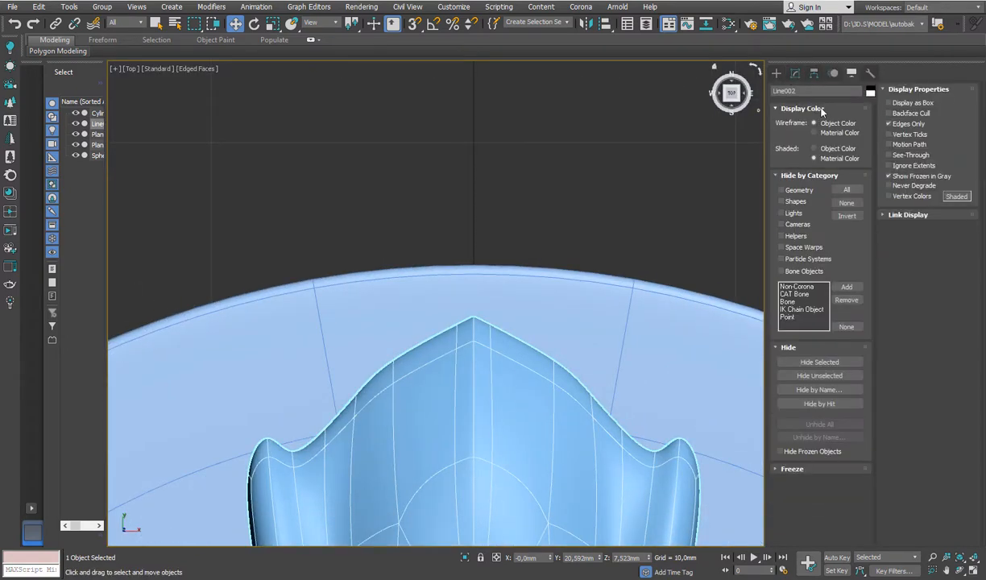
pyautogui.click(795, 73)
pyautogui.click(777, 74)
pyautogui.scroll(-6, 539, 150)
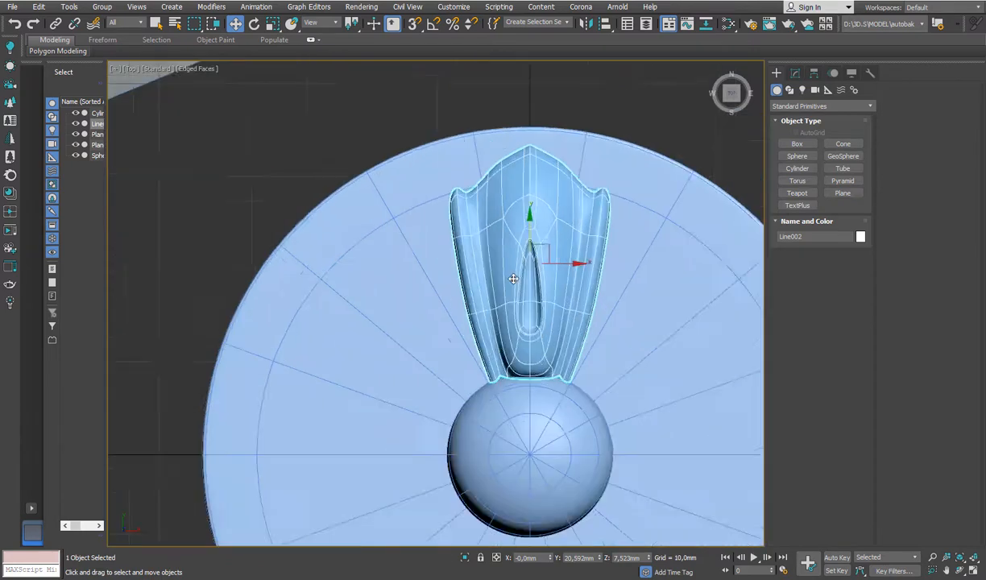
pyautogui.click(607, 25)
pyautogui.click(512, 353)
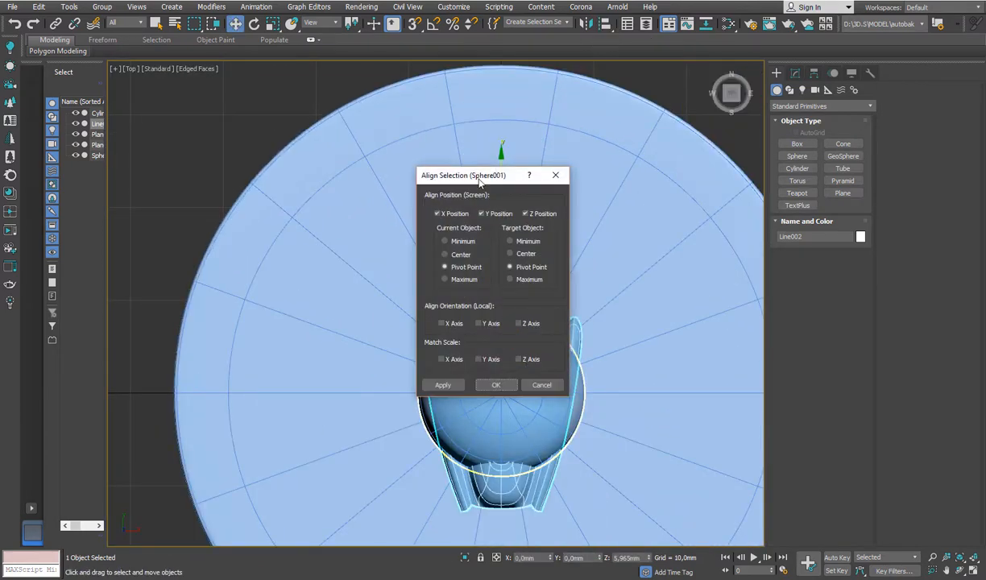
pyautogui.click(541, 385)
# - Align only the petal's pivot to the half sphere's pivot point in X, Y and Z
pyautogui.click(813, 74)
pyautogui.click(819, 154)
pyautogui.click(607, 26)
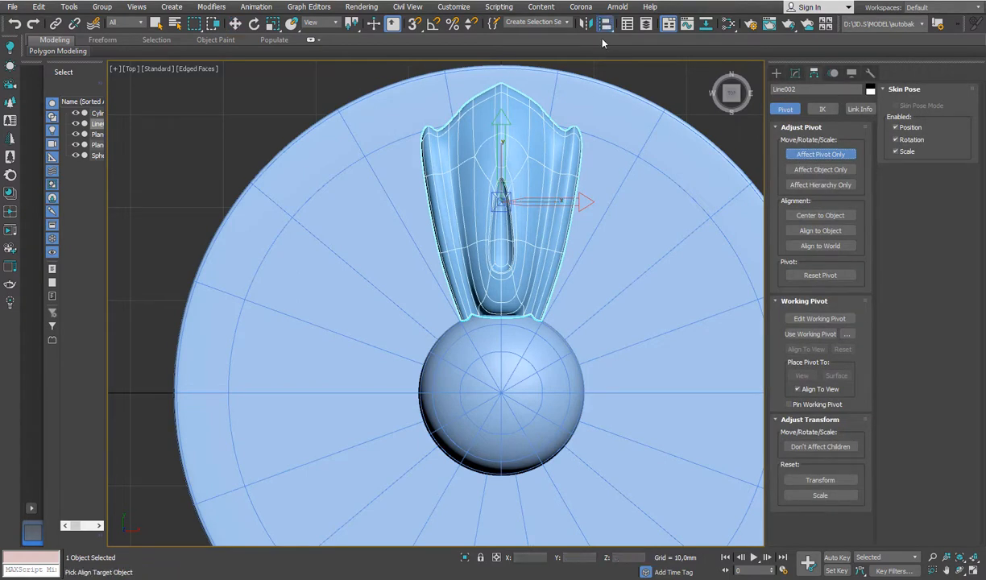
pyautogui.click(531, 331)
pyautogui.click(496, 385)
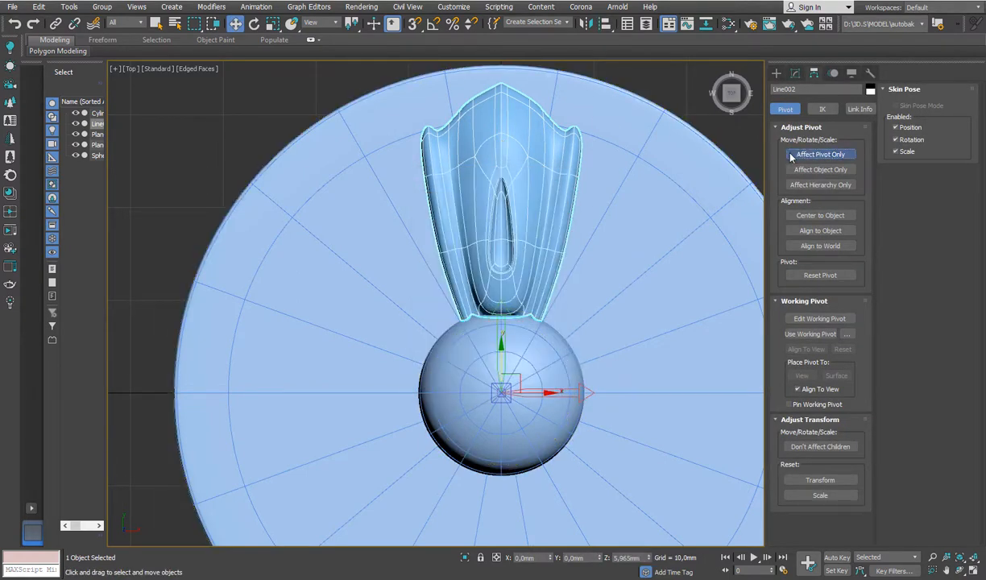
pyautogui.click(792, 156)
# - Set up an array of petal instances with a total Z rotation of 360 degrees and preview it
pyautogui.scroll(-4, 475, 173)
pyautogui.scroll(4, 497, 155)
pyautogui.click(70, 7)
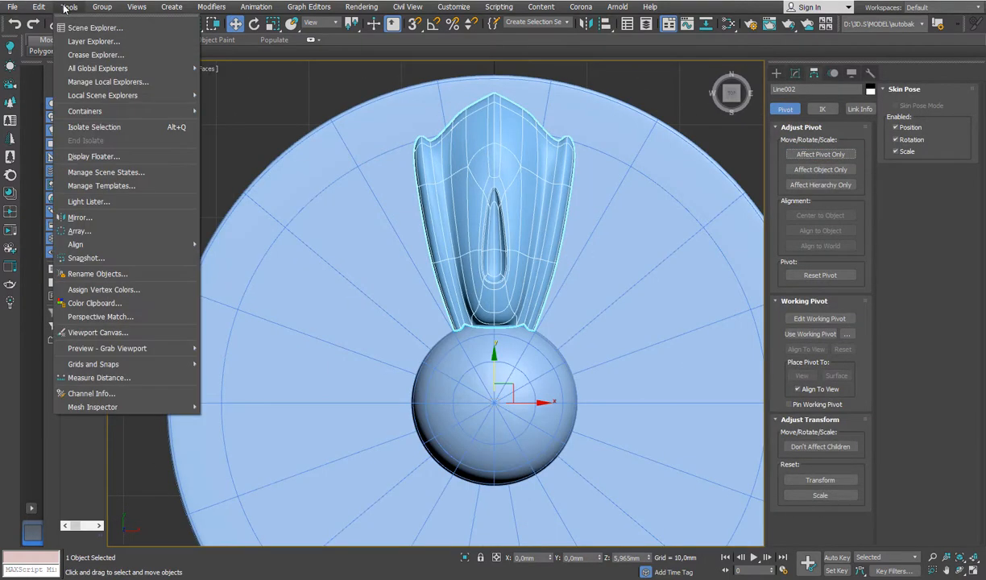
pyautogui.click(81, 220)
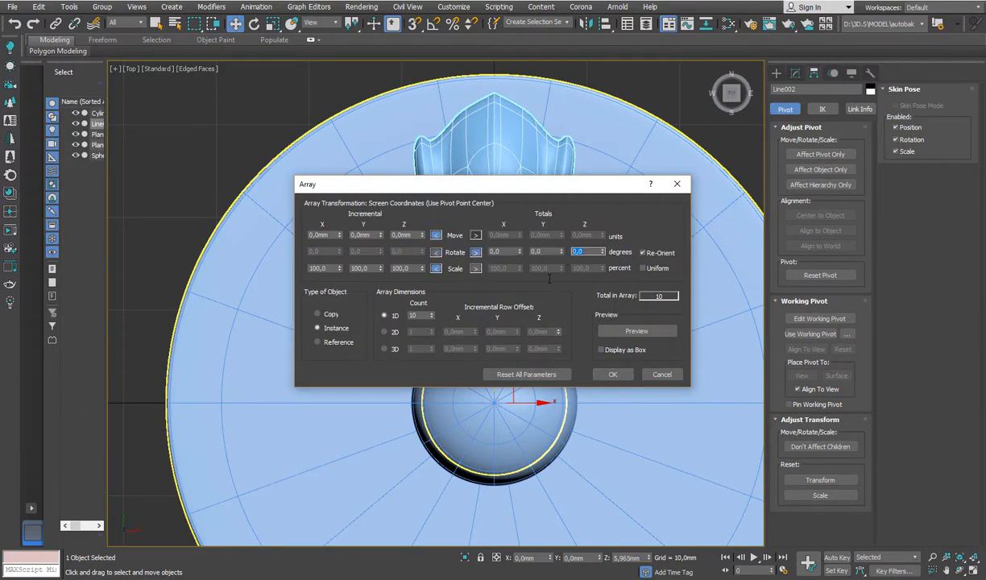
pyautogui.click(627, 331)
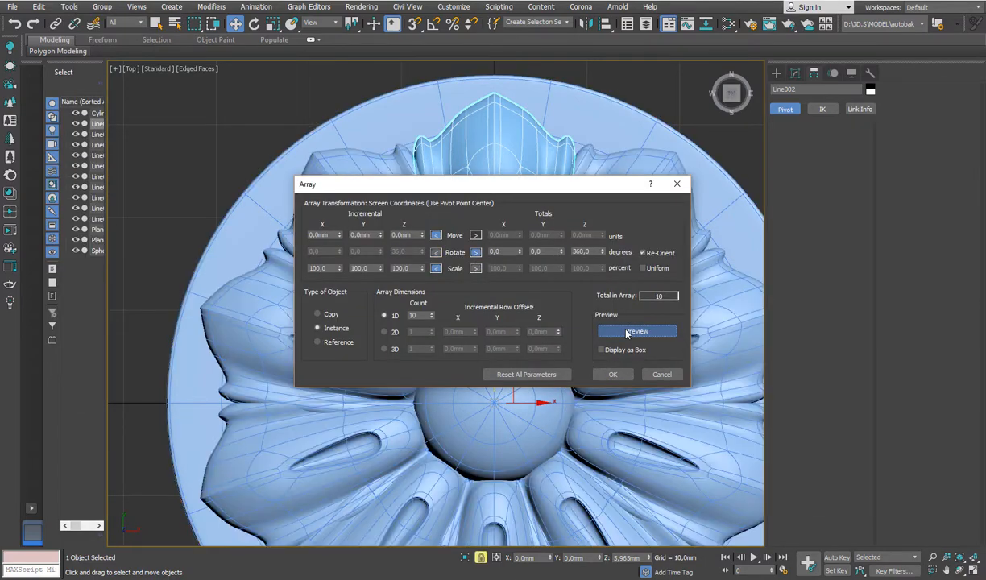
# - Set the array count to 8 and create the ring of petal instances around the half sphere
pyautogui.moveTo(538, 192); pyautogui.dragTo(975, 183)
pyautogui.scroll(-5, 483, 355)
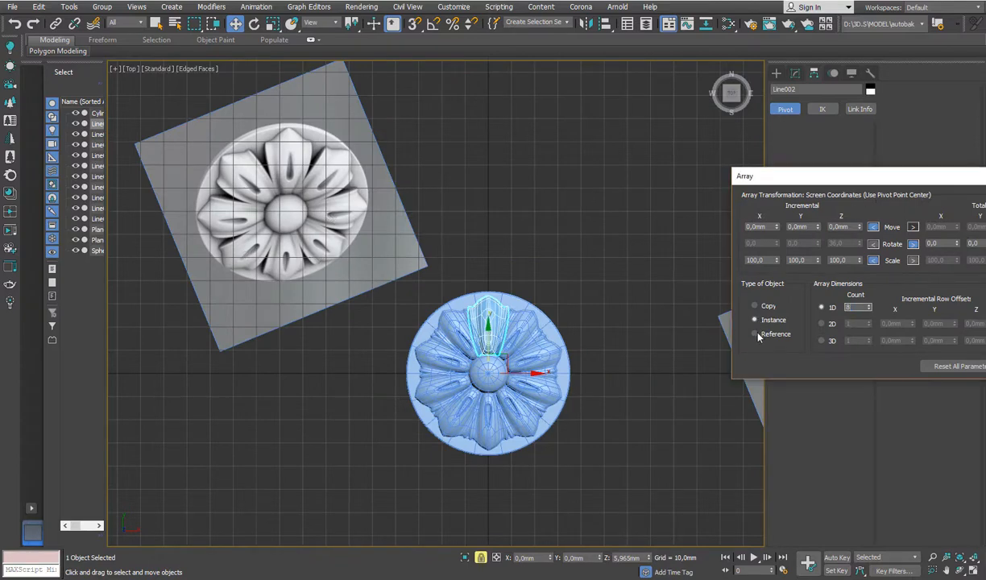
pyautogui.moveTo(922, 179); pyautogui.dragTo(780, 152)
pyautogui.scroll(6, 418, 358)
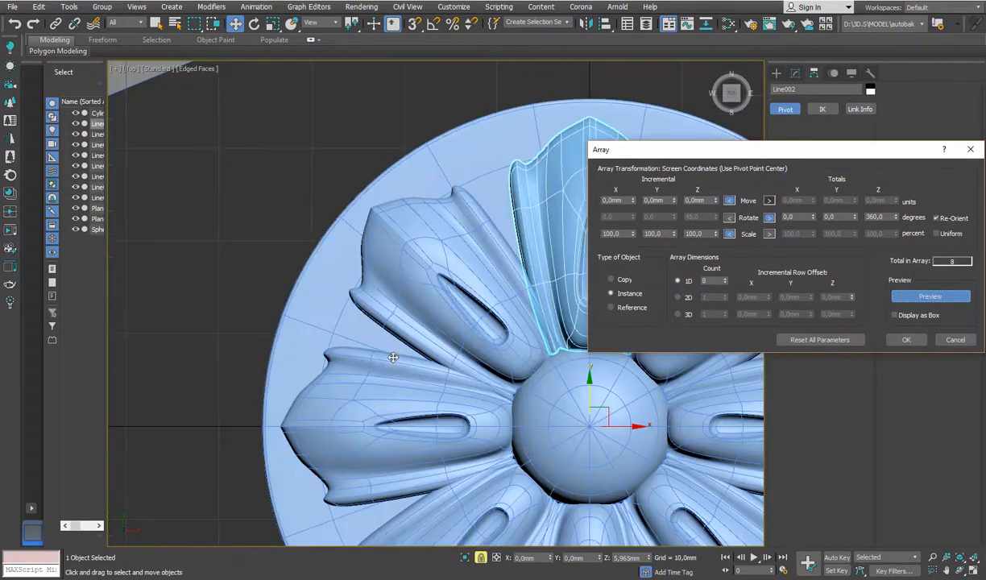
pyautogui.click(905, 339)
# - Lengthen the top petal by moving the outer vertices of its Editable Poly base mesh slightly outward along Y
pyautogui.scroll(-5, 524, 362)
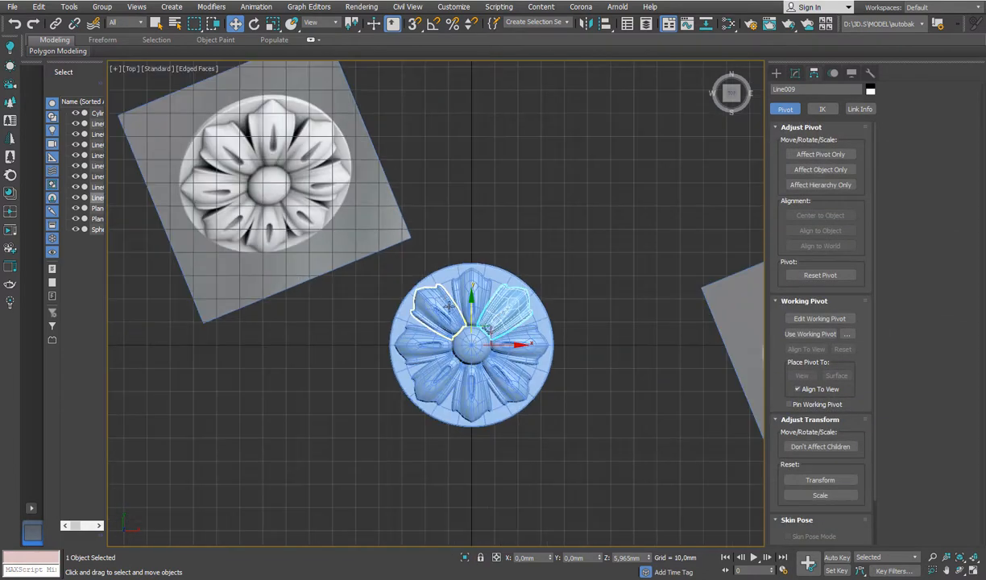
pyautogui.scroll(7, 451, 282)
pyautogui.click(795, 74)
pyautogui.click(806, 153)
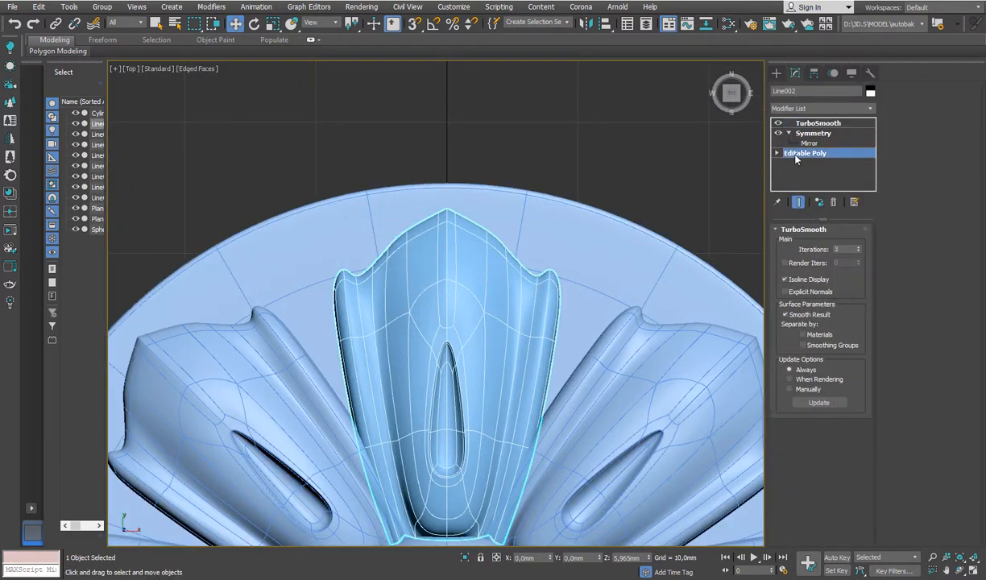
pyautogui.press('1')
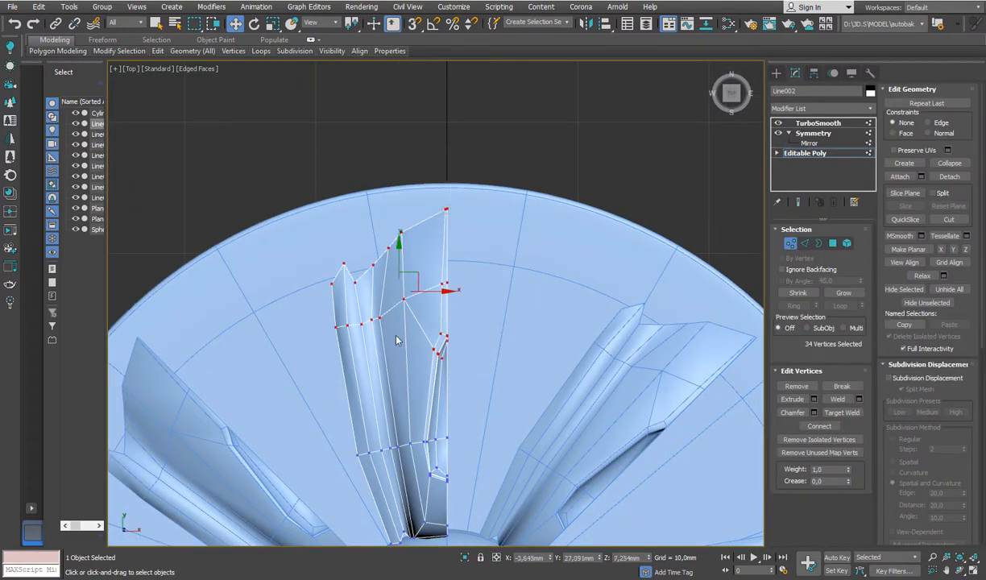
pyautogui.moveTo(384, 243); pyautogui.dragTo(384, 226)
pyautogui.moveTo(345, 409); pyautogui.dragTo(357, 328, button='middle')
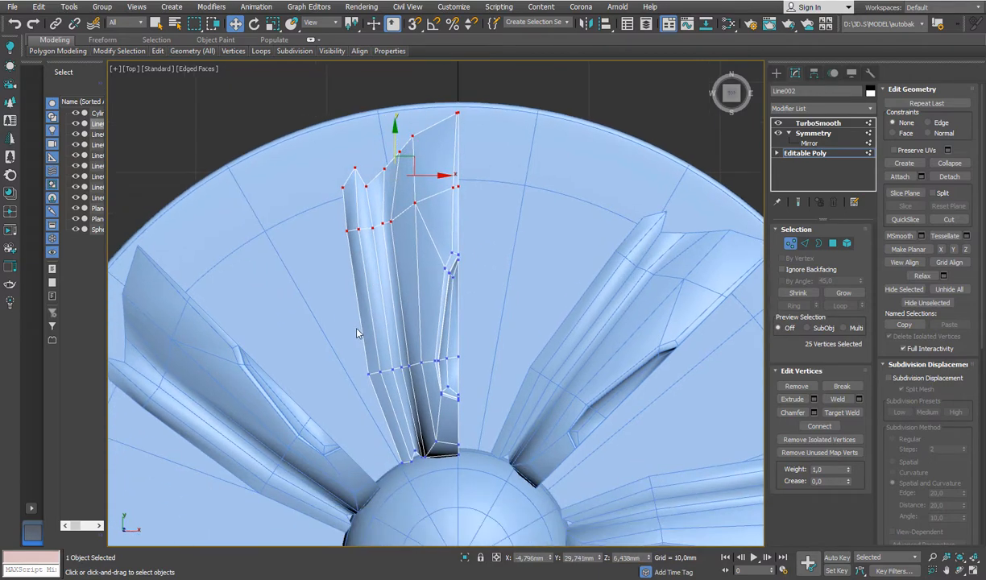
pyautogui.moveTo(436, 308); pyautogui.dragTo(436, 296)
# - Adjust the lower vertices along the petal's outer side and at its side tip in the perspective view
pyautogui.press('p')
pyautogui.scroll(-4, 418, 322)
pyautogui.keyDown('alt'); pyautogui.moveTo(382, 387); pyautogui.dragTo(487, 267, button='middle'); pyautogui.keyUp('alt')
pyautogui.scroll(4, 488, 268)
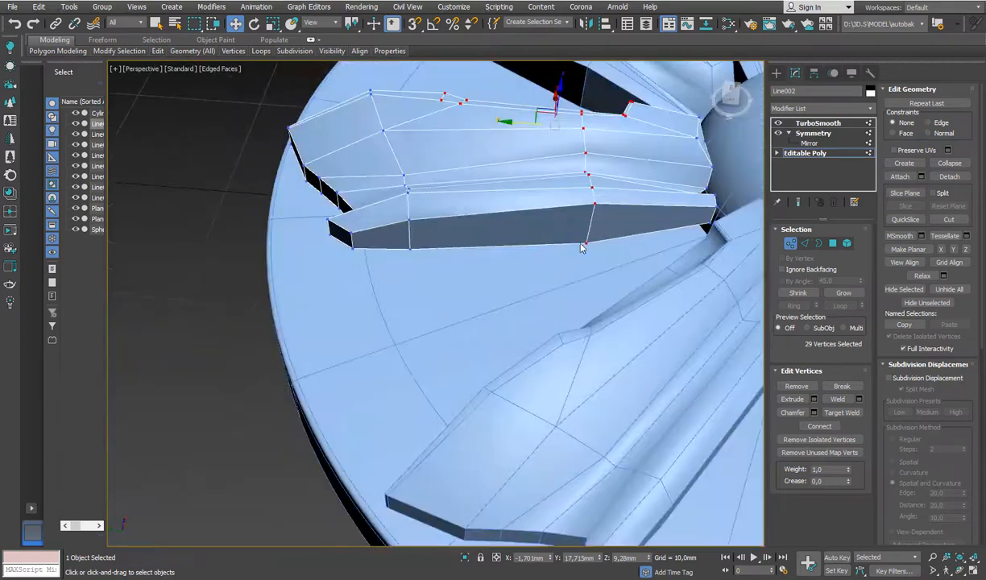
pyautogui.keyDown('ctrl'); pyautogui.click(409, 249); pyautogui.keyUp('ctrl')
pyautogui.keyDown('alt'); pyautogui.moveTo(418, 262); pyautogui.dragTo(528, 339, button='middle'); pyautogui.keyUp('alt')
pyautogui.moveTo(477, 216); pyautogui.dragTo(488, 229)
pyautogui.scroll(3, 373, 297)
pyautogui.moveTo(312, 338); pyautogui.dragTo(307, 343)
pyautogui.keyDown('alt'); pyautogui.moveTo(309, 343); pyautogui.dragTo(322, 380, button='middle'); pyautogui.keyUp('alt')
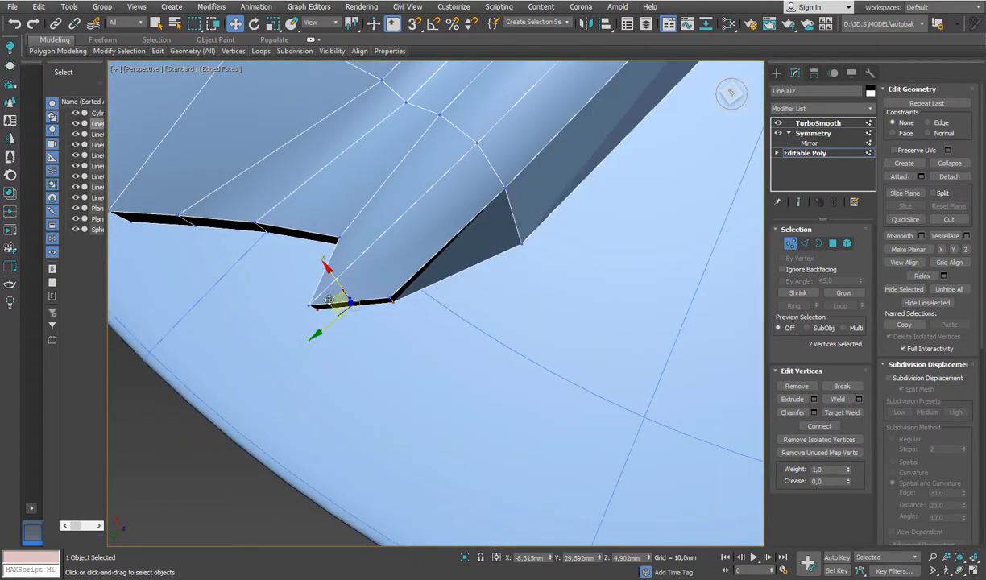
pyautogui.moveTo(337, 301); pyautogui.dragTo(340, 314)
pyautogui.keyDown('alt'); pyautogui.moveTo(347, 316); pyautogui.dragTo(582, 254, button='middle'); pyautogui.keyUp('alt')
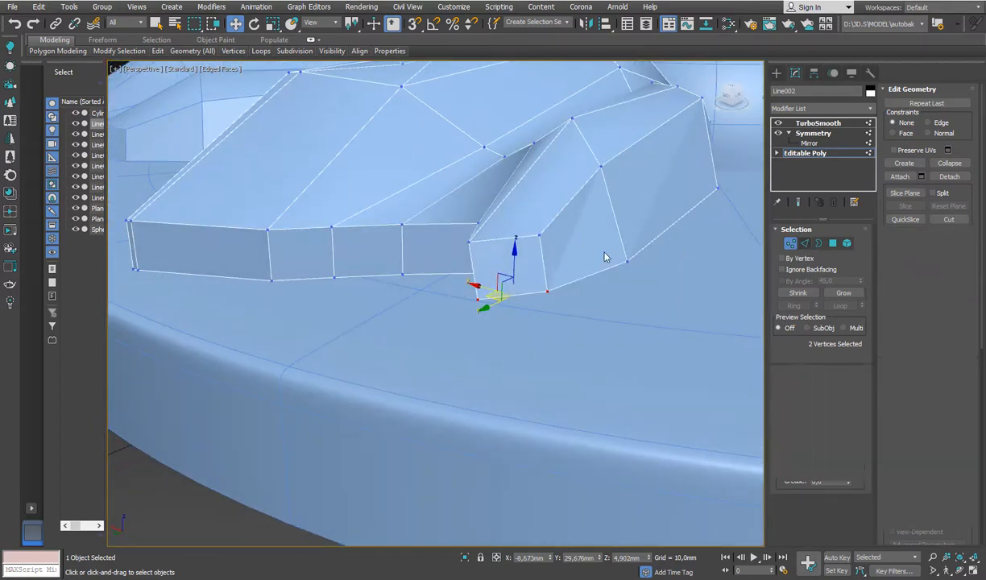
# - Select the ring of vertical edges around the petal's outer wall and connect them with one new edge loop, showing the smoothed end result
pyautogui.press('2')
pyautogui.click(548, 270)
pyautogui.click(795, 306)
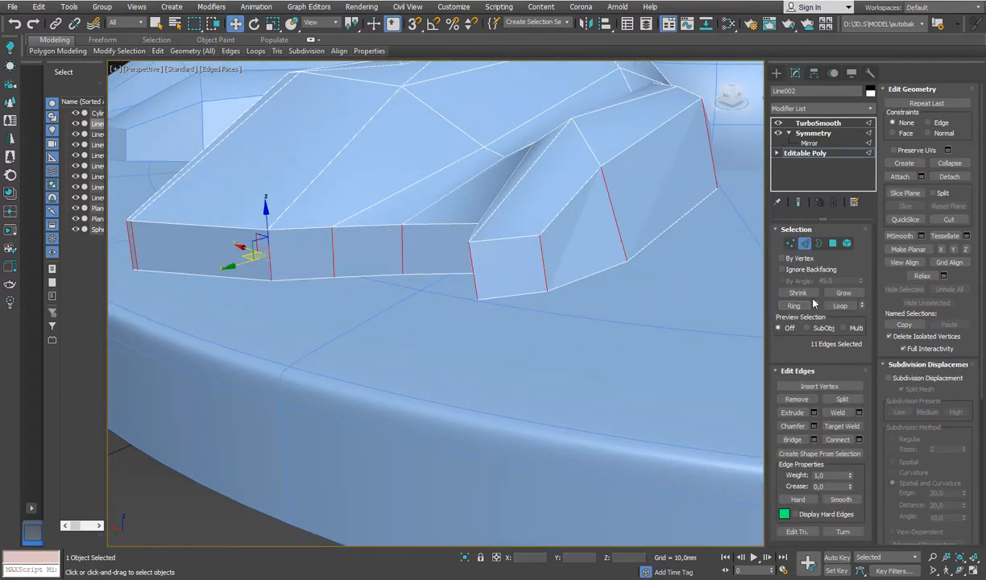
pyautogui.click(798, 202)
pyautogui.scroll(-4, 475, 339)
pyautogui.keyDown('alt'); pyautogui.moveTo(466, 338); pyautogui.dragTo(510, 329, button='middle'); pyautogui.keyUp('alt')
pyautogui.keyDown('alt'); pyautogui.moveTo(336, 301); pyautogui.dragTo(346, 330, button='middle'); pyautogui.keyUp('alt')
pyautogui.scroll(5, 346, 330)
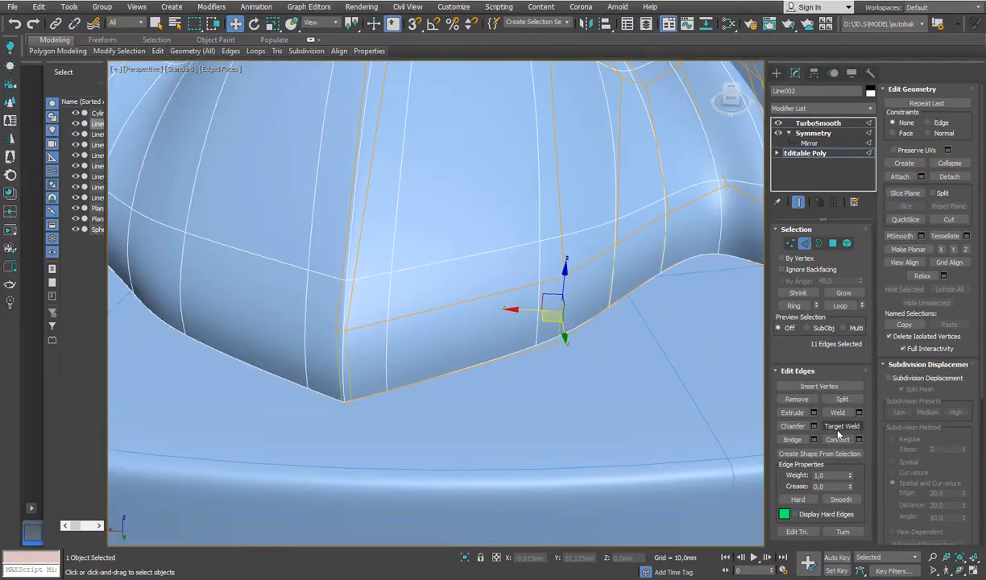
pyautogui.click(858, 440)
pyautogui.moveTo(444, 344); pyautogui.dragTo(425, 117)
pyautogui.scroll(-5, 487, 149)
pyautogui.moveTo(487, 149); pyautogui.dragTo(397, 271, button='middle')
pyautogui.click(441, 361)
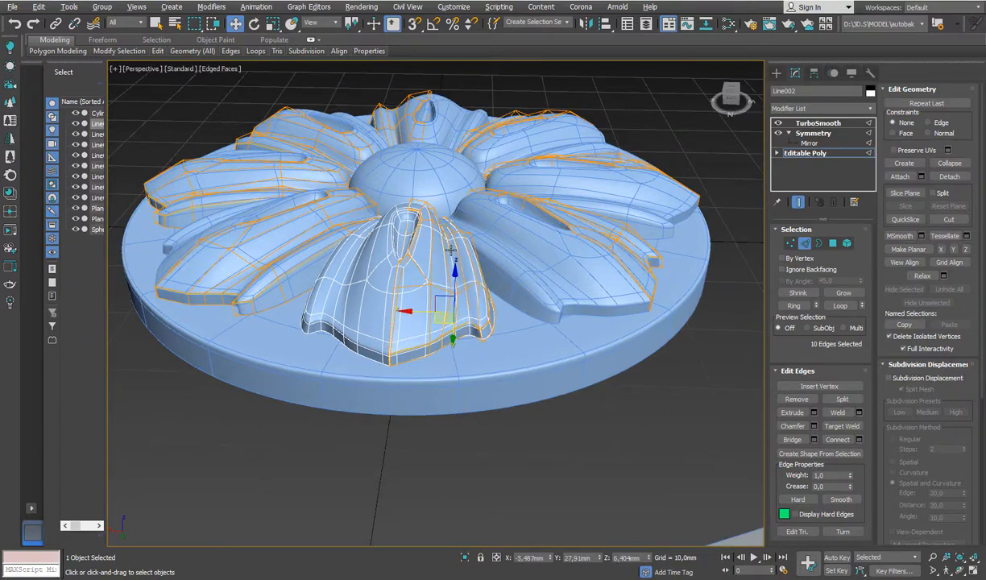
pyautogui.keyDown('alt'); pyautogui.moveTo(451, 250); pyautogui.dragTo(415, 266, button='middle'); pyautogui.keyUp('alt')
pyautogui.scroll(3, 483, 312)
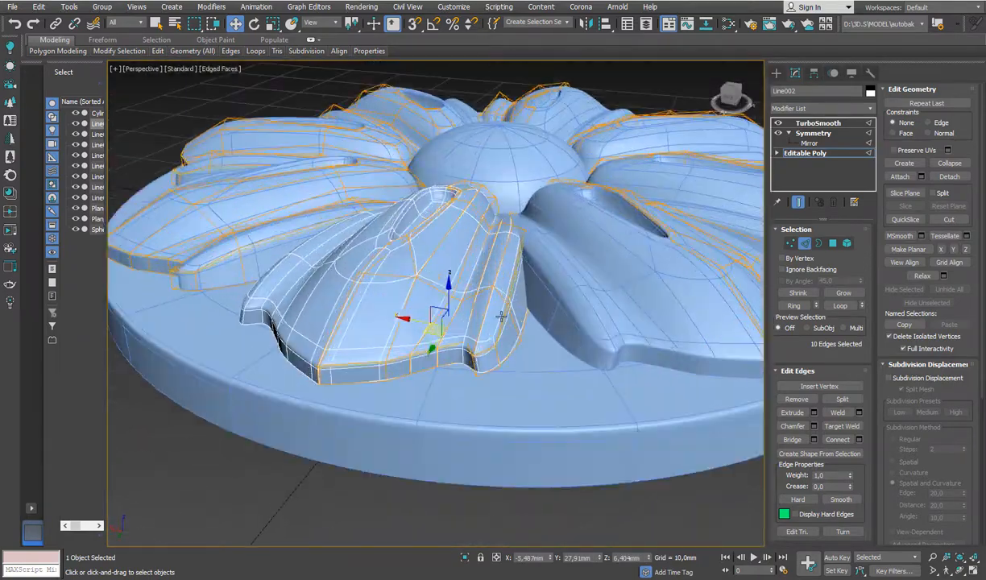
pyautogui.keyDown('alt'); pyautogui.moveTo(471, 352); pyautogui.dragTo(468, 299, button='middle'); pyautogui.keyUp('alt')
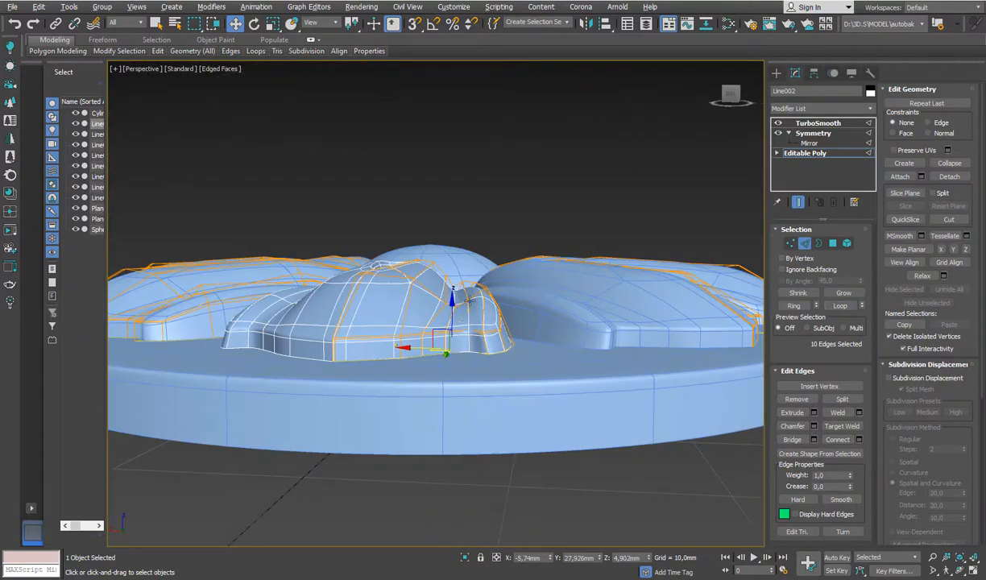
# - Lower the new edge loop around the petal's outer wall along Z to about 3.99 mm
pyautogui.moveTo(452, 305); pyautogui.dragTo(451, 319)
pyautogui.keyDown('alt'); pyautogui.moveTo(476, 316); pyautogui.dragTo(481, 364, button='middle'); pyautogui.keyUp('alt')
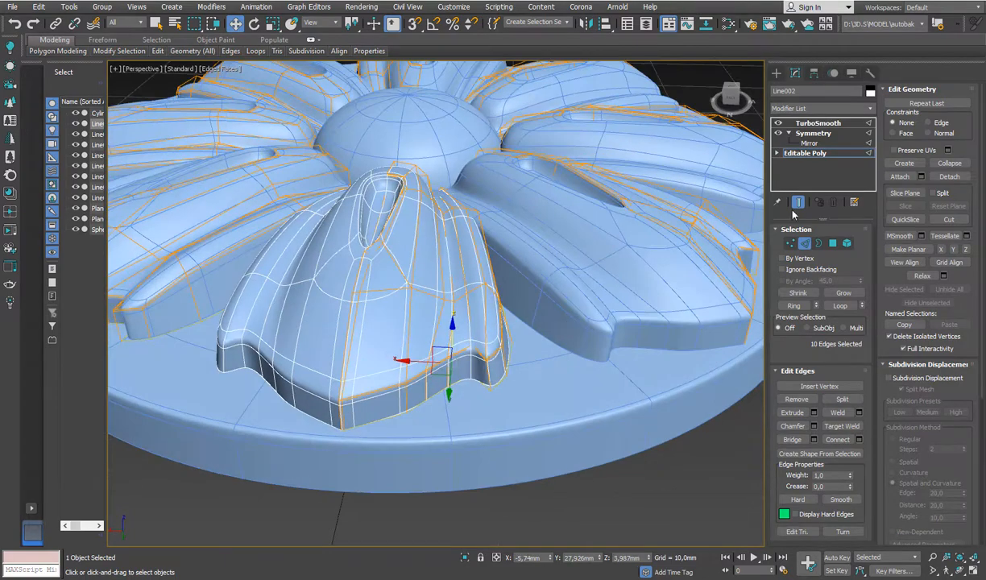
pyautogui.scroll(-6, 505, 260)
pyautogui.keyDown('alt'); pyautogui.moveTo(491, 270); pyautogui.dragTo(332, 352, button='middle'); pyautogui.keyUp('alt')
pyautogui.moveTo(332, 353); pyautogui.dragTo(474, 181, button='middle')
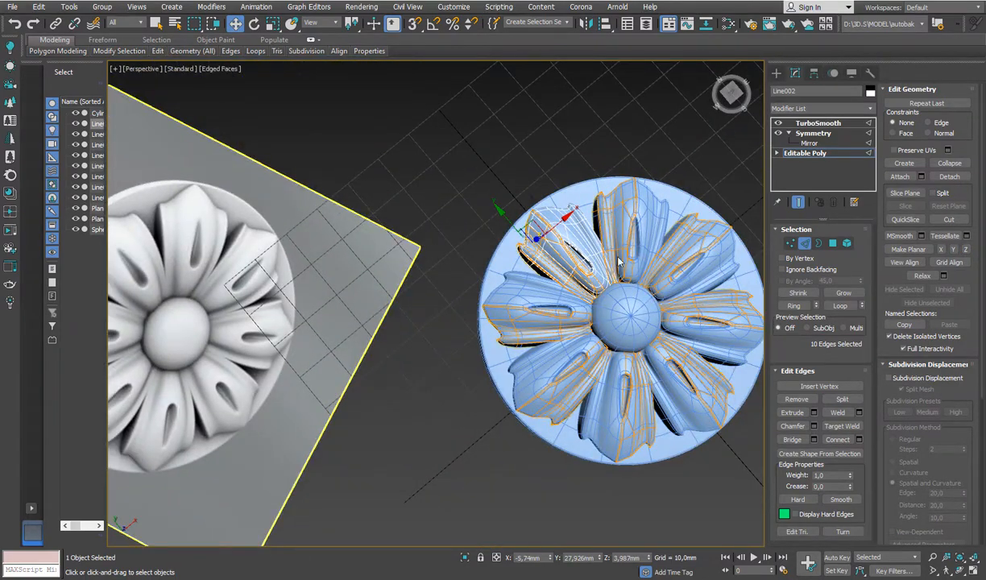
# - Move the base-mesh vertices at the petal's inner end in to meet the half sphere, working with the smoothed end result hidden, and show it again
pyautogui.scroll(8, 619, 262)
pyautogui.keyDown('alt'); pyautogui.moveTo(628, 319); pyautogui.dragTo(590, 278, button='middle'); pyautogui.keyUp('alt')
pyautogui.press('t')
pyautogui.moveTo(480, 282); pyautogui.dragTo(515, 124, button='middle')
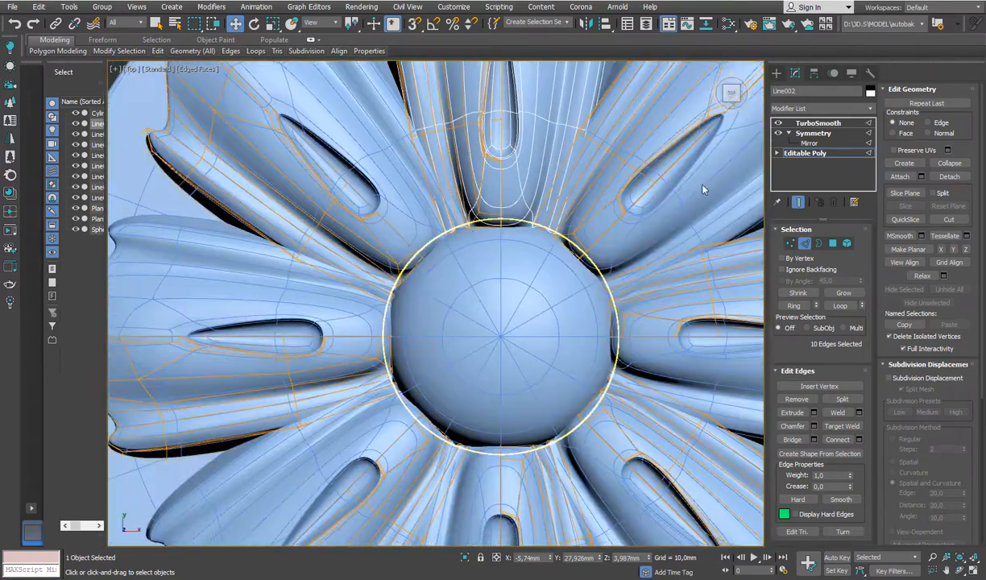
pyautogui.click(777, 153)
pyautogui.click(798, 162)
pyautogui.click(798, 202)
pyautogui.scroll(5, 473, 216)
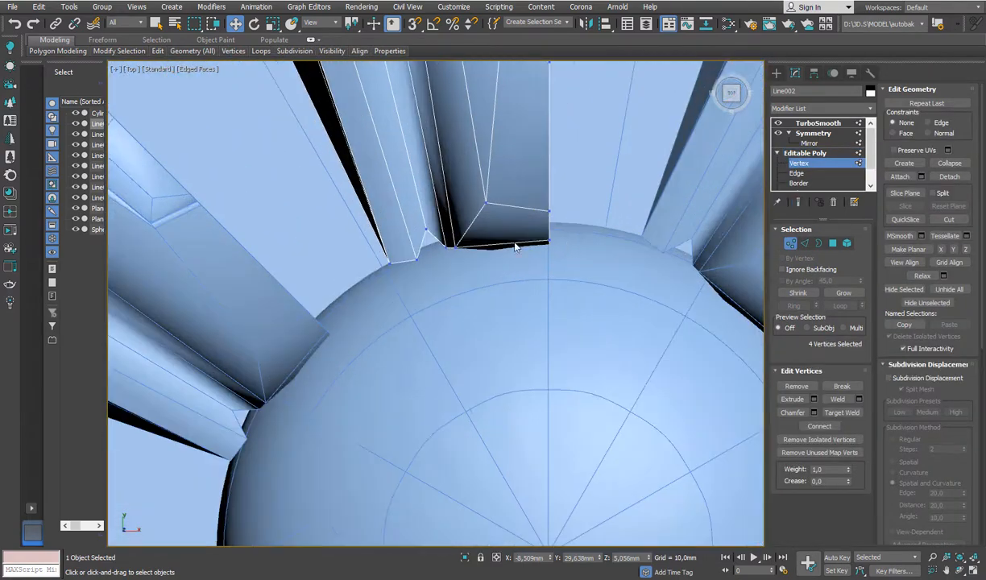
pyautogui.moveTo(564, 171); pyautogui.dragTo(436, 262)
pyautogui.keyDown('alt'); pyautogui.moveTo(439, 273); pyautogui.dragTo(475, 256, button='middle'); pyautogui.keyUp('alt')
pyautogui.keyDown('alt'); pyautogui.moveTo(489, 351); pyautogui.dragTo(481, 269, button='middle'); pyautogui.keyUp('alt')
pyautogui.moveTo(481, 266); pyautogui.dragTo(438, 303)
pyautogui.keyDown('alt'); pyautogui.moveTo(439, 307); pyautogui.dragTo(449, 425, button='middle'); pyautogui.keyUp('alt')
pyautogui.keyDown('alt'); pyautogui.moveTo(540, 318); pyautogui.dragTo(538, 284, button='middle'); pyautogui.keyUp('alt')
pyautogui.click(798, 202)
# - Adjust the vertices at the petal's inner side corner beside the half sphere and leave vertex editing
pyautogui.keyDown('alt'); pyautogui.moveTo(465, 294); pyautogui.dragTo(543, 336, button='middle'); pyautogui.keyUp('alt')
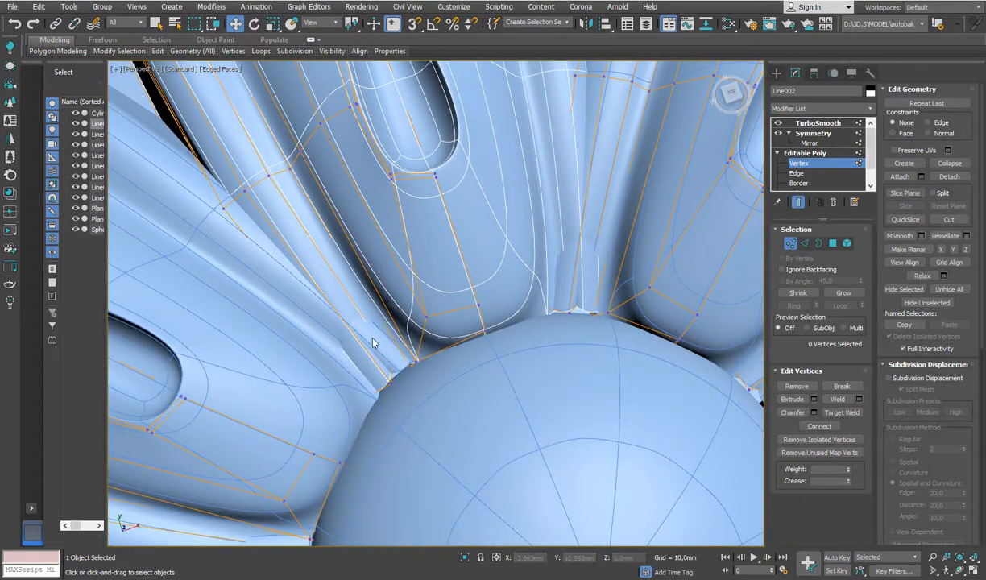
pyautogui.moveTo(403, 359); pyautogui.dragTo(436, 363)
pyautogui.keyDown('alt'); pyautogui.moveTo(419, 389); pyautogui.dragTo(439, 372, button='middle'); pyautogui.keyUp('alt')
pyautogui.press('1')
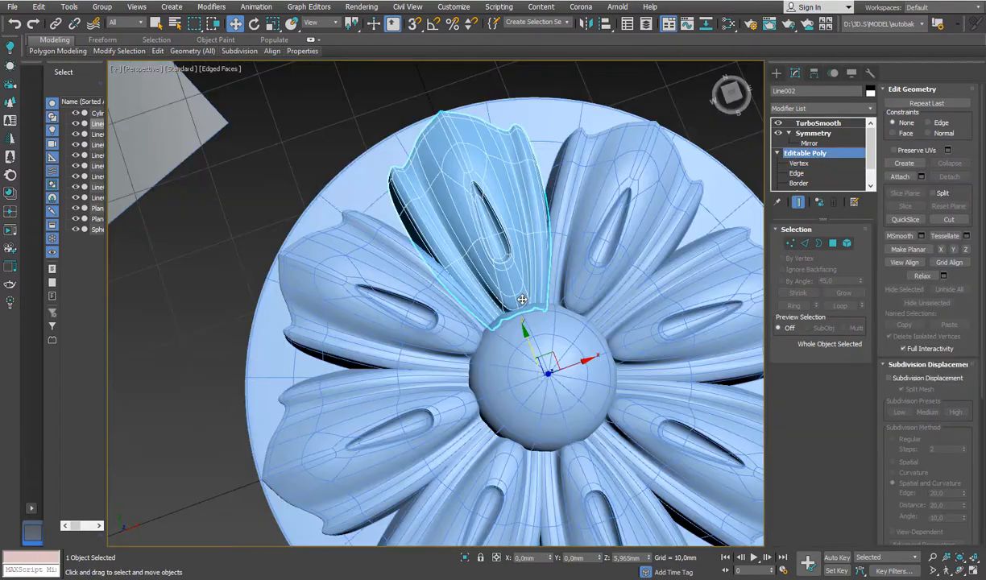
# - Compare the petals with and without the smoothed end result from above, return to the TurboSmooth level and clear the selection
pyautogui.scroll(-5, 522, 300)
pyautogui.keyDown('alt'); pyautogui.moveTo(515, 301); pyautogui.dragTo(406, 302, button='middle'); pyautogui.keyUp('alt')
pyautogui.press('t')
pyautogui.scroll(4, 475, 318)
pyautogui.moveTo(467, 306); pyautogui.dragTo(452, 263, button='middle')
pyautogui.scroll(-4, 391, 209)
pyautogui.click(798, 202)
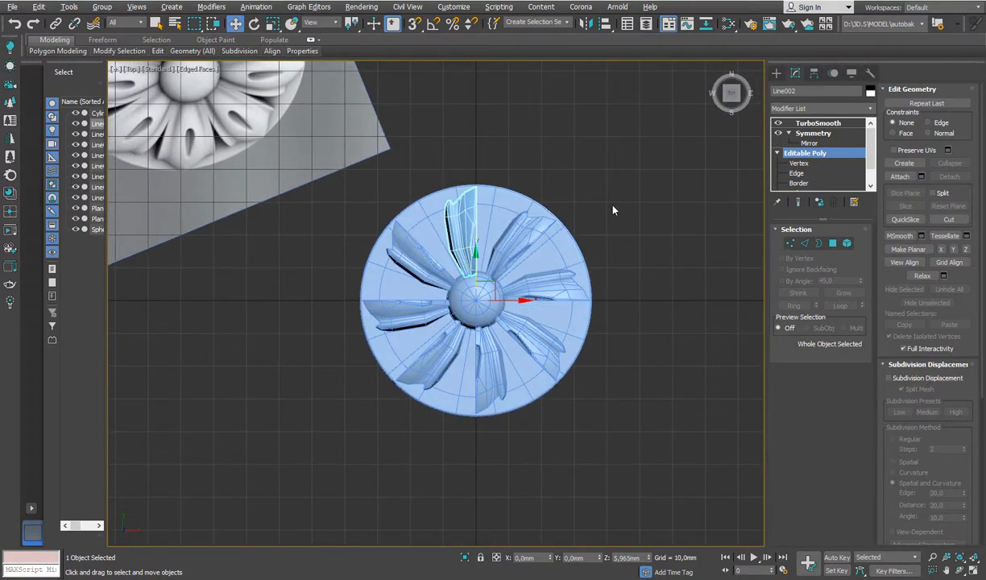
pyautogui.click(798, 201)
pyautogui.click(811, 124)
pyautogui.click(636, 167)
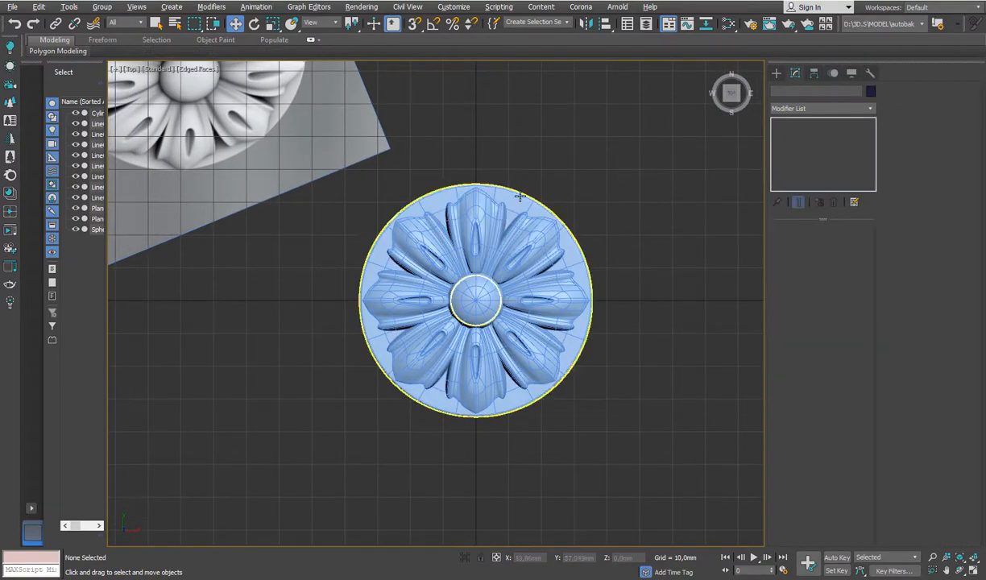
# - Group the base, half sphere and all petals under the name "final rozete 1"
pyautogui.moveTo(515, 190); pyautogui.dragTo(513, 204, button='middle')
pyautogui.moveTo(354, 448); pyautogui.dragTo(354, 448)
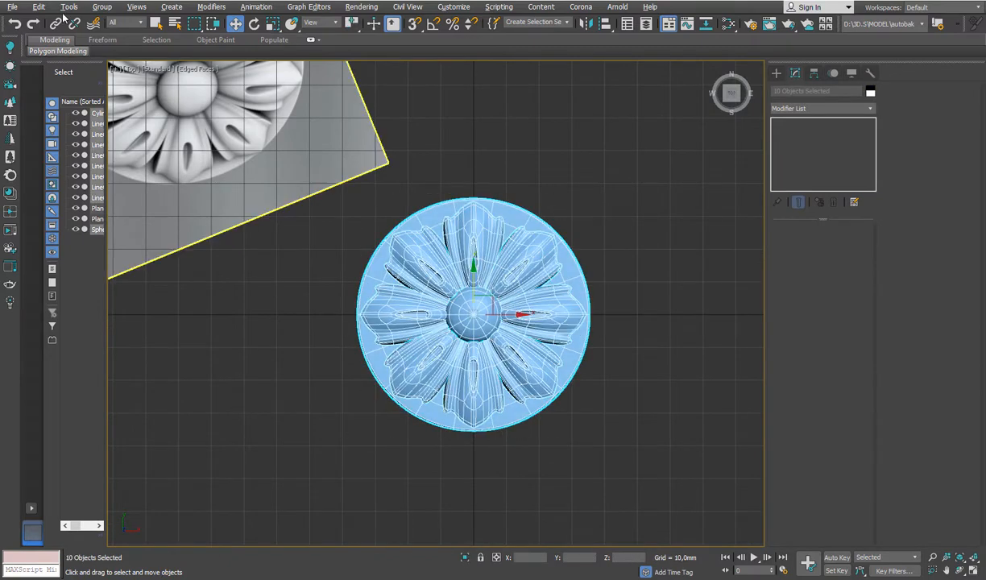
pyautogui.hotkey('alt', 'g')
pyautogui.press('Return')
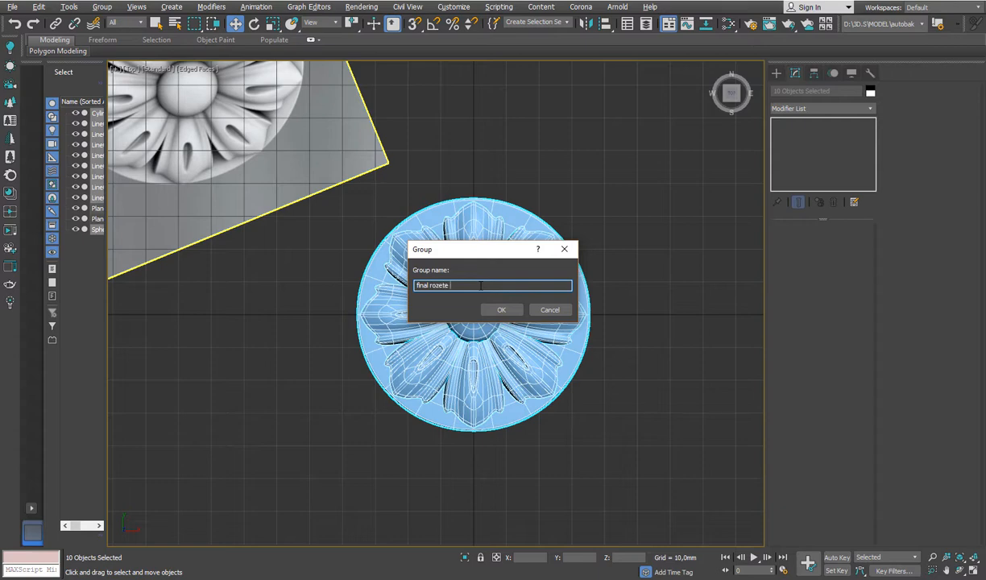
pyautogui.click(501, 310)
pyautogui.press('z')
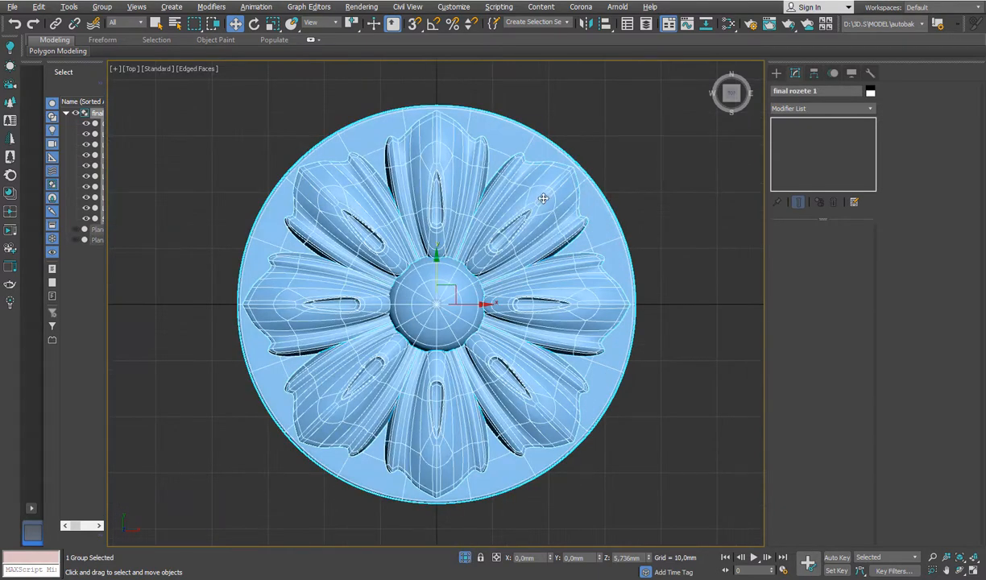
# - Deselect the group and preview the rosette from above in High Quality display with edged faces off
pyautogui.click(264, 154)
pyautogui.click(157, 68)
pyautogui.click(173, 75)
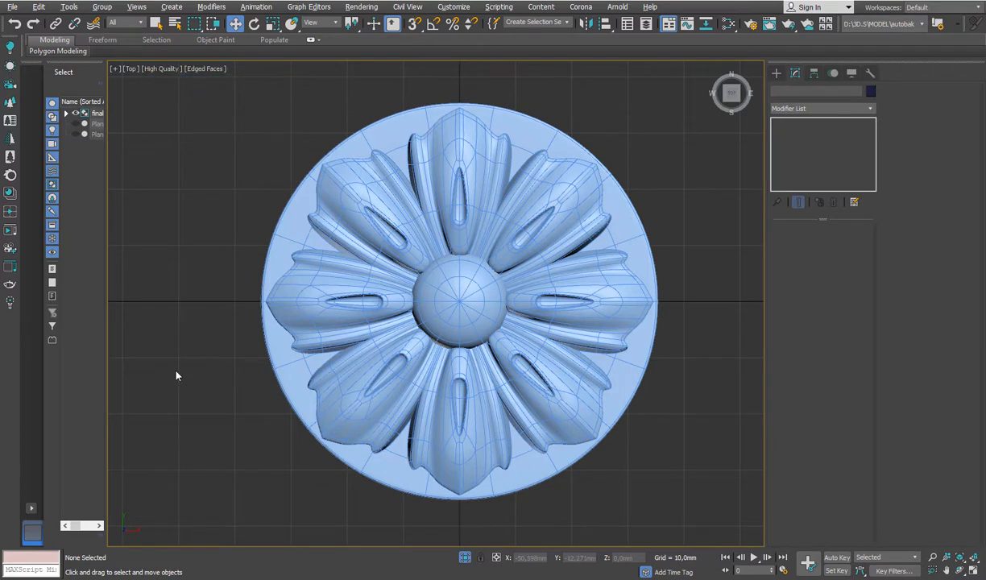
pyautogui.press('F4')
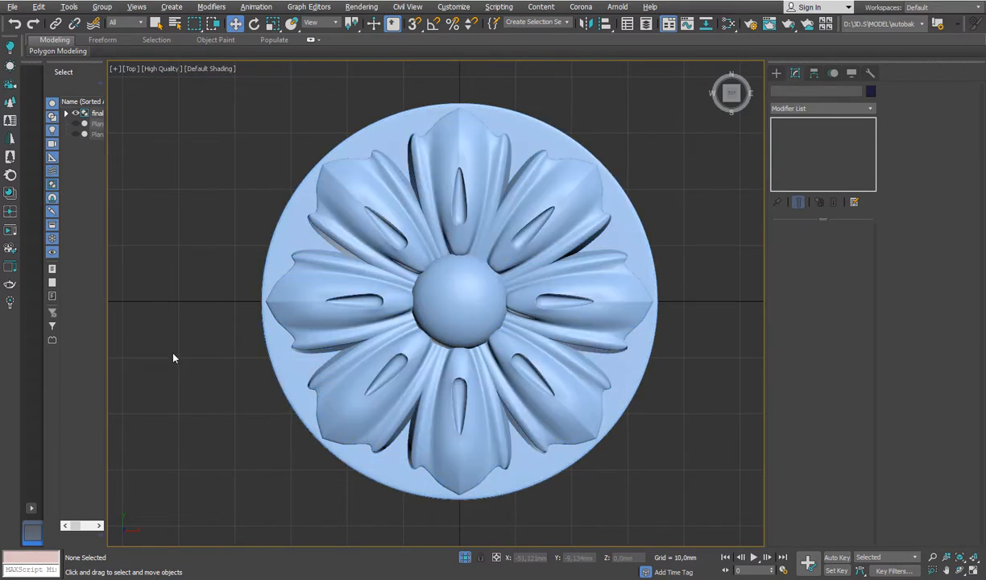
pyautogui.click(150, 69)
pyautogui.click(160, 106)
# - Set the perspective view to Performance quality with default shading and frame the rosette at an angle
pyautogui.press('p')
pyautogui.keyDown('alt'); pyautogui.moveTo(264, 380); pyautogui.dragTo(163, 108, button='middle'); pyautogui.keyUp('alt')
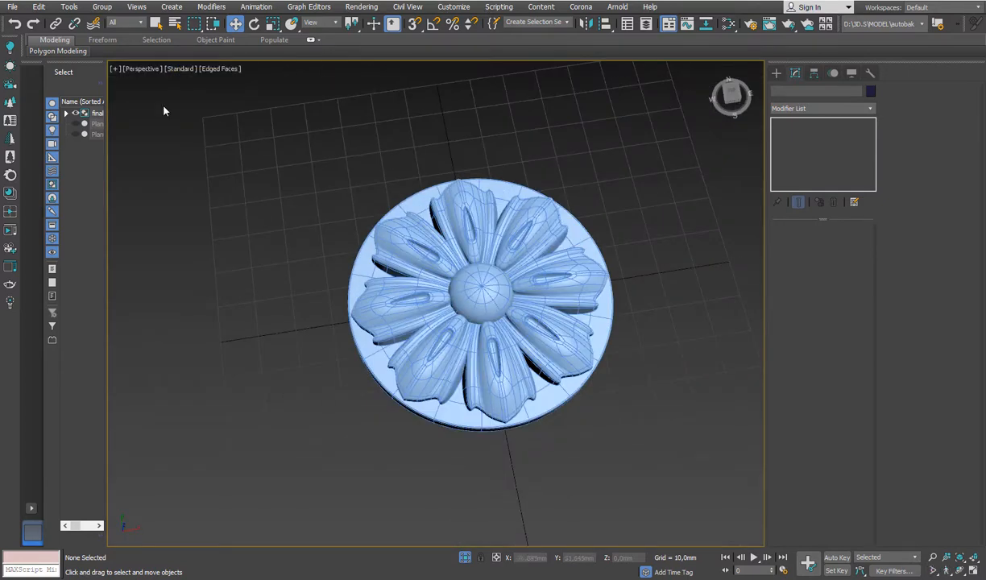
pyautogui.click(180, 68)
pyautogui.click(187, 105)
pyautogui.keyDown('alt'); pyautogui.moveTo(379, 274); pyautogui.dragTo(407, 310, button='middle'); pyautogui.keyUp('alt')
pyautogui.scroll(3, 434, 339)
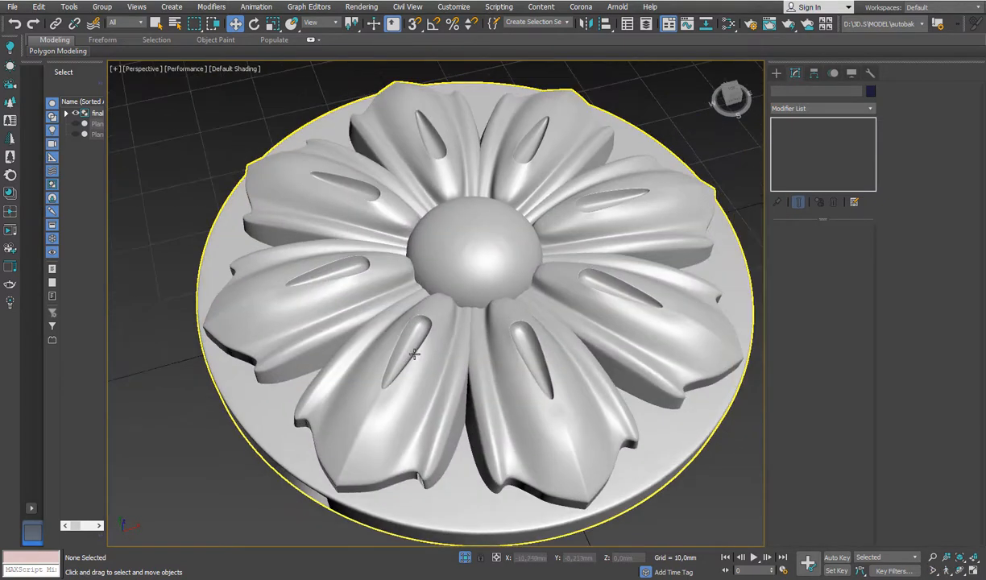
# - Turn edged faces back on, enter Expert Mode and examine the finished rosette from several angles
pyautogui.press('F4')
pyautogui.scroll(-5, 362, 354)
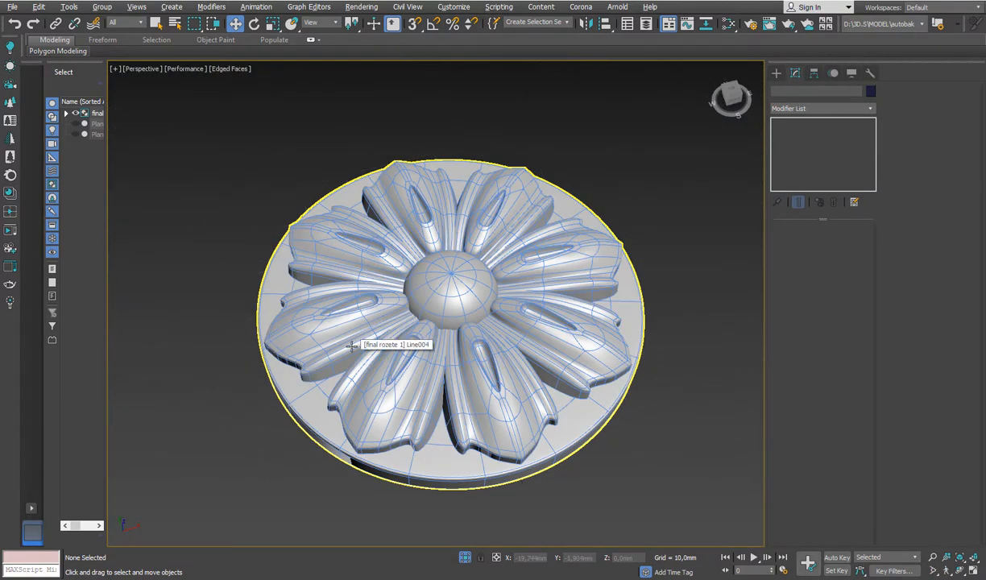
pyautogui.moveTo(352, 346); pyautogui.dragTo(385, 329, button='middle')
pyautogui.hotkey('ctrl', 'x')
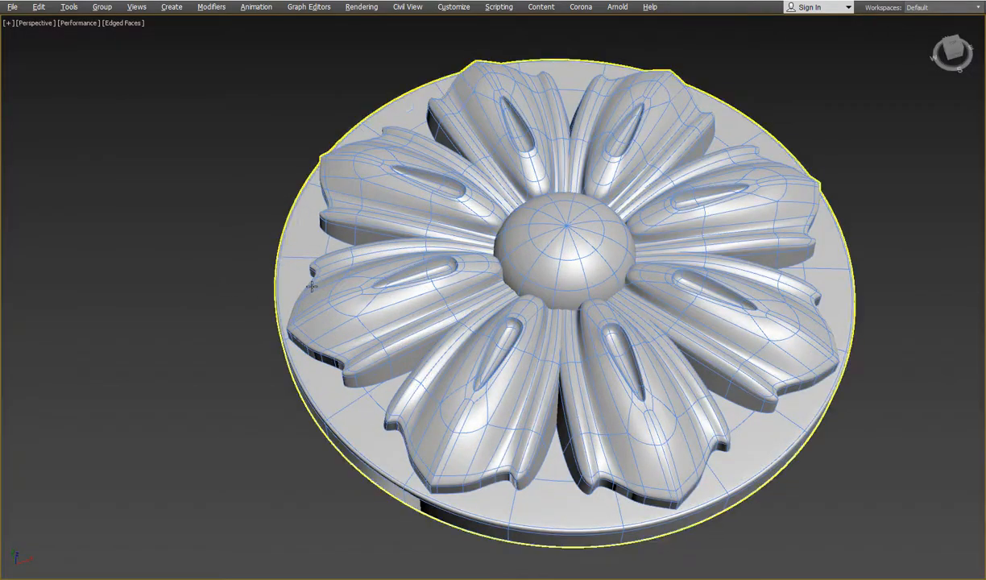
pyautogui.scroll(-4, 323, 273)
pyautogui.scroll(4, 392, 259)
pyautogui.moveTo(382, 260); pyautogui.dragTo(405, 238, button='middle')
pyautogui.keyDown('alt'); pyautogui.moveTo(318, 338); pyautogui.dragTo(464, 315, button='middle'); pyautogui.keyUp('alt')
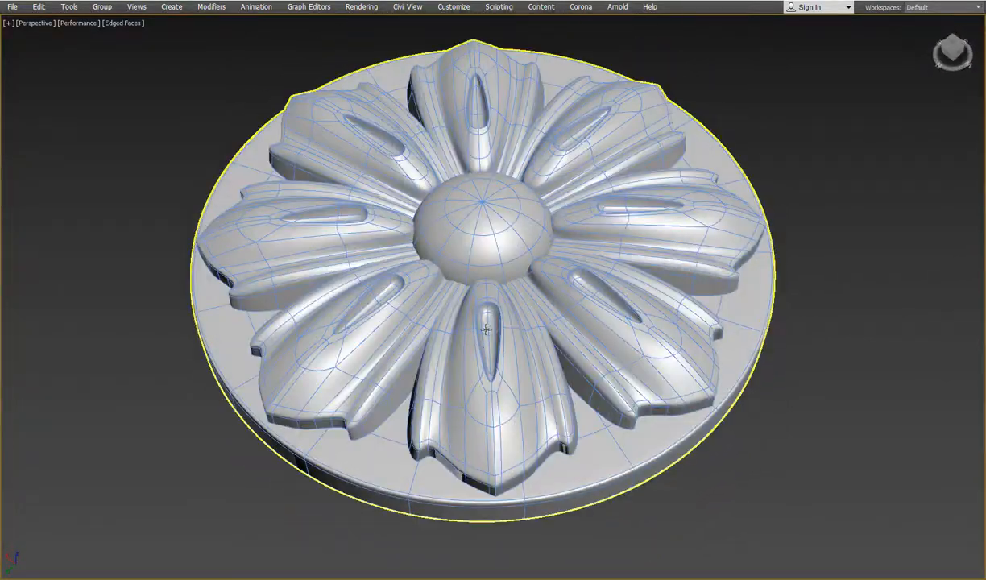